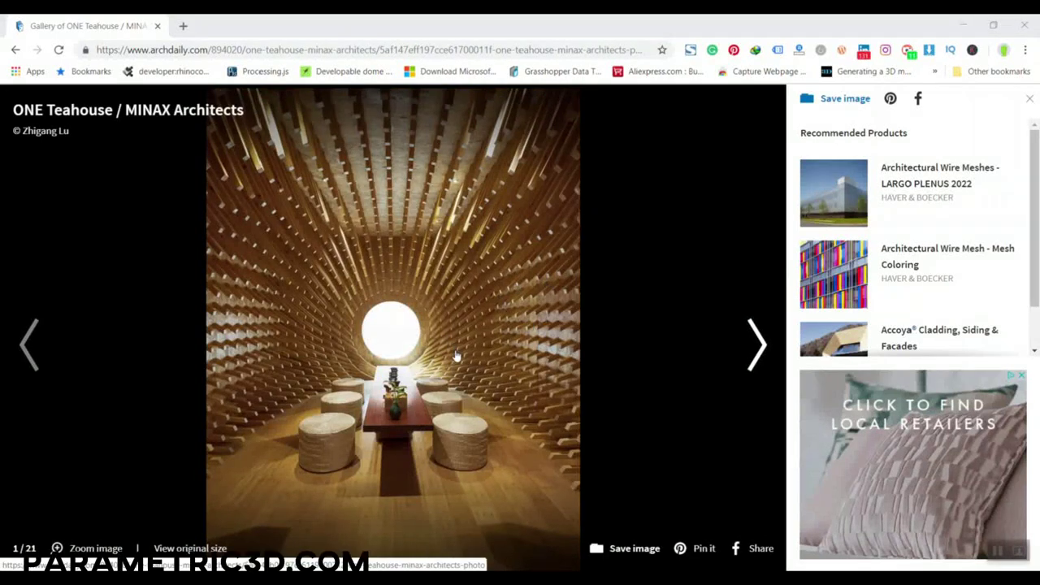
# - Browse through the ONE Teahouse gallery photos to examine the interior's radiating timber beams
pyautogui.click(753, 345)
pyautogui.click(753, 345)
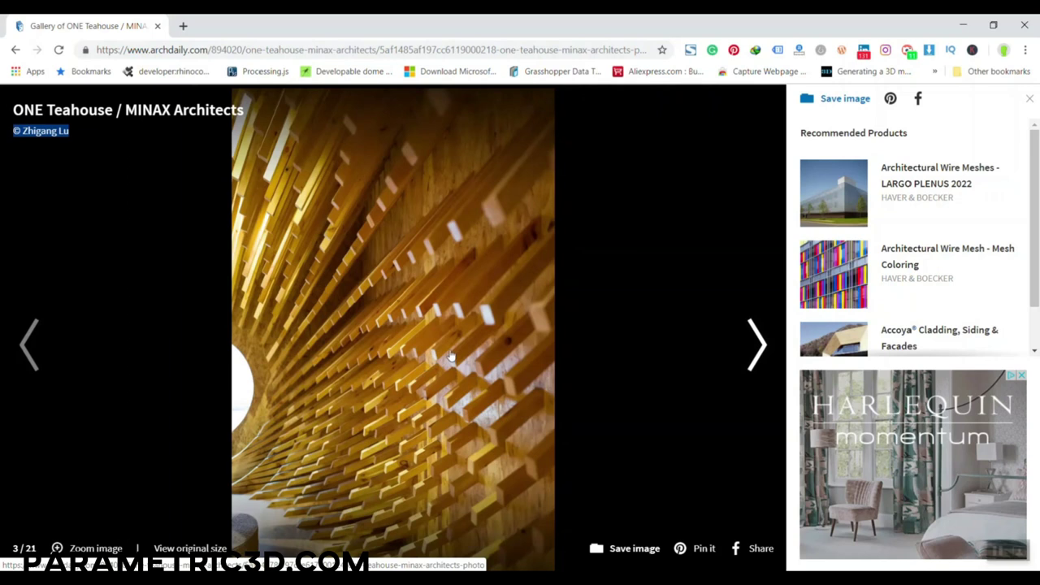
pyautogui.click(754, 342)
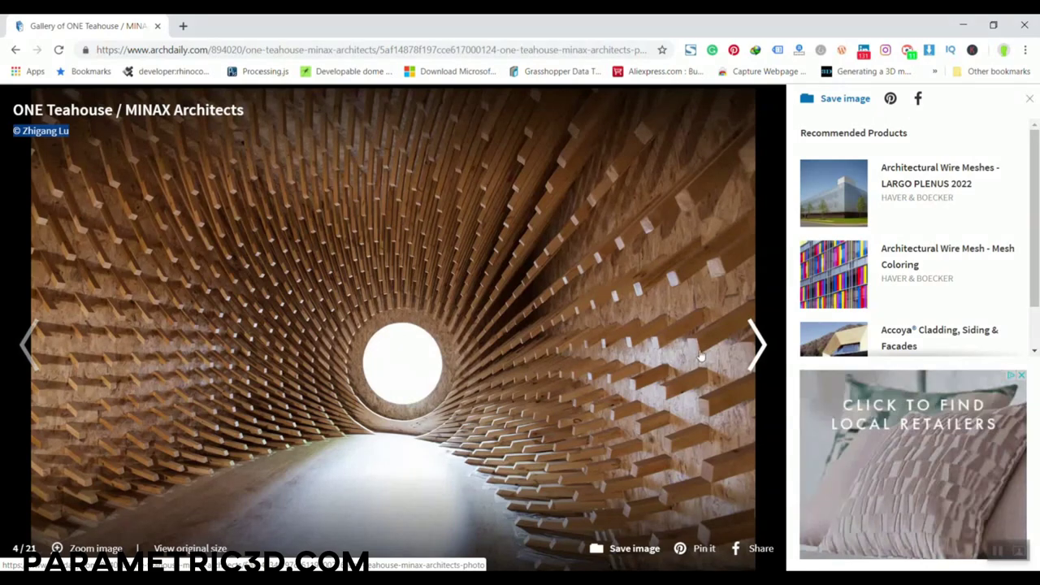
pyautogui.click(757, 346)
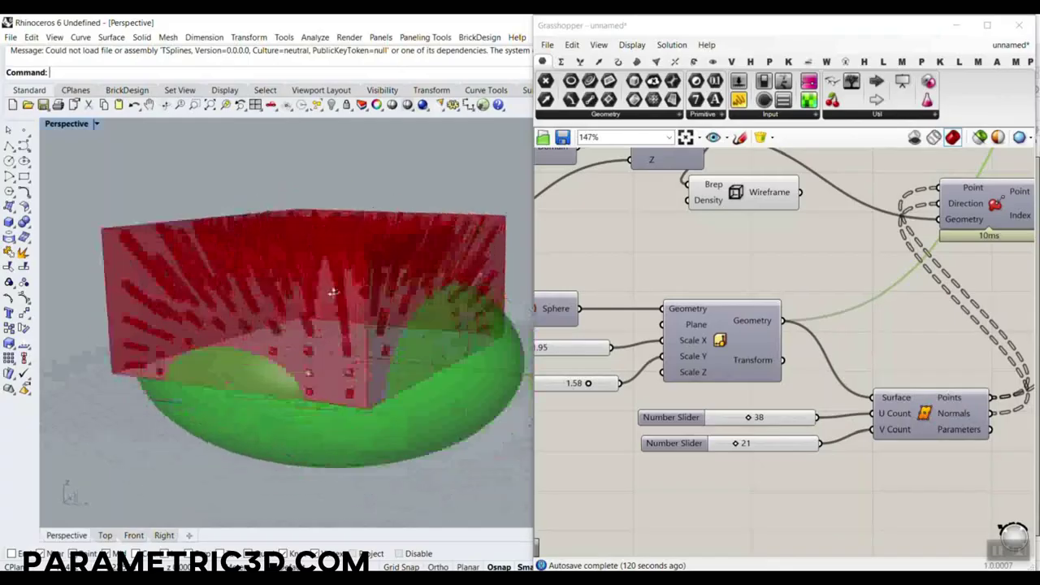
# - In Grasshopper, lower the sphere's radius slider to about 30.6
pyautogui.moveTo(260, 382); pyautogui.dragTo(279, 385, button='right')
pyautogui.scroll(2, 279, 385)
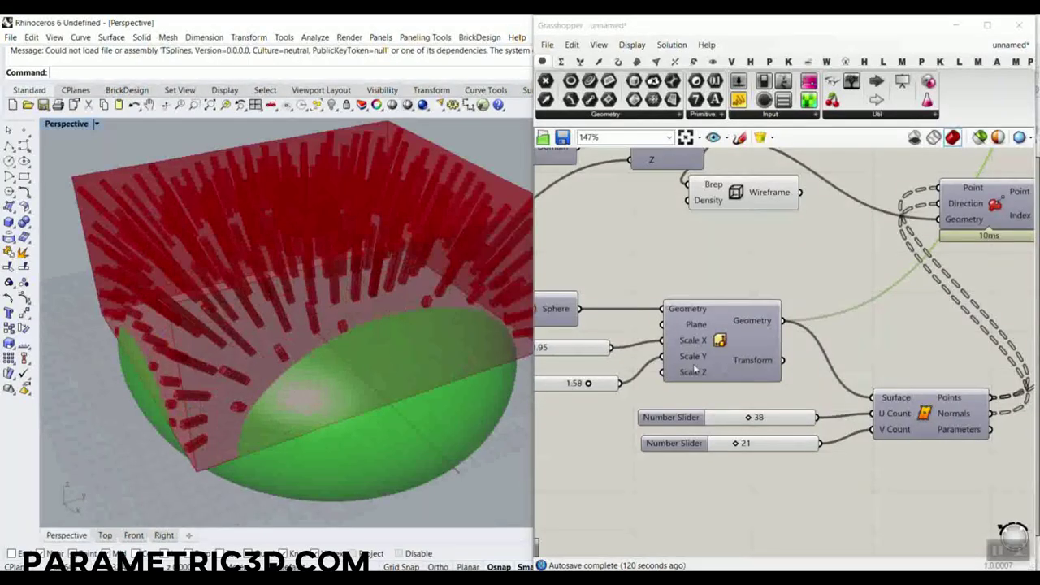
pyautogui.moveTo(697, 366); pyautogui.dragTo(932, 362, button='right')
pyautogui.moveTo(654, 259); pyautogui.dragTo(764, 319, button='right')
pyautogui.scroll(-2, 759, 320)
pyautogui.scroll(1, 752, 378)
pyautogui.scroll(2, 756, 388)
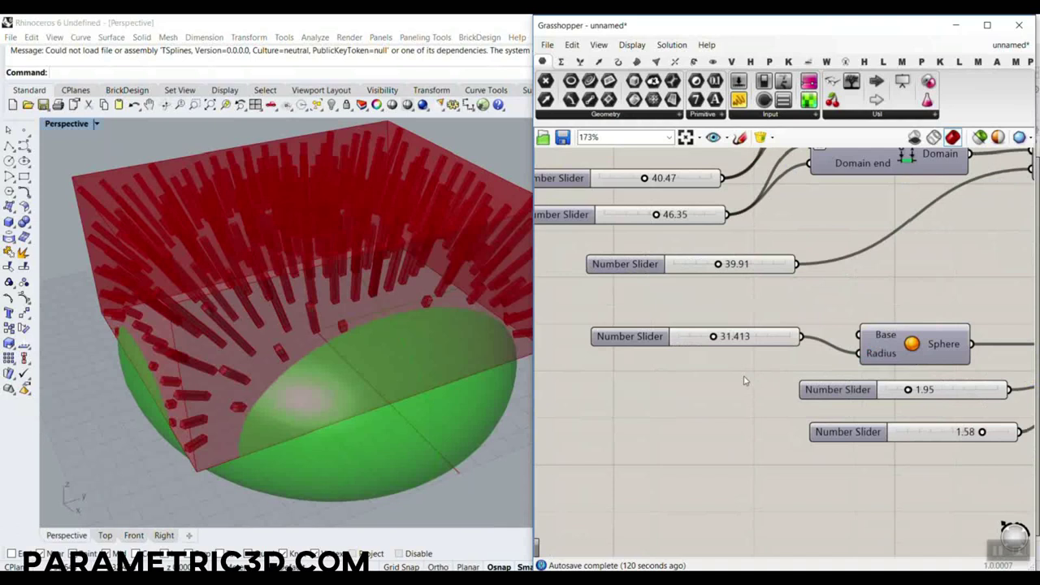
pyautogui.moveTo(713, 338)
pyautogui.mouseDown()
pyautogui.moveTo(723, 345)
pyautogui.moveTo(713, 345)
pyautogui.mouseUp()
# - Set the sphere's Scale X slider to about 1.7 and its Scale Y slider to 1.45
pyautogui.moveTo(408, 384); pyautogui.dragTo(356, 347, button='right')
pyautogui.moveTo(871, 349); pyautogui.dragTo(671, 284, button='right')
pyautogui.scroll(2, 728, 356)
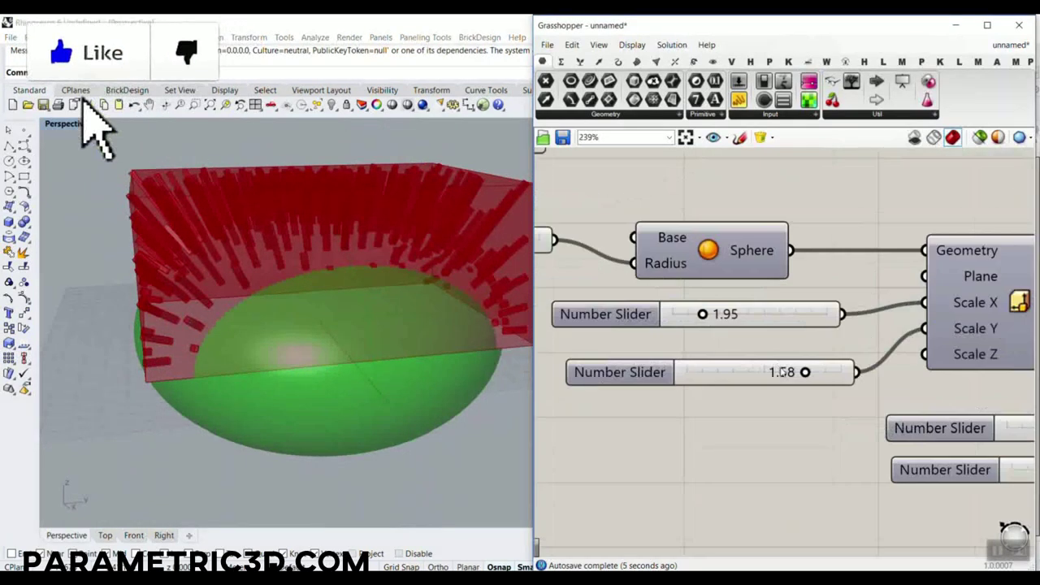
pyautogui.moveTo(804, 373)
pyautogui.mouseDown()
pyautogui.moveTo(756, 371)
pyautogui.moveTo(792, 373)
pyautogui.mouseUp()
pyautogui.moveTo(320, 314); pyautogui.dragTo(367, 325, button='right')
pyautogui.moveTo(705, 319)
pyautogui.mouseDown()
pyautogui.moveTo(720, 319)
pyautogui.moveTo(691, 322)
pyautogui.moveTo(699, 316)
pyautogui.mouseUp()
pyautogui.moveTo(794, 374); pyautogui.dragTo(796, 375)
# - Reduce the U Count of the surface division on the scaled sphere to 35
pyautogui.scroll(-3, 875, 395)
pyautogui.moveTo(874, 395); pyautogui.dragTo(636, 331, button='right')
pyautogui.scroll(3, 729, 359)
pyautogui.moveTo(741, 340)
pyautogui.mouseDown()
pyautogui.moveTo(750, 341)
pyautogui.moveTo(740, 343)
pyautogui.mouseUp()
# - Reduce the two sliders feeding the box's Construct Domain components to about 34.7 and 34
pyautogui.scroll(-4, 821, 337)
pyautogui.moveTo(704, 285); pyautogui.dragTo(897, 413, button='right')
pyautogui.scroll(3, 659, 305)
pyautogui.moveTo(650, 277)
pyautogui.mouseDown()
pyautogui.moveTo(661, 280)
pyautogui.moveTo(643, 277)
pyautogui.mouseUp()
pyautogui.moveTo(664, 319); pyautogui.dragTo(648, 317)
# - Bake the beam geometry from the final Domain Box component into the Rhino model
pyautogui.moveTo(468, 317); pyautogui.dragTo(386, 302, button='right')
pyautogui.scroll(-8, 642, 294)
pyautogui.moveTo(946, 244); pyautogui.dragTo(730, 280, button='right')
pyautogui.scroll(4, 709, 323)
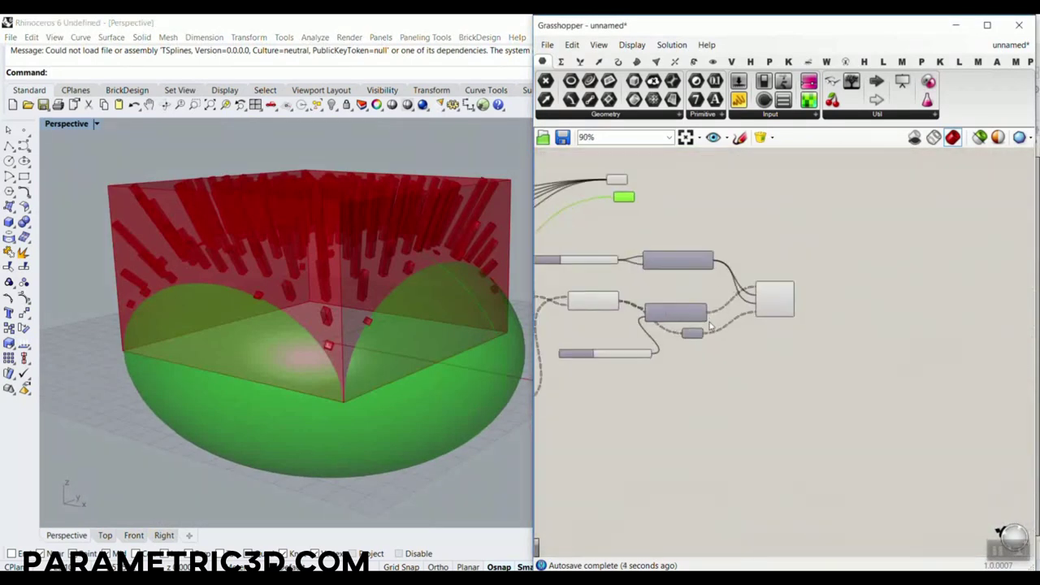
pyautogui.scroll(4, 709, 326)
pyautogui.rightClick(852, 280)
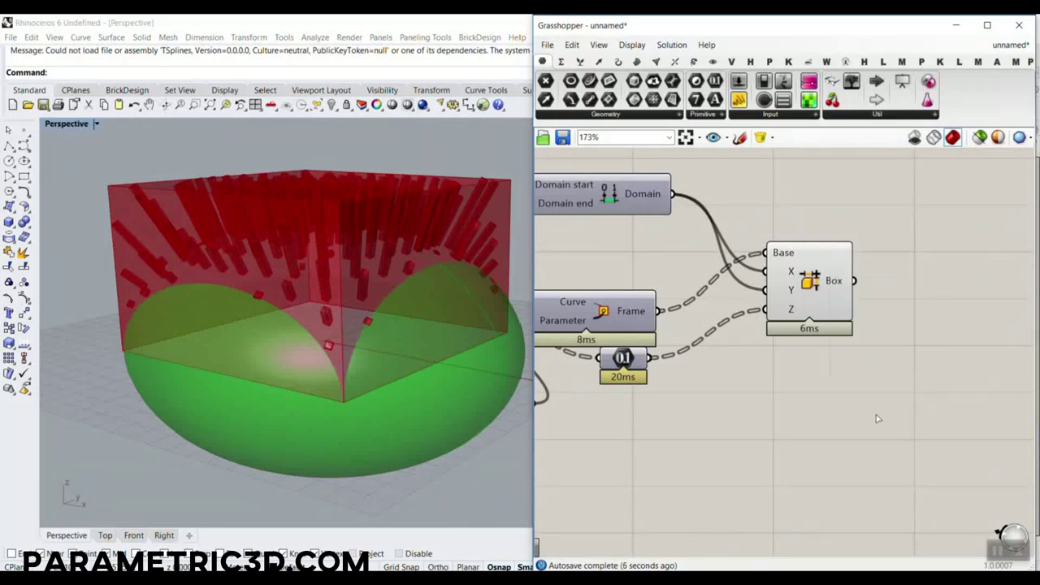
pyautogui.click(864, 446)
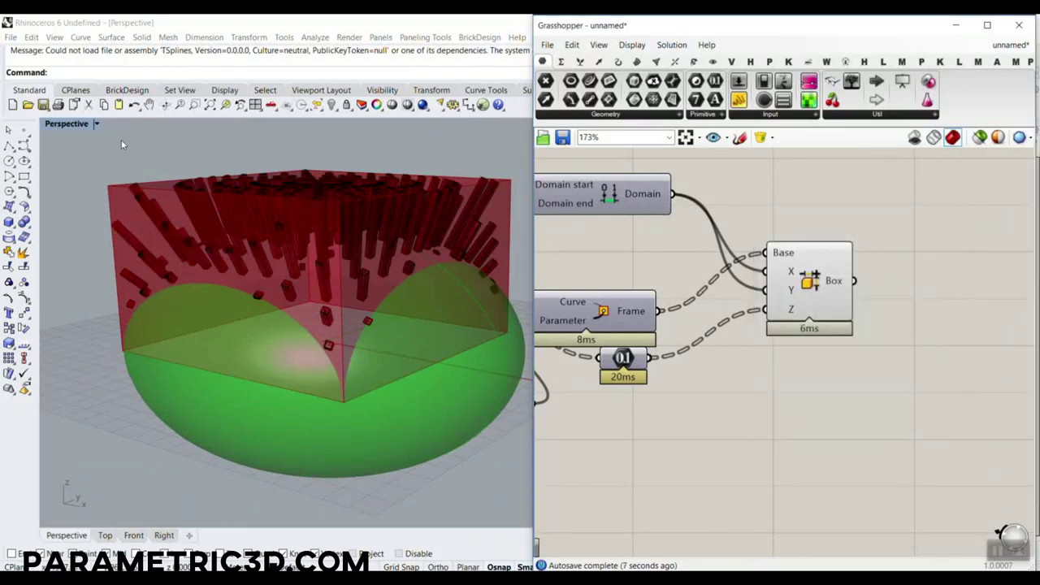
# - Switch the Perspective viewport's display mode to Shaded
pyautogui.click(63, 124)
pyautogui.click(69, 163)
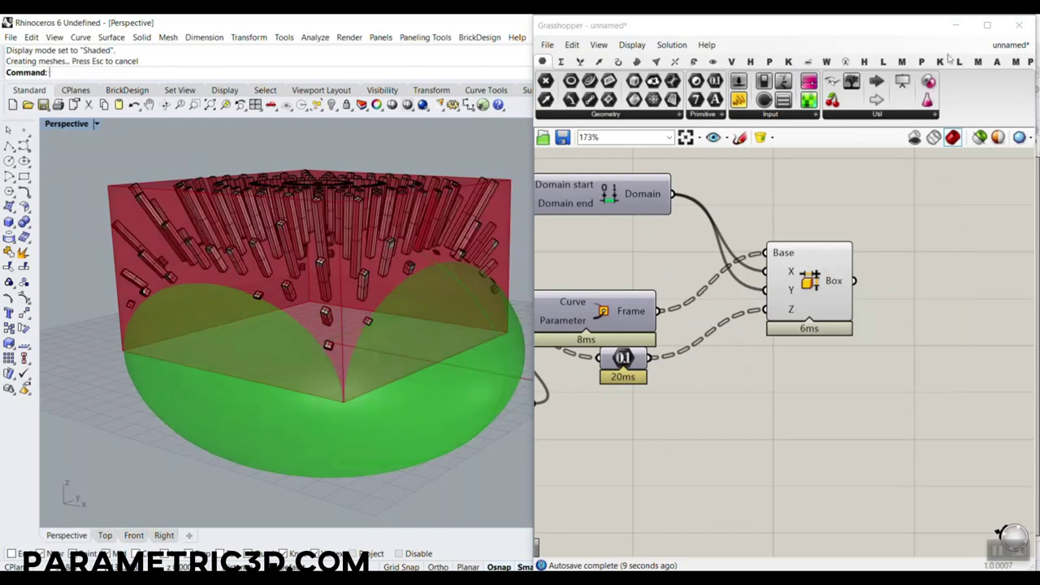
pyautogui.moveTo(435, 287); pyautogui.dragTo(349, 267, button='right')
pyautogui.scroll(5, 350, 264)
pyautogui.moveTo(391, 427); pyautogui.dragTo(364, 356, button='right')
# - Examine the beams in the model and the whole component layout of the finished definition
pyautogui.moveTo(705, 373); pyautogui.dragTo(892, 360, button='right')
pyautogui.scroll(-3, 894, 359)
pyautogui.moveTo(625, 341); pyautogui.dragTo(847, 356, button='right')
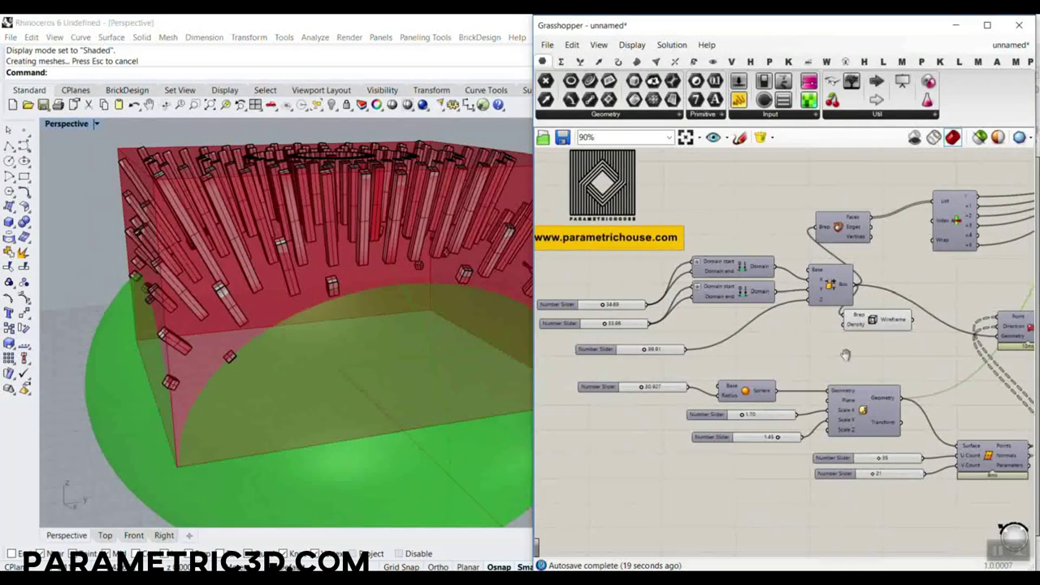
pyautogui.moveTo(395, 330); pyautogui.dragTo(522, 464, button='right')
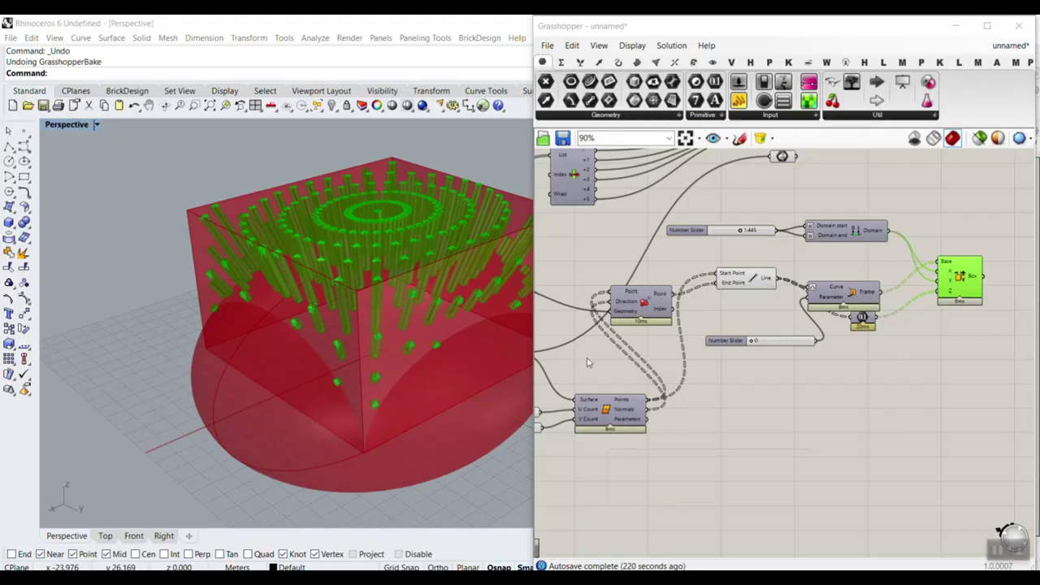
pyautogui.moveTo(907, 174)
pyautogui.mouseDown()
pyautogui.moveTo(944, 79)
pyautogui.moveTo(982, 112)
pyautogui.mouseUp()
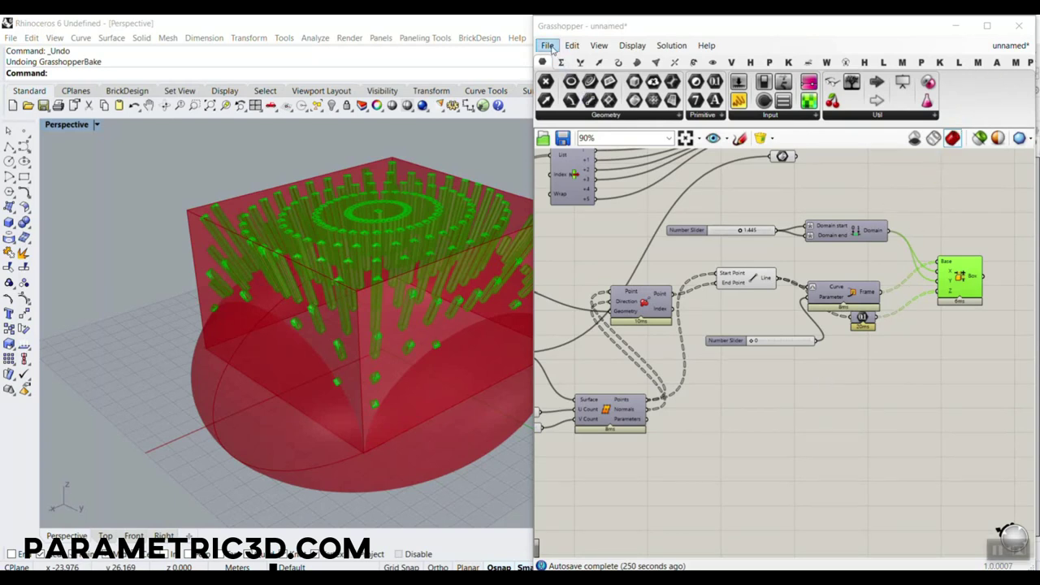
pyautogui.scroll(-1, 647, 290)
pyautogui.moveTo(648, 290); pyautogui.dragTo(757, 347, button='right')
pyautogui.moveTo(392, 353); pyautogui.dragTo(325, 342, button='right')
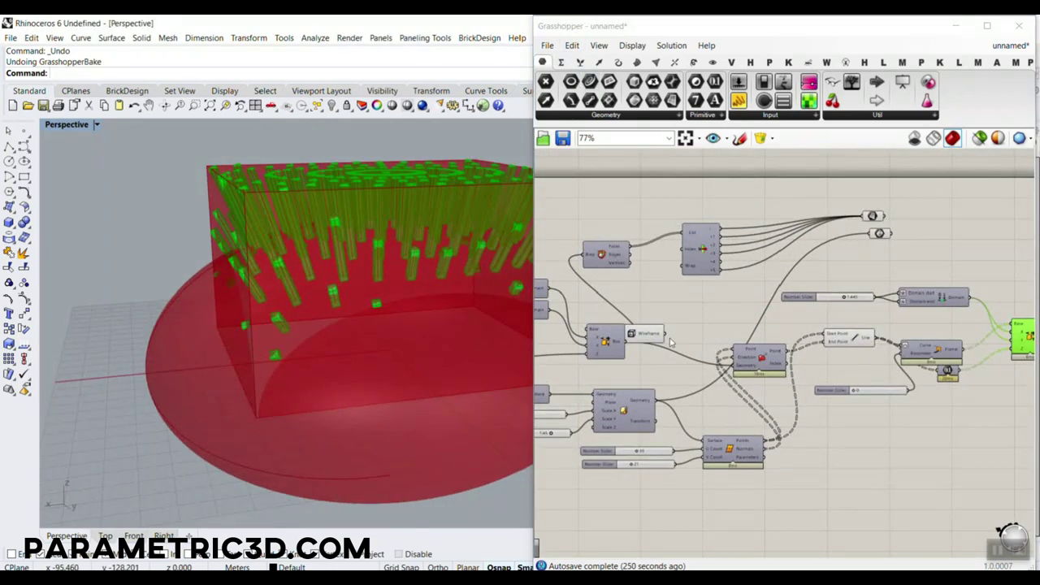
# - Start a new, empty Grasshopper document
pyautogui.click(547, 44)
pyautogui.click(599, 60)
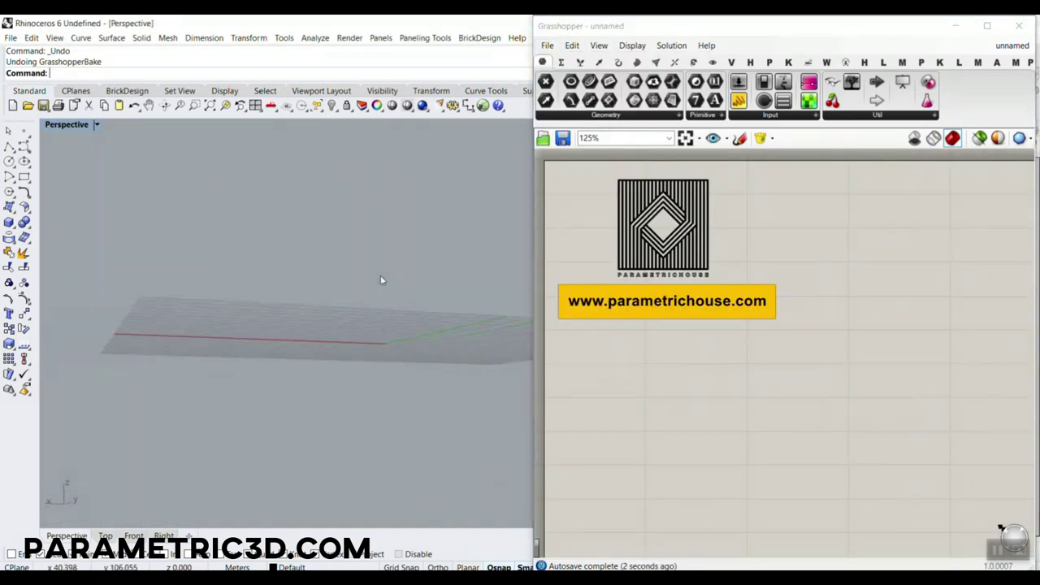
pyautogui.moveTo(380, 278); pyautogui.dragTo(402, 346, button='right')
pyautogui.scroll(3, 401, 346)
pyautogui.click(585, 395)
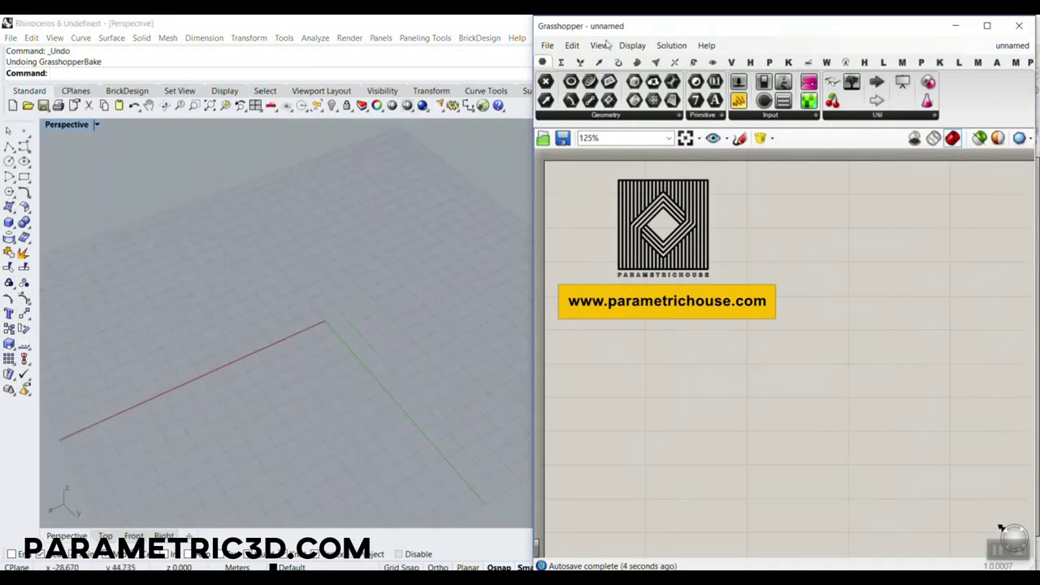
# - Place a Domain Box component in the open area of the canvas
pyautogui.click(637, 62)
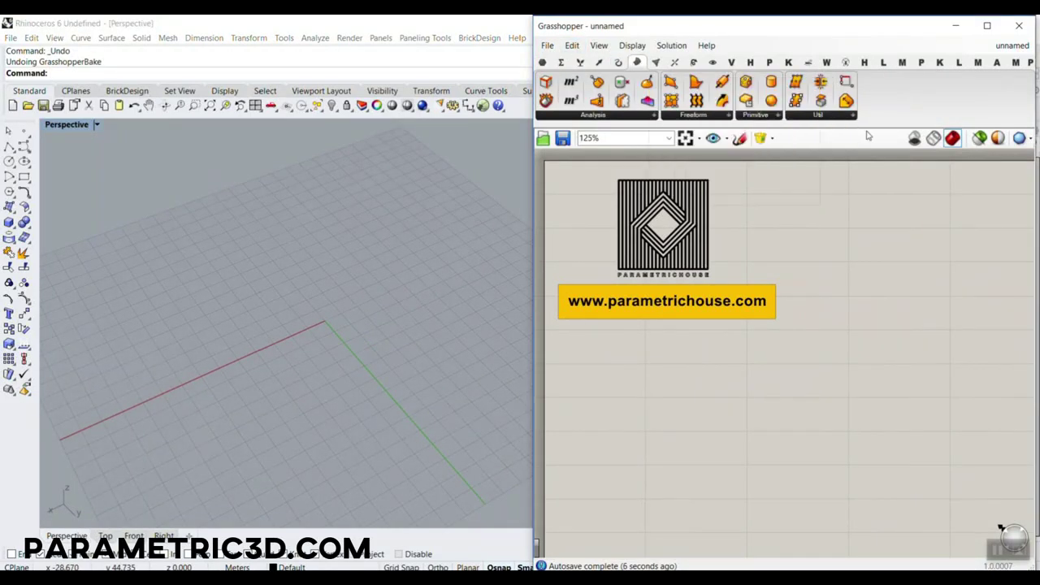
pyautogui.click(776, 117)
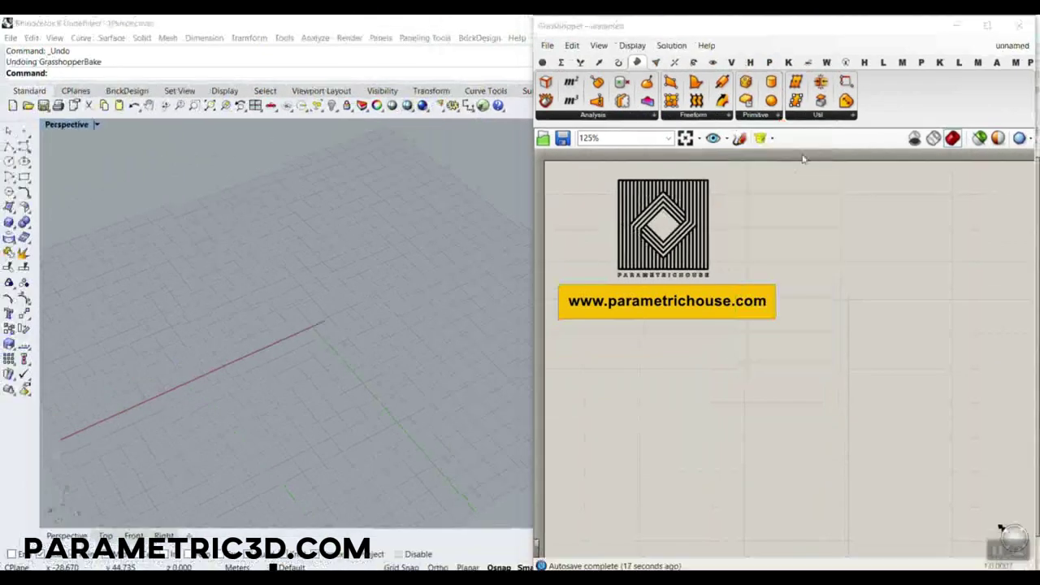
pyautogui.click(778, 115)
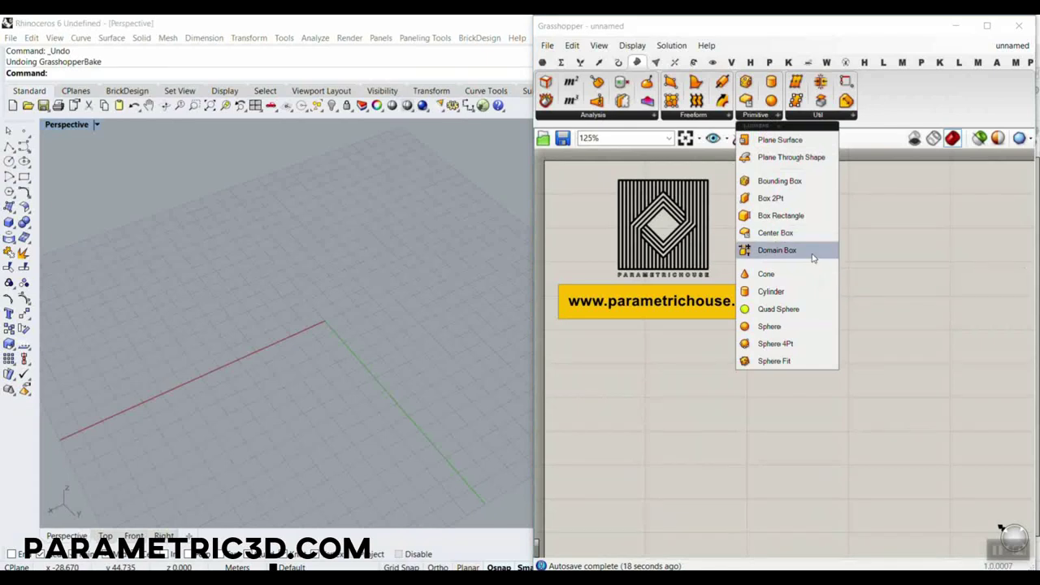
pyautogui.moveTo(764, 248); pyautogui.dragTo(957, 409)
pyautogui.moveTo(957, 409); pyautogui.dragTo(750, 344, button='right')
pyautogui.scroll(3, 743, 326)
# - Add the Bifocals component to label components with their names and move it away from the Domain Box
pyautogui.doubleClick(736, 276)
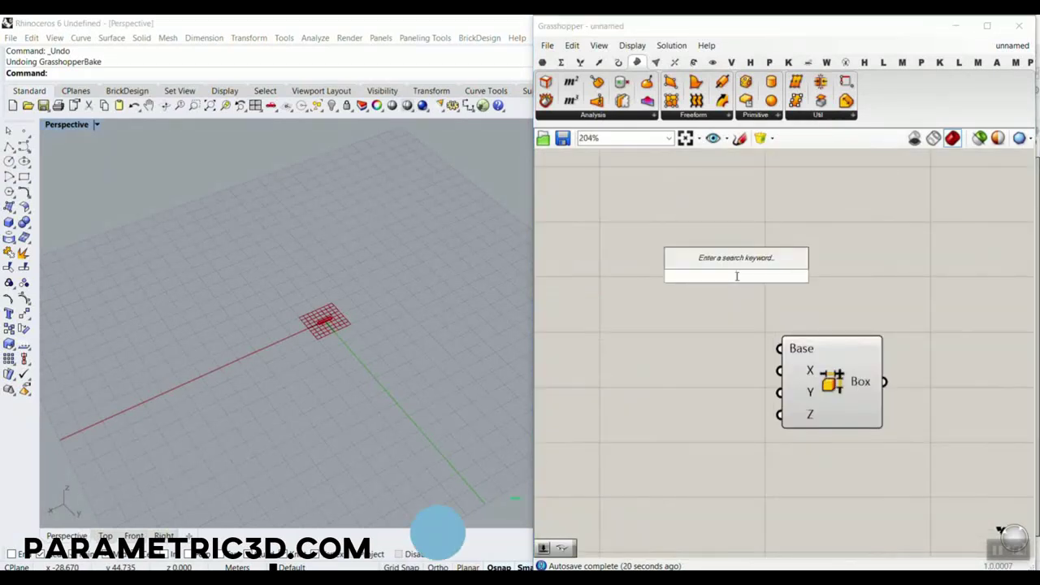
pyautogui.write('bif')
pyautogui.click(701, 260)
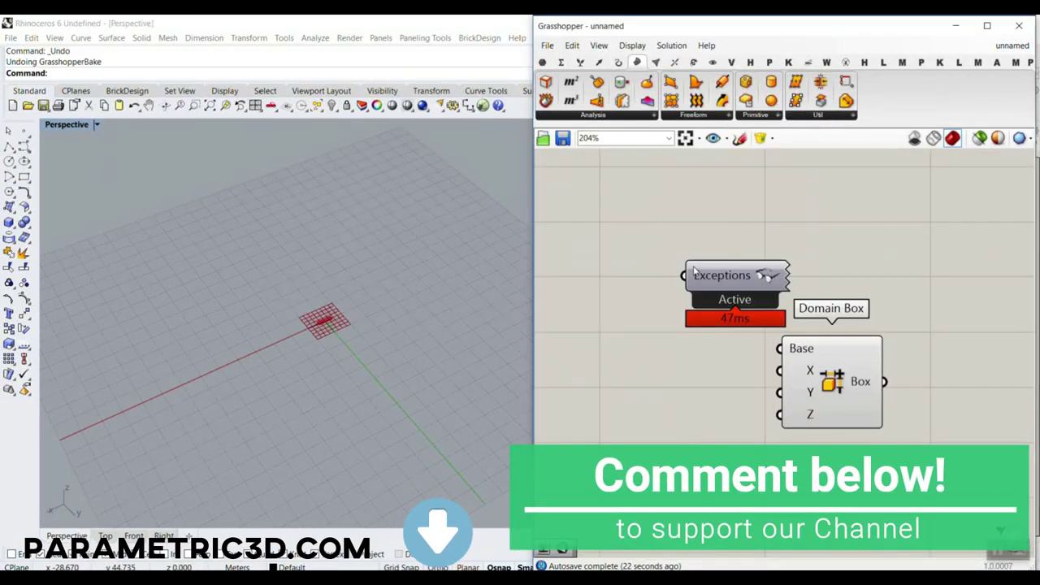
pyautogui.moveTo(735, 282); pyautogui.dragTo(804, 404, button='right')
pyautogui.scroll(-2, 805, 403)
pyautogui.moveTo(805, 403); pyautogui.dragTo(672, 284)
pyautogui.moveTo(767, 359); pyautogui.dragTo(700, 228, button='right')
pyautogui.scroll(4, 778, 322)
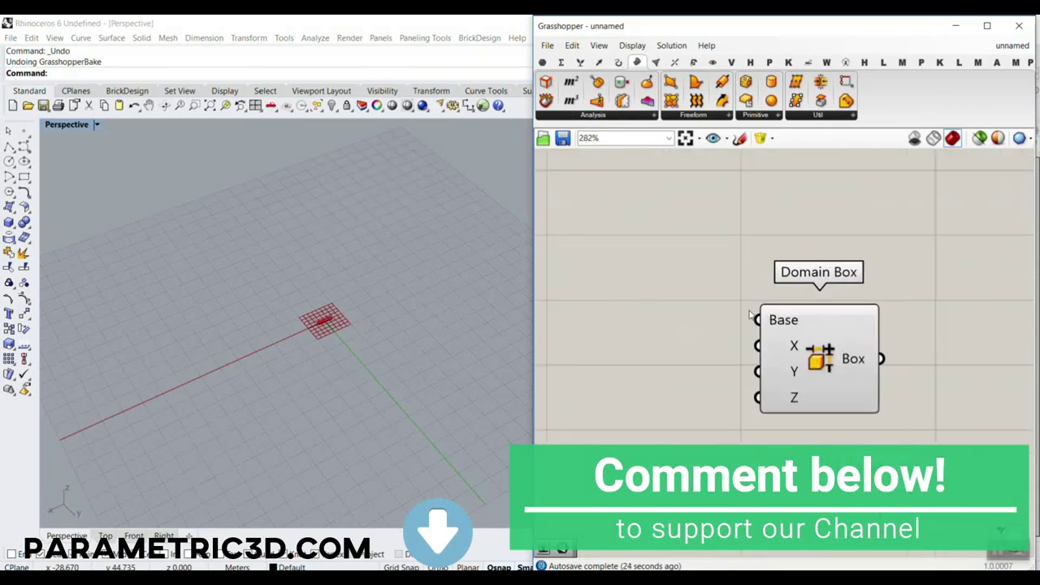
# - Examine the default box preview in the viewport and the X domain input of the Domain Box
pyautogui.moveTo(782, 327)
pyautogui.moveTo(370, 317); pyautogui.dragTo(301, 325, button='right')
pyautogui.scroll(9, 301, 324)
pyautogui.moveTo(365, 312); pyautogui.dragTo(386, 272, button='right')
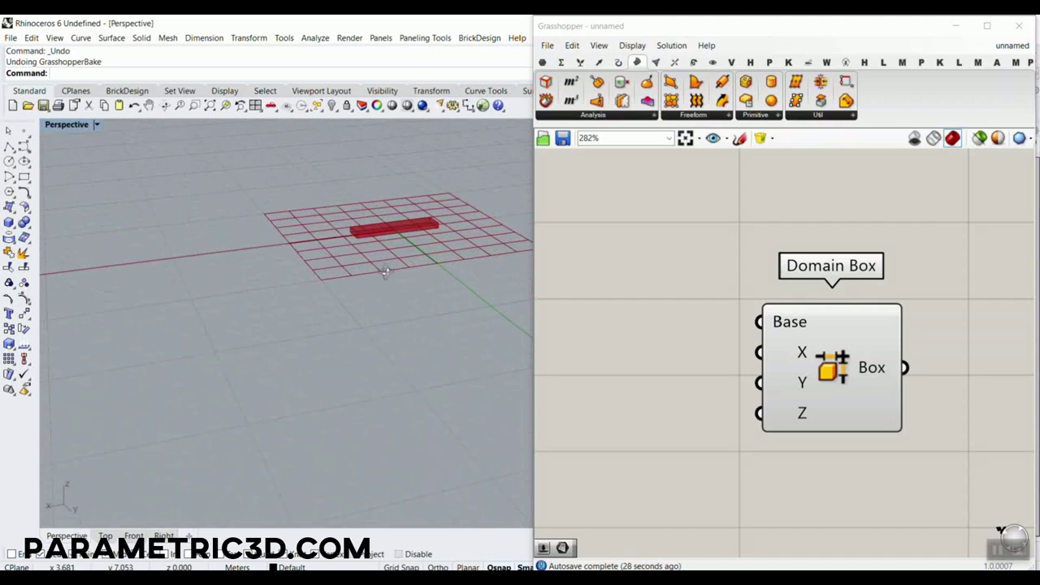
pyautogui.scroll(-4, 281, 315)
pyautogui.moveTo(281, 314); pyautogui.dragTo(301, 317, button='right')
pyautogui.scroll(3, 303, 315)
pyautogui.moveTo(816, 351); pyautogui.dragTo(749, 315, button='right')
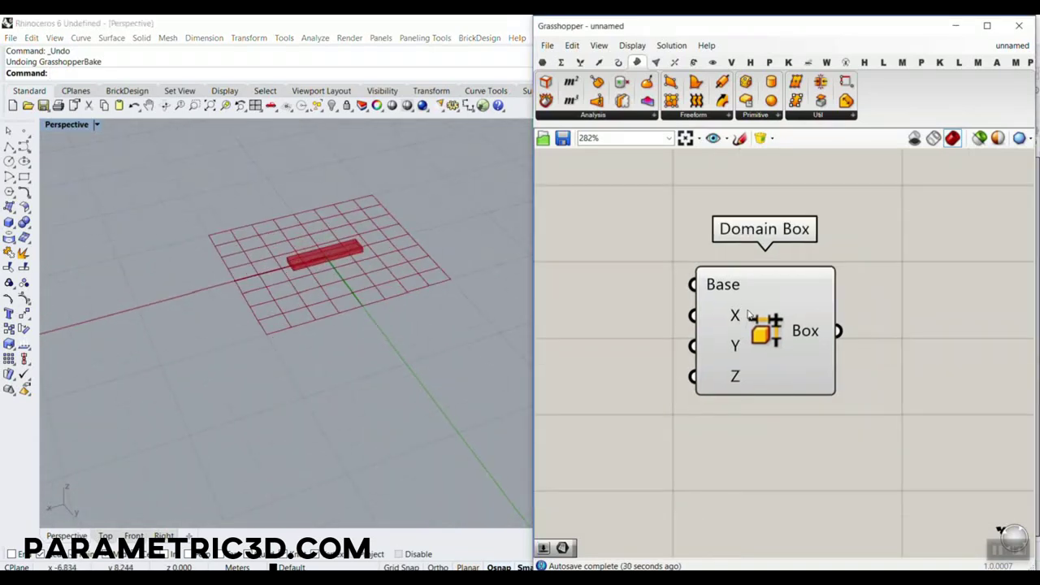
pyautogui.moveTo(718, 310)
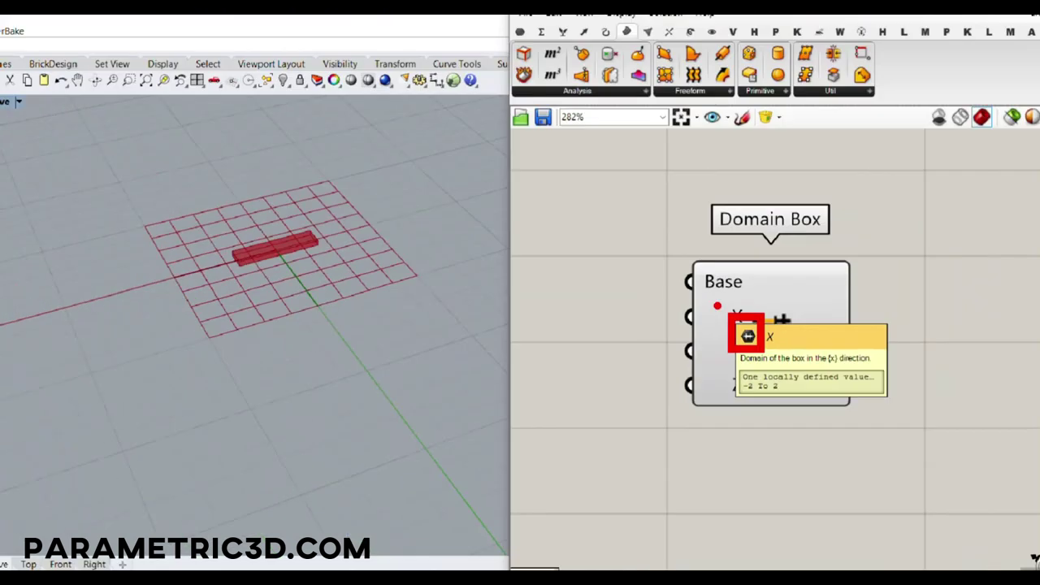
pyautogui.moveTo(184, 269); pyautogui.dragTo(192, 297)
pyautogui.moveTo(349, 238); pyautogui.dragTo(367, 283)
pyautogui.moveTo(189, 281)
pyautogui.mouseDown()
pyautogui.moveTo(327, 244)
pyautogui.moveTo(321, 270)
pyautogui.mouseUp()
pyautogui.moveTo(216, 259); pyautogui.dragTo(220, 293)
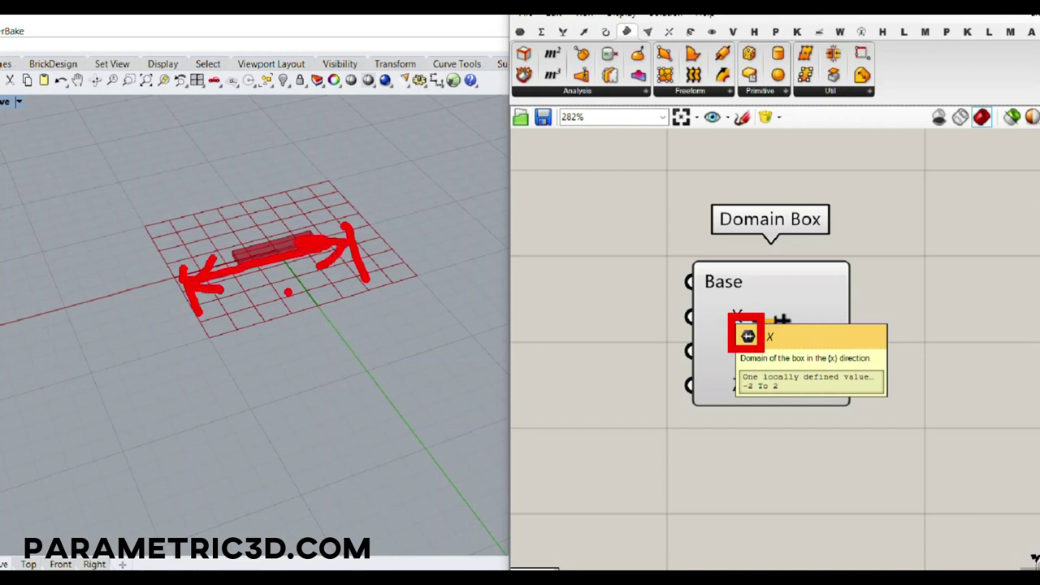
pyautogui.write('t-6')
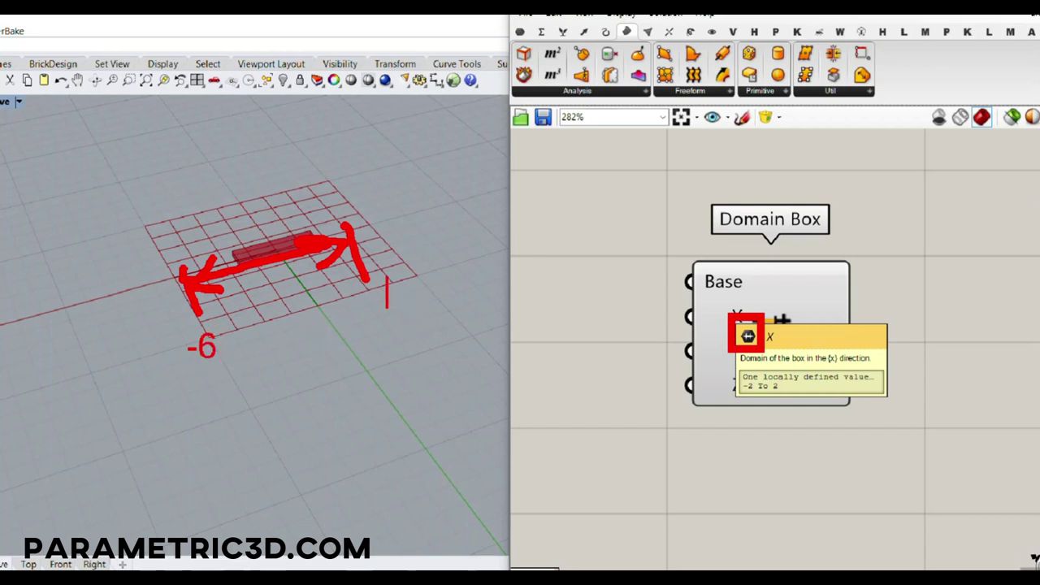
pyautogui.write('6')
pyautogui.press('Escape')
# - Reposition the Domain Box and place a Construct Domain component beside it
pyautogui.moveTo(771, 346); pyautogui.dragTo(993, 393, button='right')
pyautogui.scroll(-2, 982, 390)
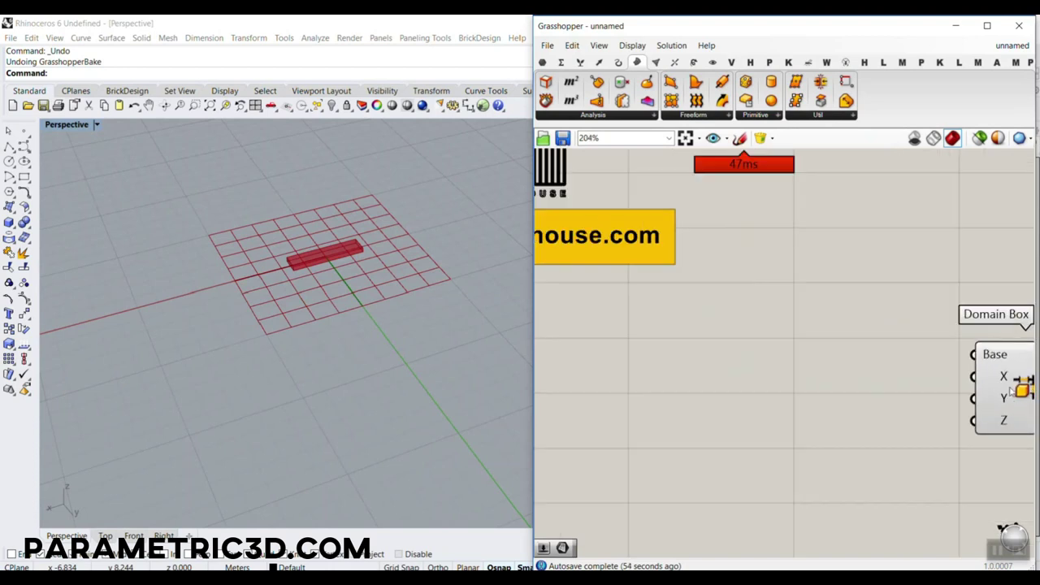
pyautogui.moveTo(1008, 387); pyautogui.dragTo(927, 354)
pyautogui.click(806, 264)
pyautogui.click(560, 63)
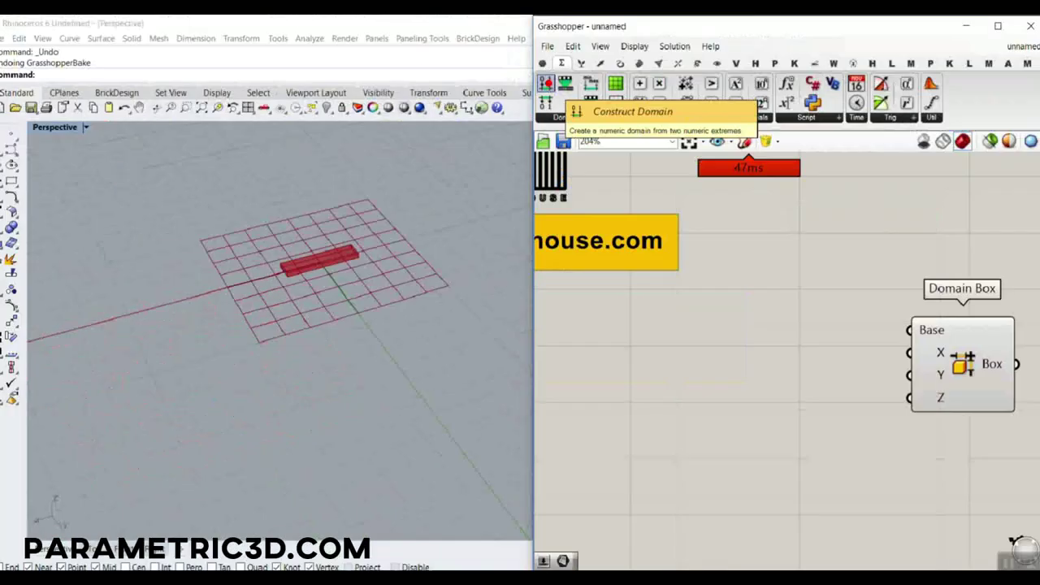
pyautogui.moveTo(547, 91); pyautogui.dragTo(782, 364)
pyautogui.moveTo(862, 406); pyautogui.dragTo(794, 299, button='right')
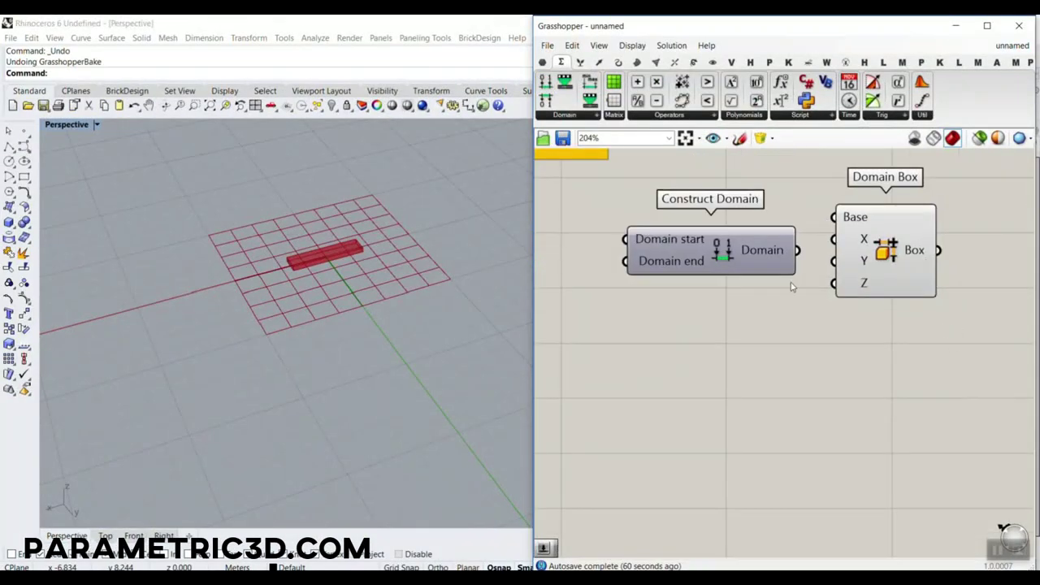
# - Space the two components apart and connect the Construct Domain output to the Domain Box's X input
pyautogui.moveTo(684, 262); pyautogui.dragTo(728, 351)
pyautogui.moveTo(874, 280); pyautogui.dragTo(939, 436)
pyautogui.scroll(2, 847, 407)
pyautogui.moveTo(842, 314); pyautogui.dragTo(921, 392)
# - Create a number slider with the value 12.5 and wire it to both Domain start and Domain end
pyautogui.moveTo(654, 334); pyautogui.dragTo(897, 353, button='right')
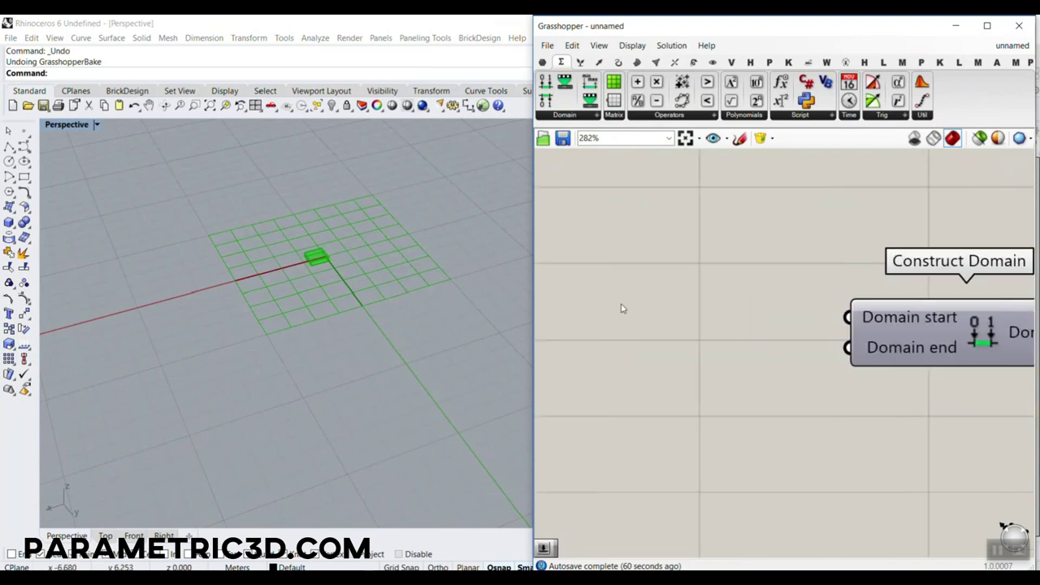
pyautogui.doubleClick(630, 317)
pyautogui.write('12.5')
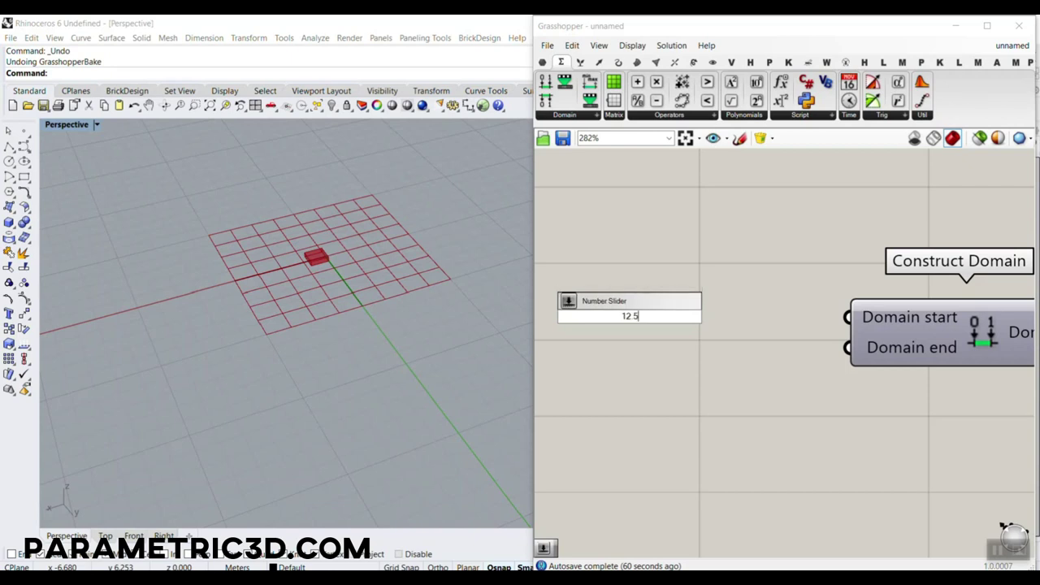
pyautogui.press('Return')
pyautogui.moveTo(787, 316); pyautogui.dragTo(848, 348)
pyautogui.moveTo(883, 326); pyautogui.dragTo(696, 301, button='right')
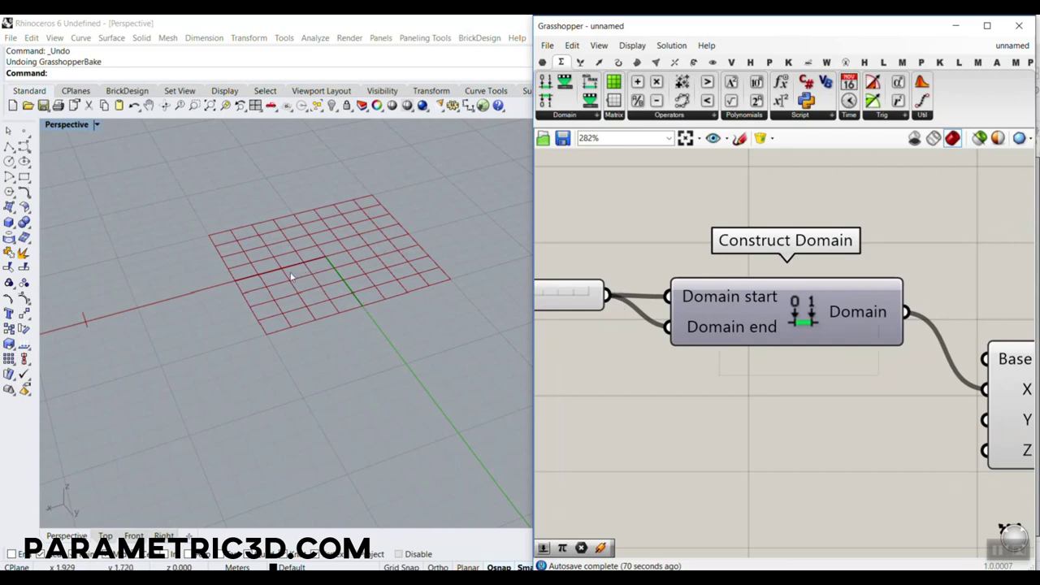
pyautogui.moveTo(207, 268); pyautogui.dragTo(233, 316)
pyautogui.moveTo(393, 214); pyautogui.dragTo(426, 254)
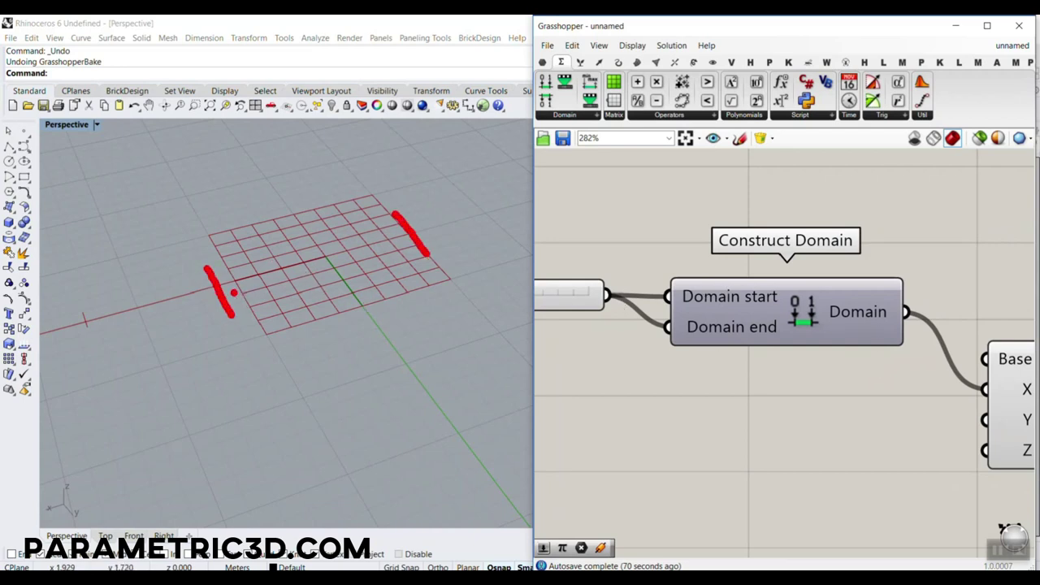
pyautogui.moveTo(217, 285); pyautogui.dragTo(377, 237)
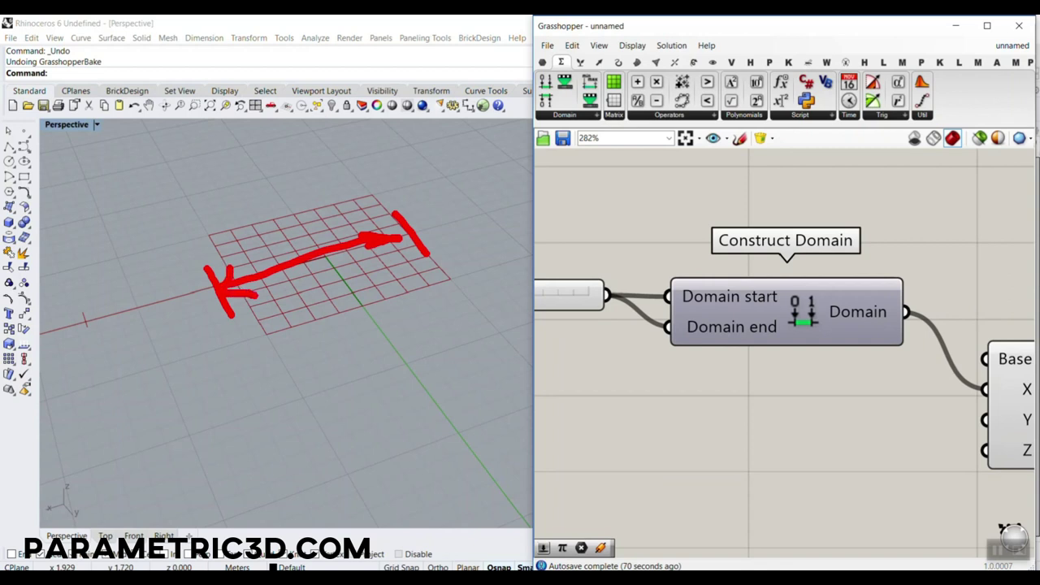
pyautogui.write('-x/2')
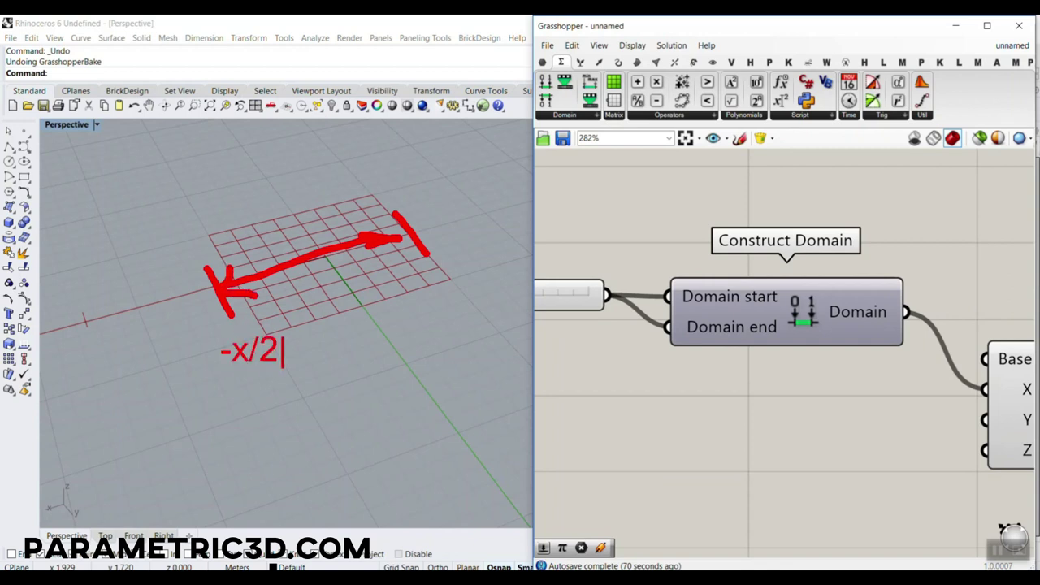
pyautogui.write('x/2')
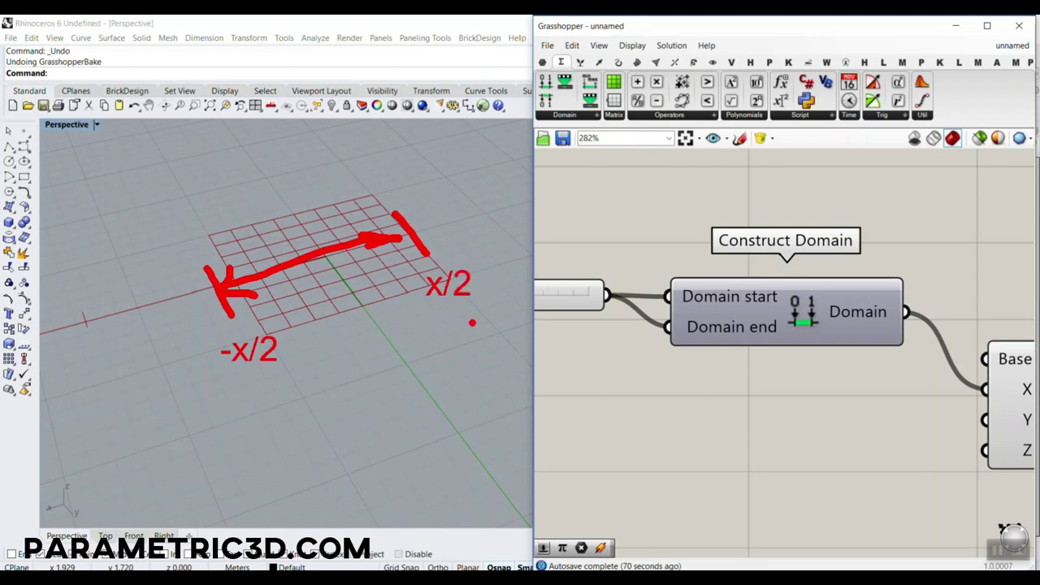
pyautogui.moveTo(299, 229); pyautogui.dragTo(350, 299)
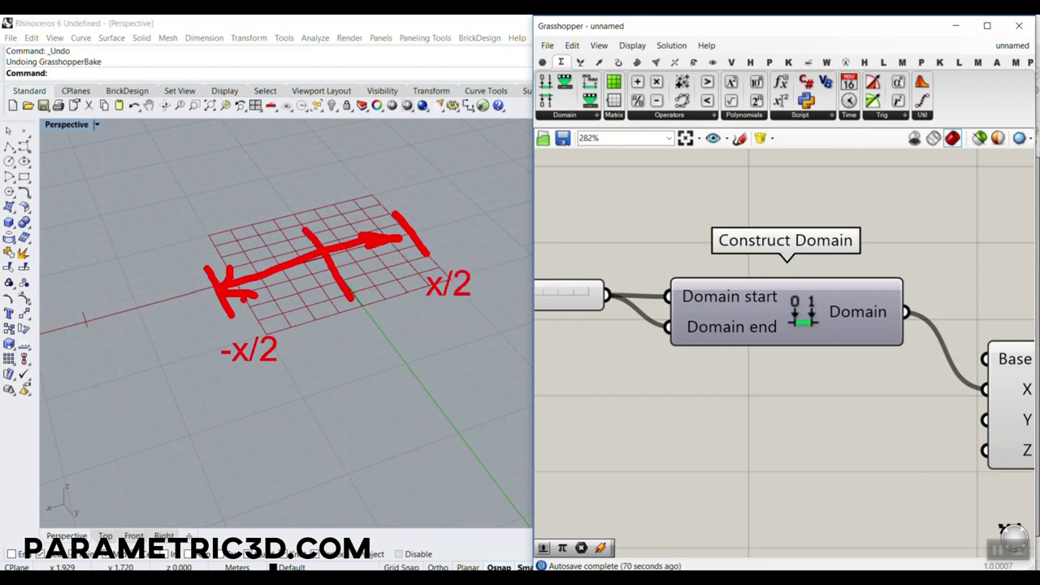
# - Apply the expression -x/2 to the Construct Domain's Domain start input and x/2 to its Domain end input
pyautogui.rightClick(721, 302)
pyautogui.moveTo(764, 427)
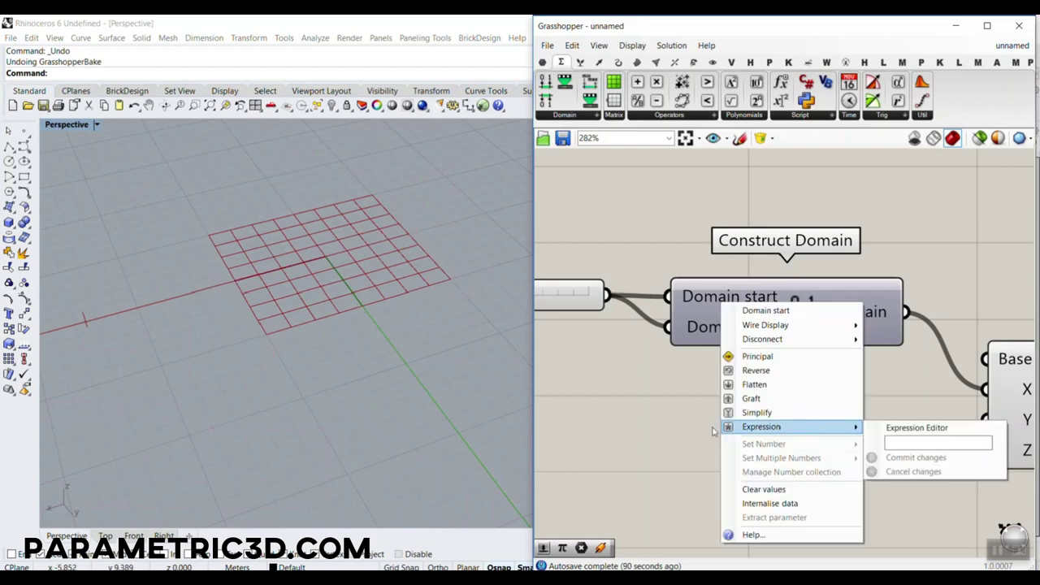
pyautogui.click(928, 440)
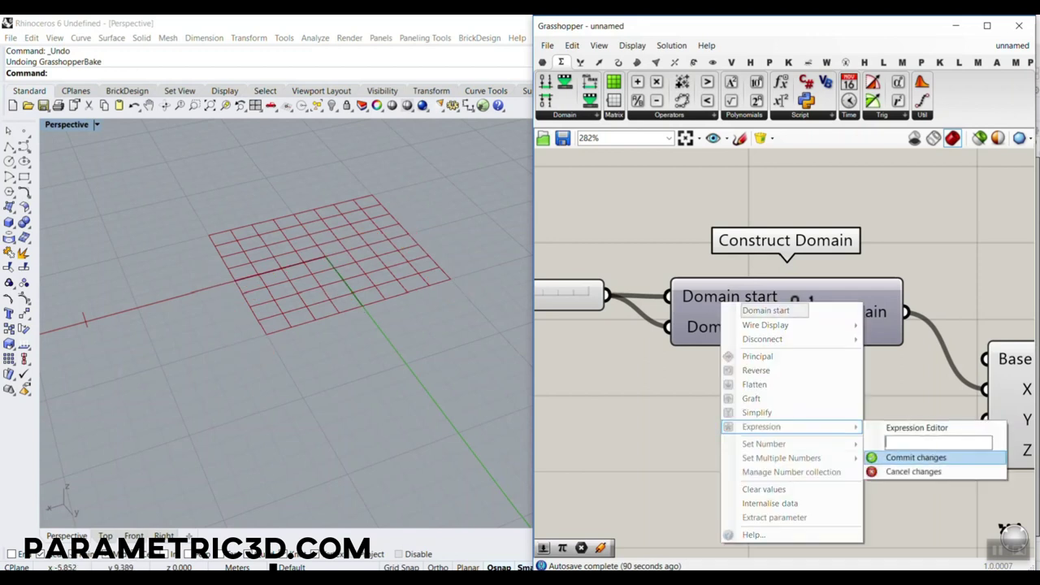
pyautogui.click(931, 457)
pyautogui.rightClick(735, 327)
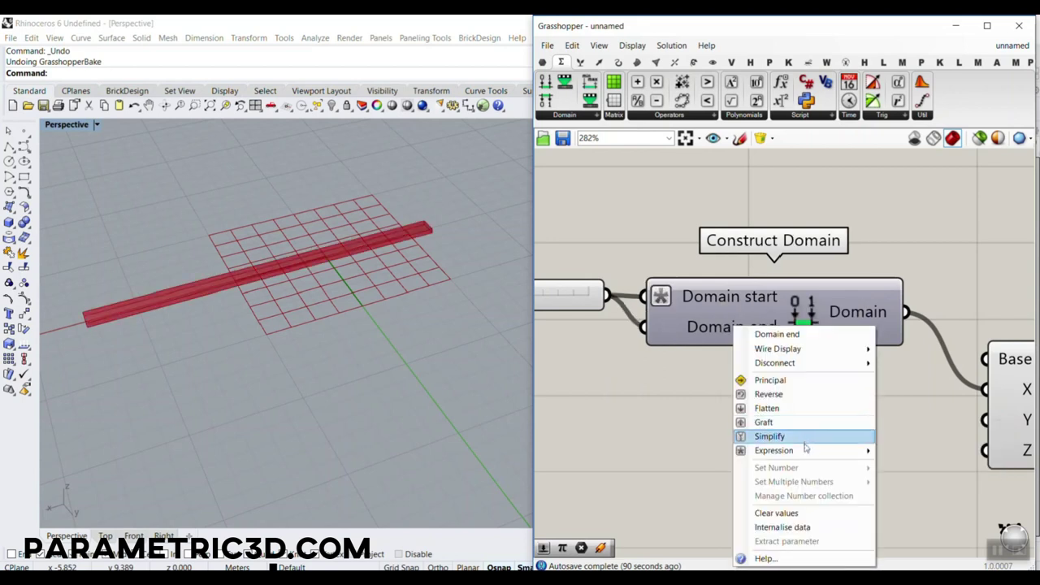
pyautogui.moveTo(813, 450)
pyautogui.click(911, 468)
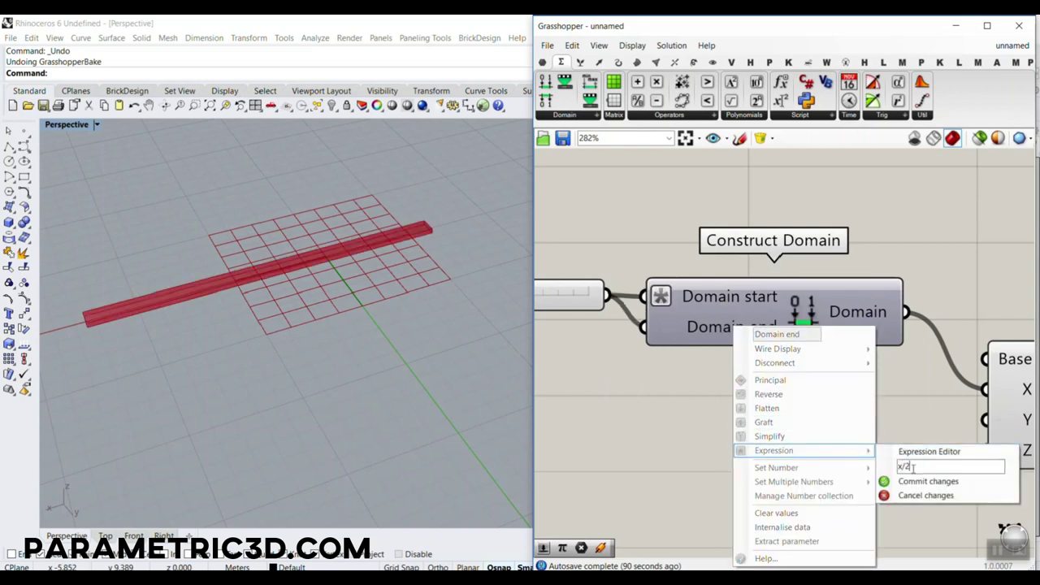
pyautogui.write('x/2')
pyautogui.click(928, 481)
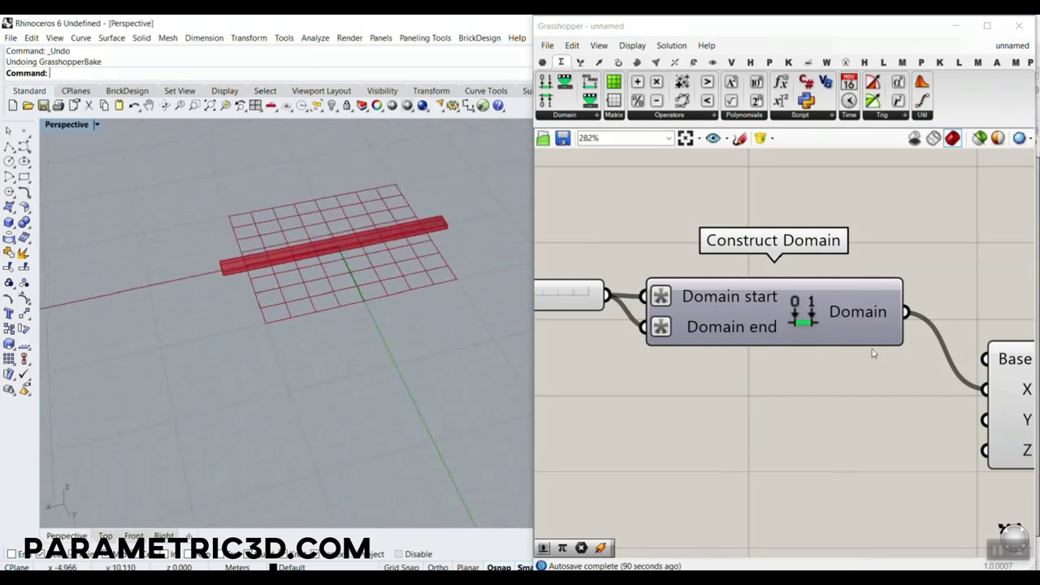
# - Move the Domain Box farther away from the Construct Domain component to leave room between them
pyautogui.scroll(-4, 873, 353)
pyautogui.moveTo(873, 352); pyautogui.dragTo(744, 282, button='right')
pyautogui.scroll(2, 854, 312)
pyautogui.moveTo(851, 315); pyautogui.dragTo(1006, 291)
pyautogui.moveTo(805, 310); pyautogui.dragTo(915, 333, button='right')
# - Duplicate the number slider and its Construct Domain component, and place the copies directly below the originals
pyautogui.scroll(-2, 914, 334)
pyautogui.scroll(-1, 914, 332)
pyautogui.moveTo(928, 337); pyautogui.dragTo(665, 271)
pyautogui.hotkey('ctrl', 'c')
pyautogui.hotkey('ctrl', 'v')
pyautogui.moveTo(819, 301); pyautogui.dragTo(820, 345)
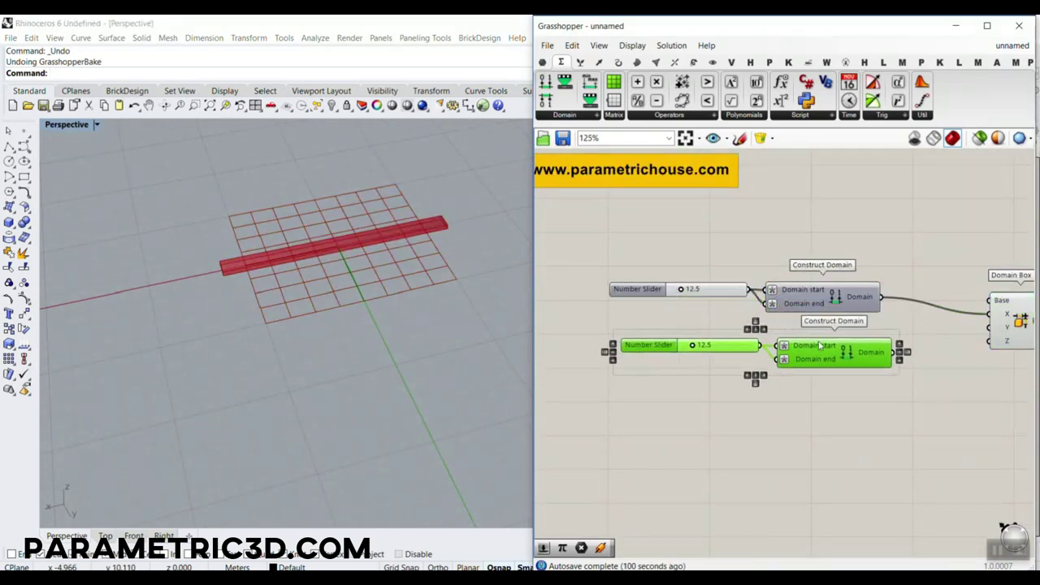
# - Connect the duplicated Construct Domain's output to the Y input of the Domain Box
pyautogui.moveTo(951, 338); pyautogui.dragTo(843, 323, button='right')
pyautogui.scroll(1, 843, 323)
pyautogui.click(795, 351)
pyautogui.moveTo(874, 309); pyautogui.dragTo(886, 313)
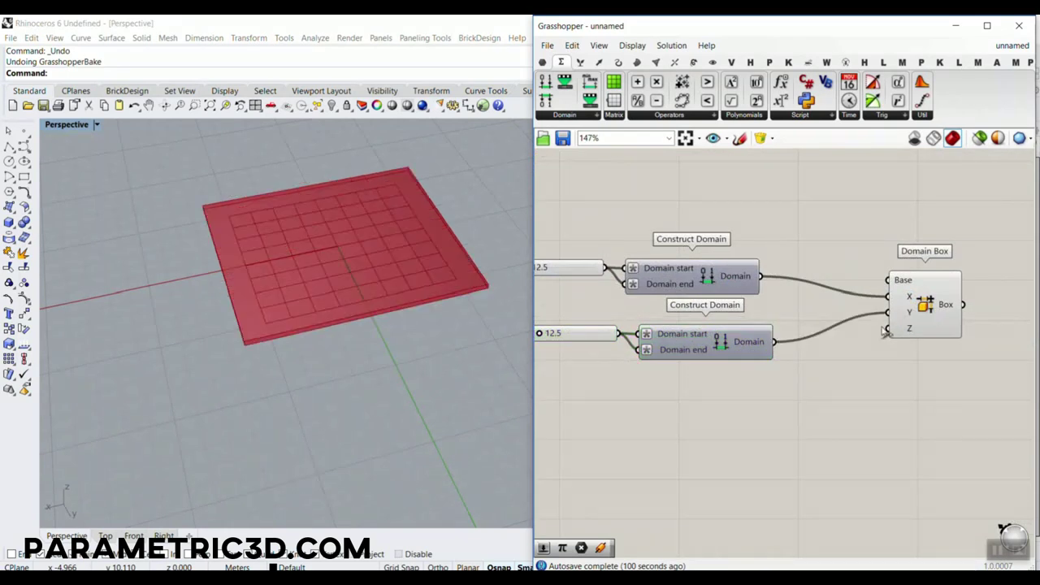
# - Lower the duplicated slider's value to make the box narrower along Y
pyautogui.moveTo(614, 347); pyautogui.dragTo(706, 353, button='right')
pyautogui.scroll(3, 638, 341)
pyautogui.moveTo(626, 339); pyautogui.dragTo(621, 338)
pyautogui.scroll(-4, 734, 310)
pyautogui.scroll(3, 901, 312)
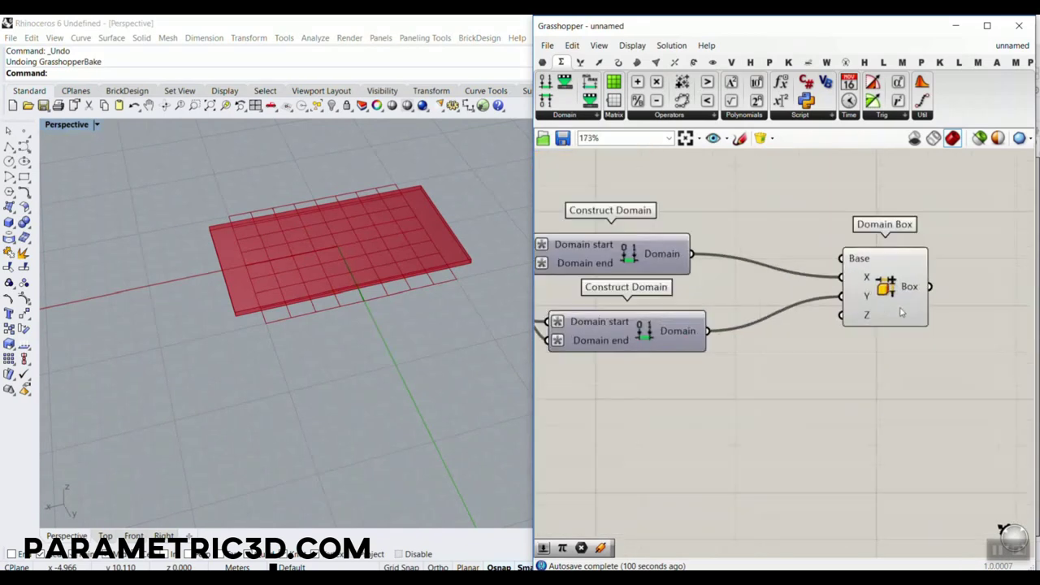
# - Create a number slider with the value 12.56 below the second Construct Domain and connect it to the Domain Box's Z input
pyautogui.moveTo(356, 285); pyautogui.dragTo(341, 269, button='right')
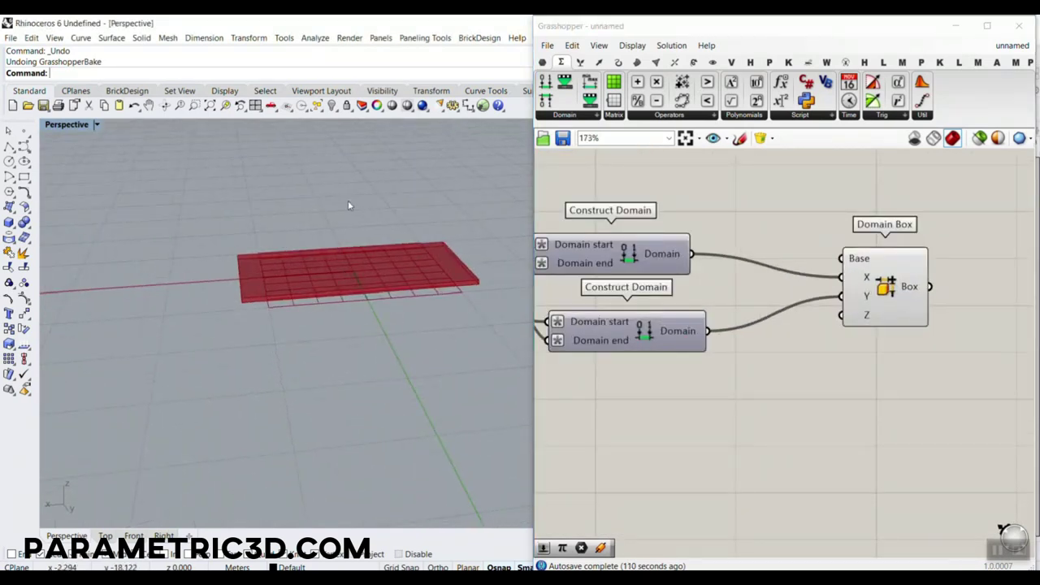
pyautogui.doubleClick(670, 394)
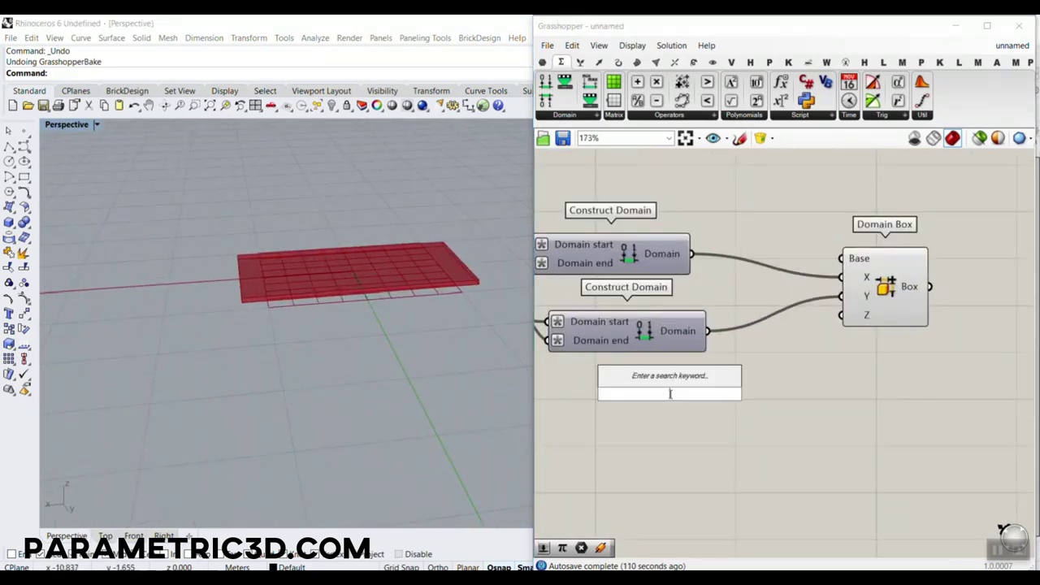
pyautogui.write('12')
pyautogui.press('Return')
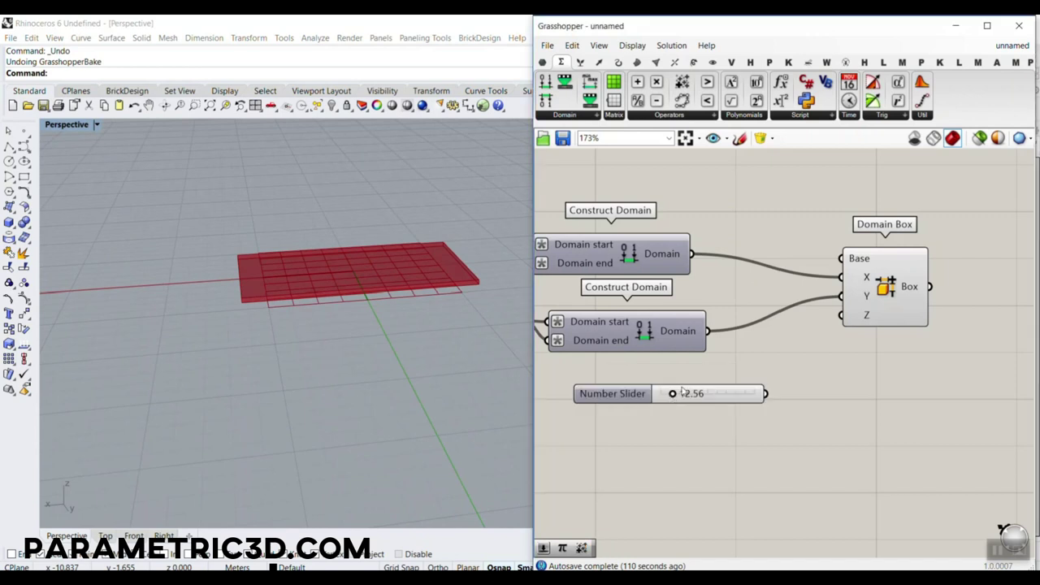
pyautogui.scroll(2, 773, 390)
pyautogui.moveTo(767, 400); pyautogui.dragTo(862, 310)
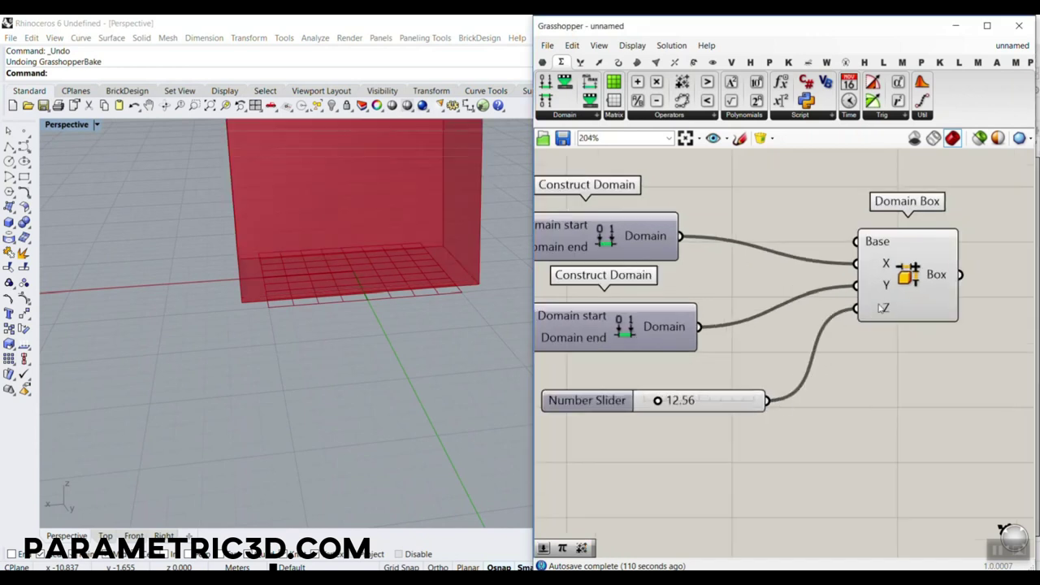
pyautogui.moveTo(883, 307)
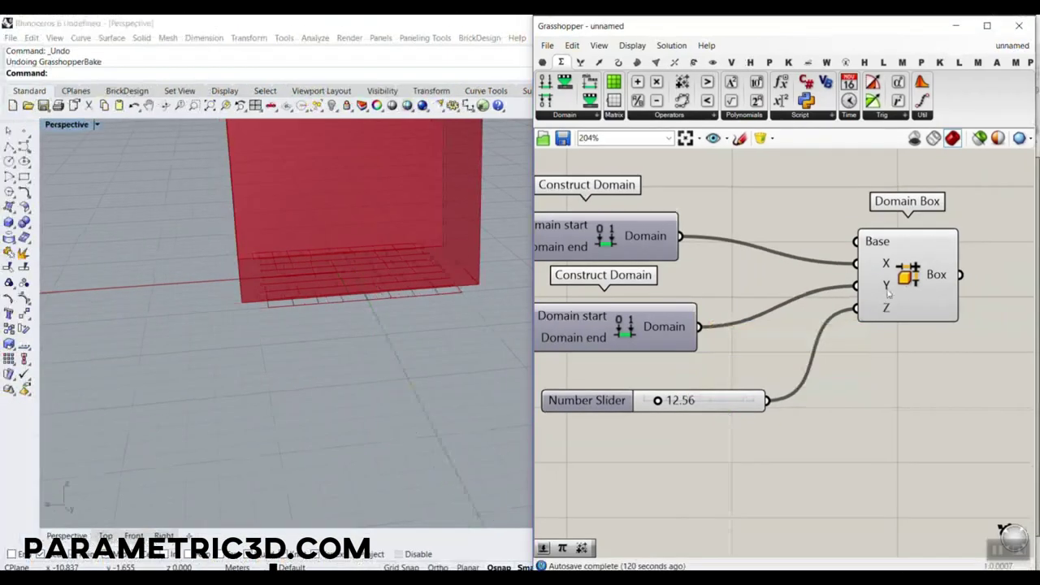
# - Lower the Z height slider to 6.17 and open its maximum value for editing
pyautogui.moveTo(656, 402); pyautogui.dragTo(650, 403)
pyautogui.doubleClick(616, 403)
pyautogui.doubleClick(672, 433)
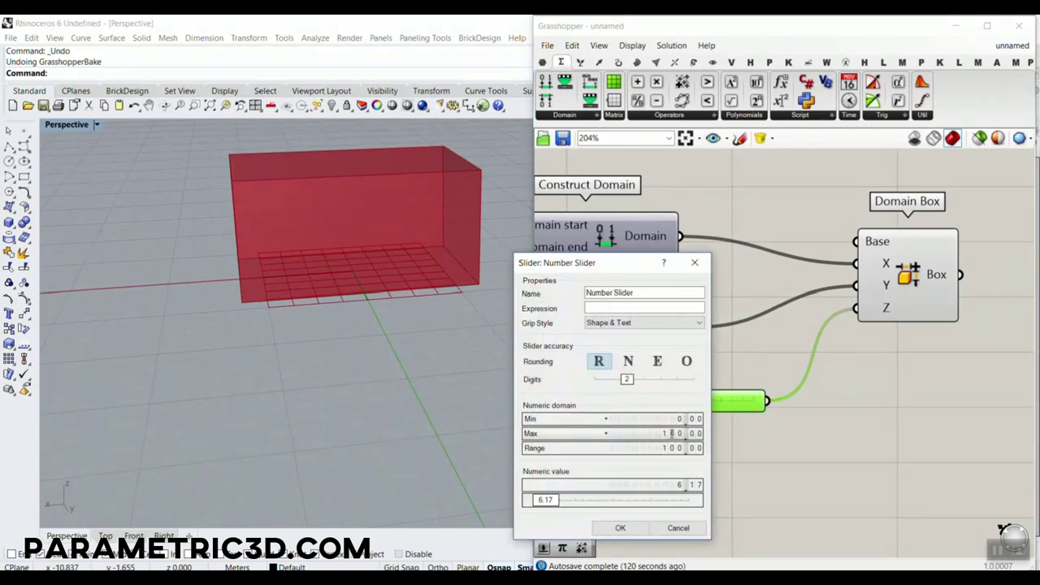
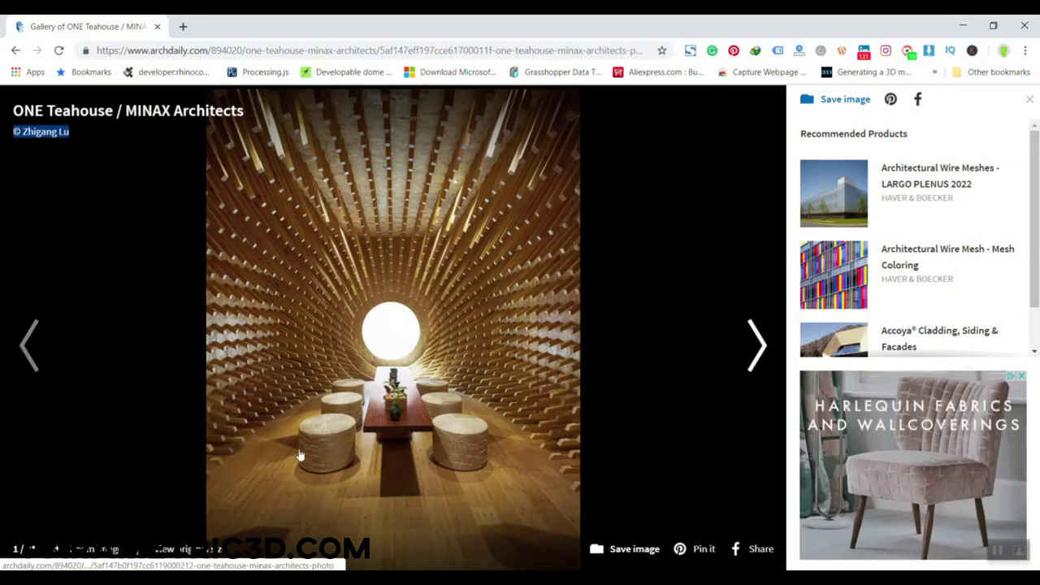
# - Browse the ONE Teahouse photo gallery on ArchDaily and examine how the wooden beams are cut and arranged around the interior
pyautogui.click(748, 354)
pyautogui.click(753, 351)
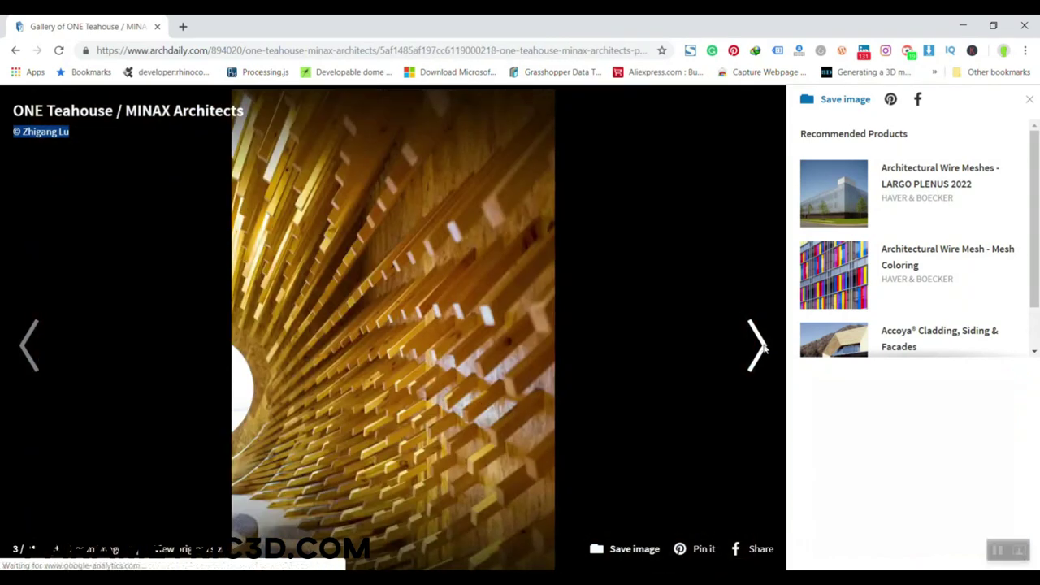
pyautogui.click(756, 350)
pyautogui.click(762, 348)
pyautogui.click(758, 348)
pyautogui.click(758, 347)
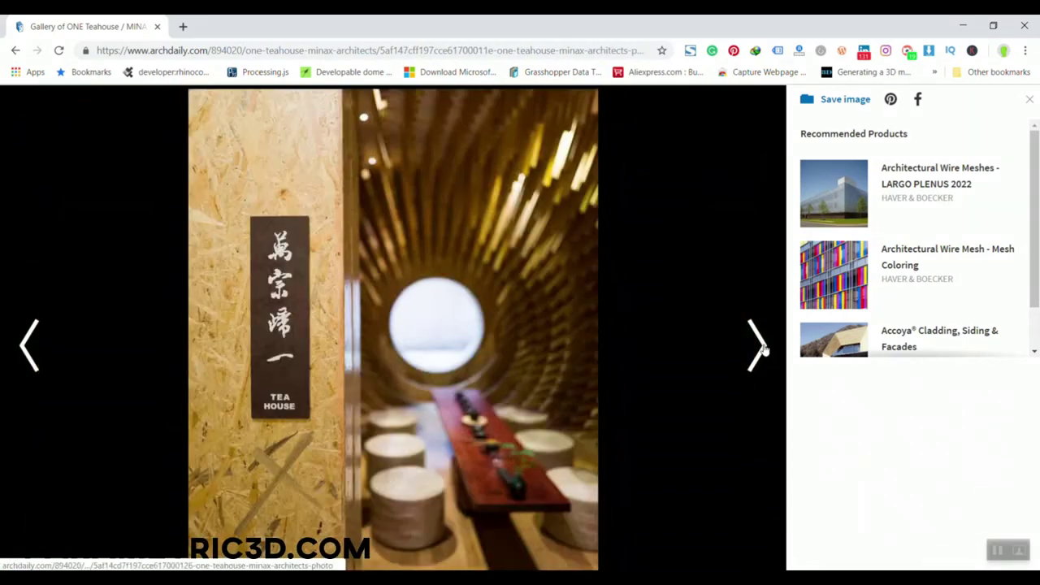
pyautogui.click(758, 348)
pyautogui.click(758, 348)
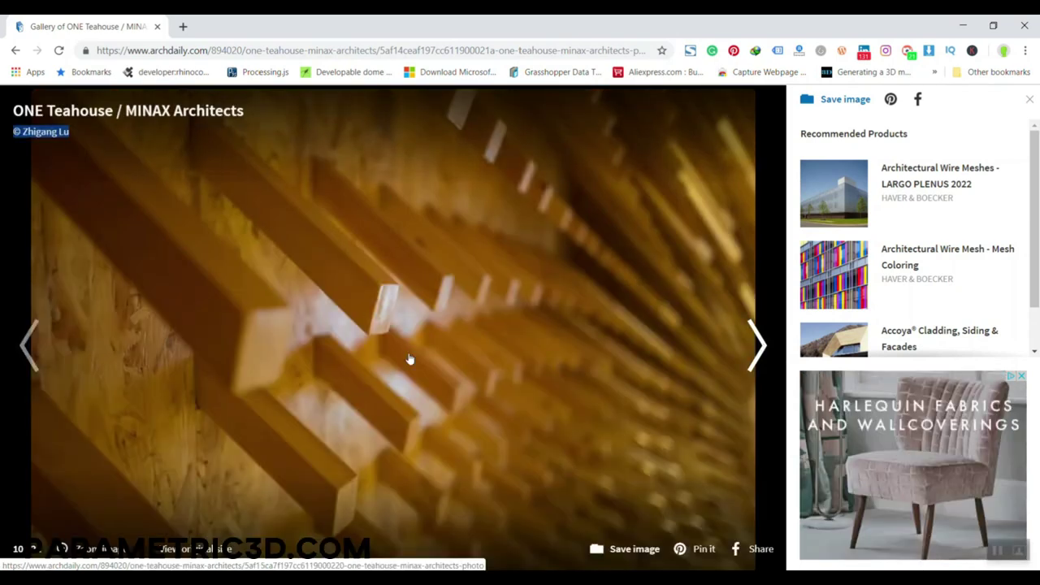
pyautogui.click(760, 346)
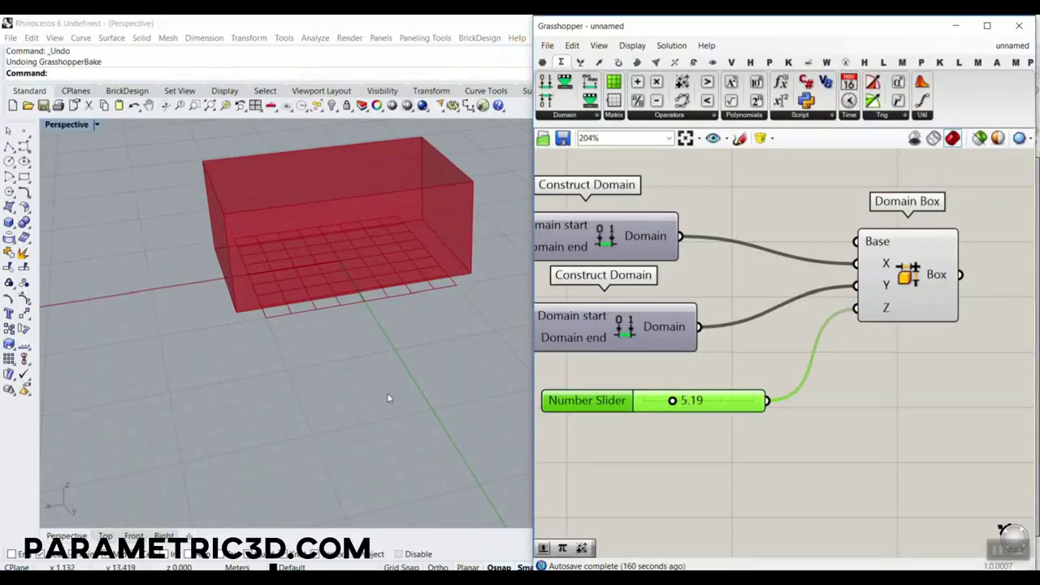
# - Place a Sphere component on the Grasshopper canvas below the Domain Box
pyautogui.moveTo(856, 366); pyautogui.dragTo(779, 380, button='right')
pyautogui.scroll(-4, 784, 395)
pyautogui.moveTo(277, 329); pyautogui.dragTo(309, 311, button='right')
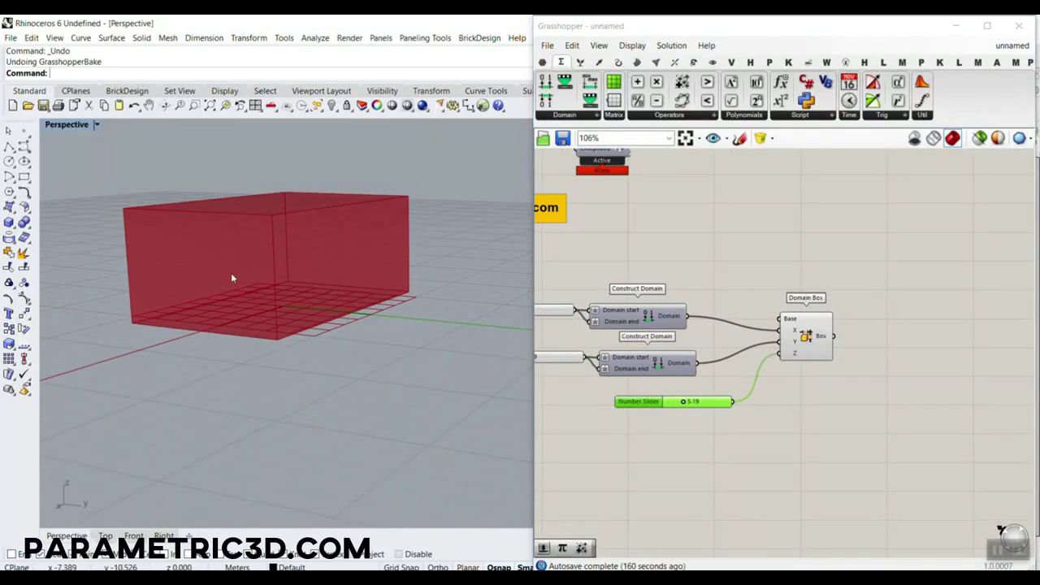
pyautogui.moveTo(298, 254); pyautogui.dragTo(250, 326, button='right')
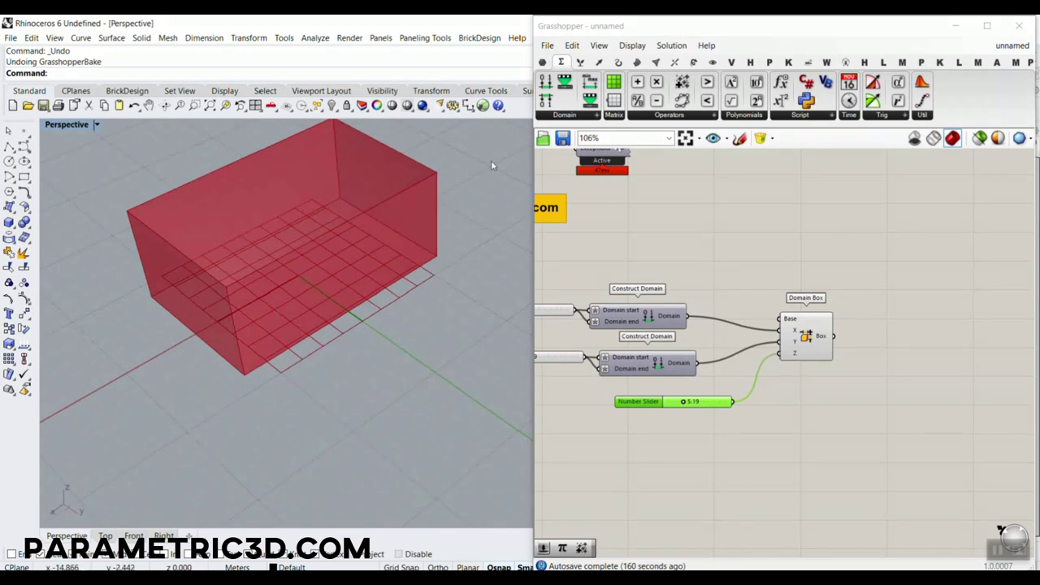
pyautogui.click(639, 64)
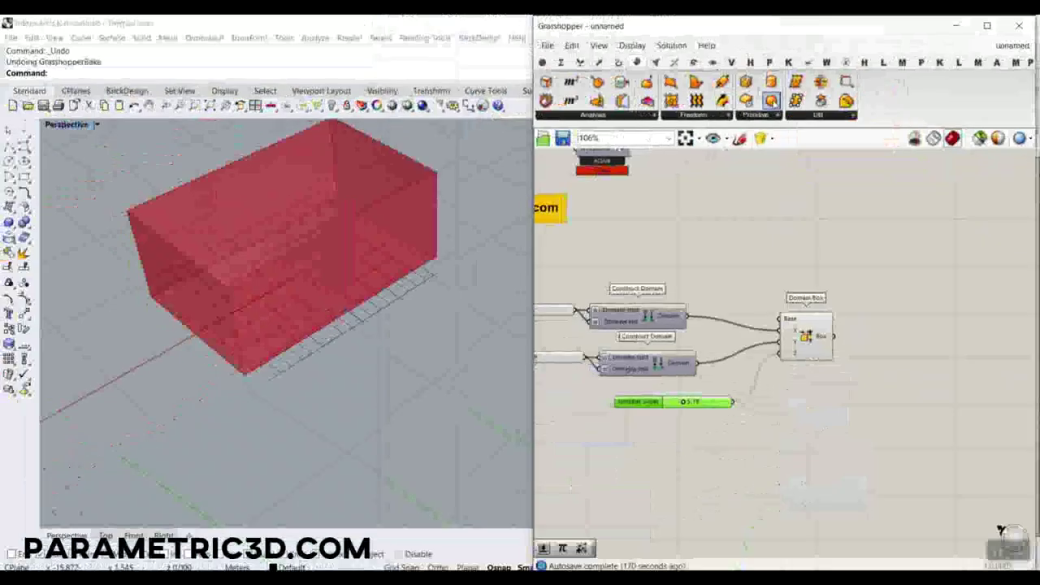
pyautogui.moveTo(771, 101); pyautogui.dragTo(848, 421)
pyautogui.scroll(3, 845, 390)
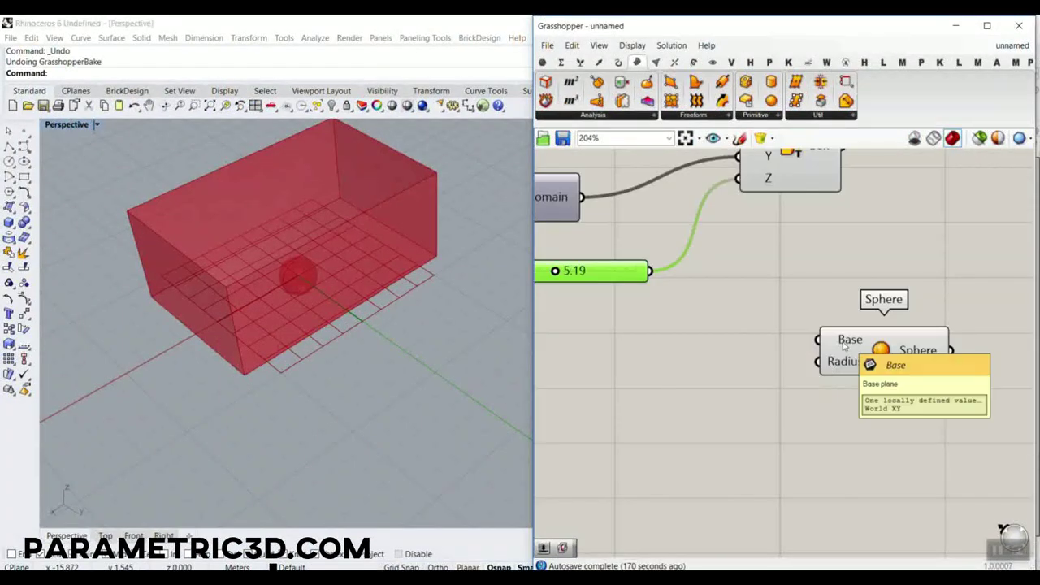
pyautogui.moveTo(845, 358); pyautogui.dragTo(816, 401)
# - Create a number slider with the value 12.56 and connect it to the Sphere's Radius input
pyautogui.moveTo(655, 412); pyautogui.dragTo(696, 395, button='right')
pyautogui.doubleClick(629, 388)
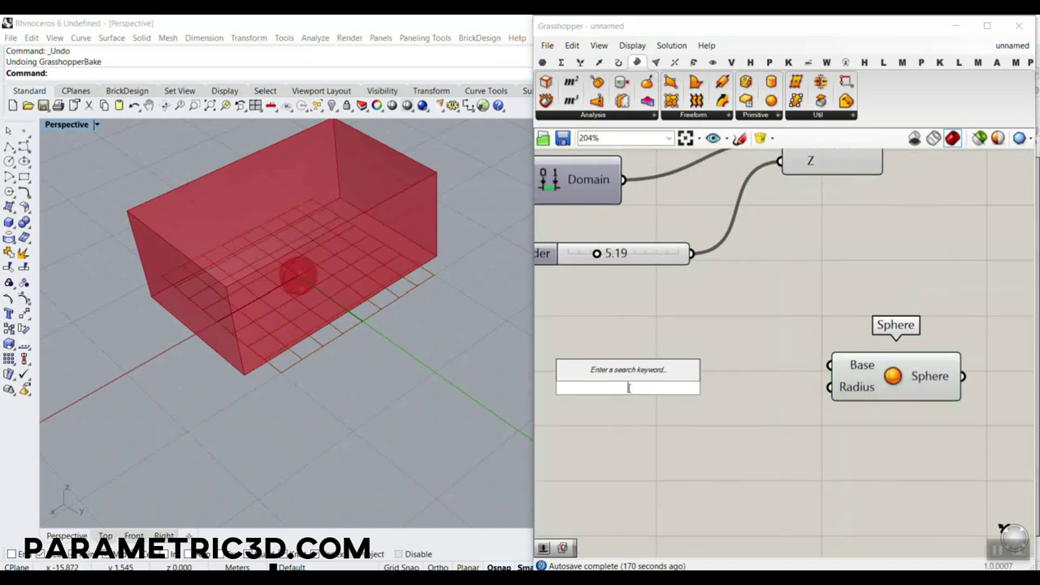
pyautogui.write('12.56')
pyautogui.press('Return')
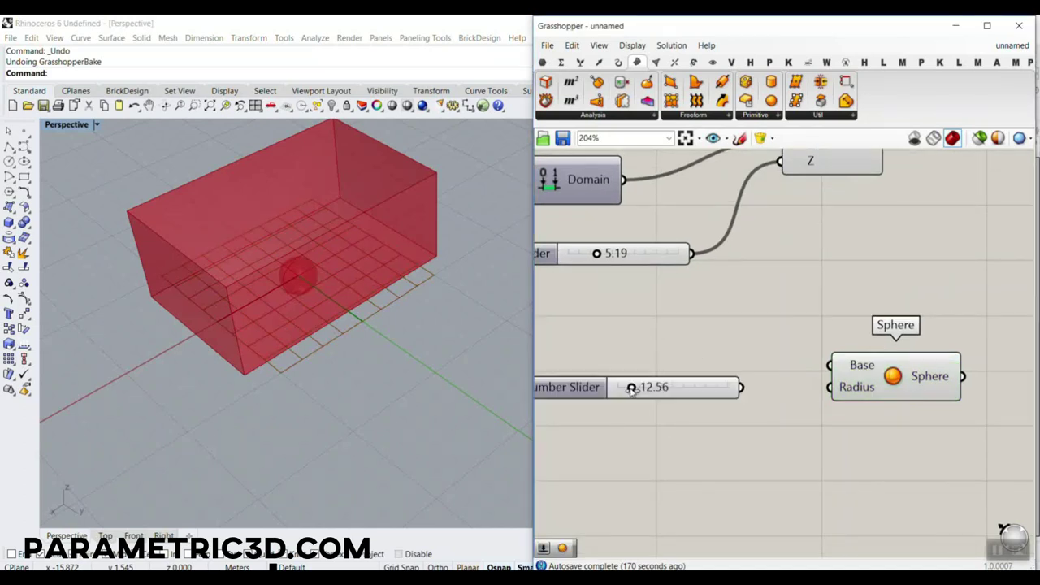
pyautogui.moveTo(740, 387); pyautogui.dragTo(833, 388)
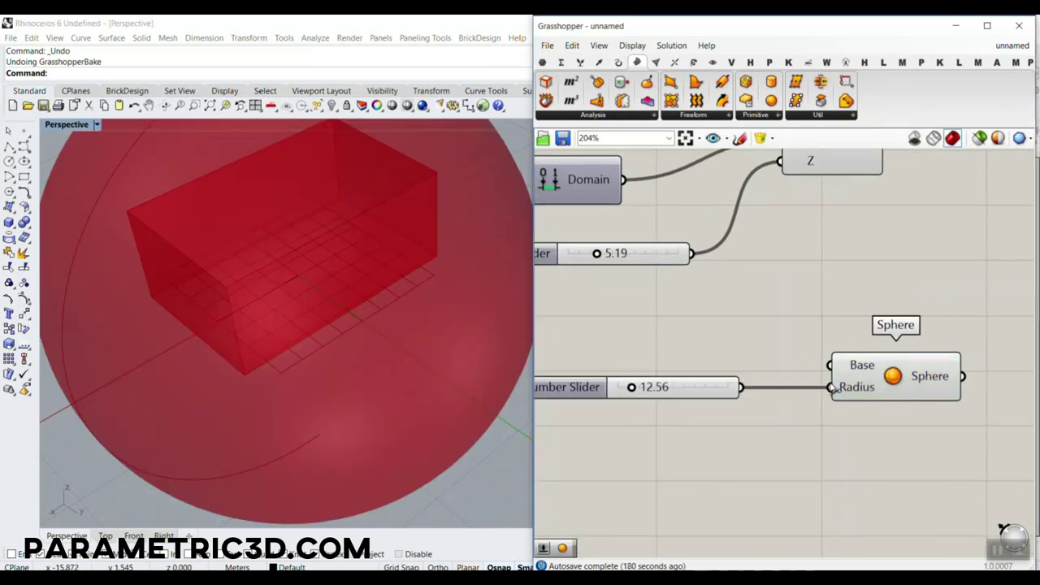
# - Set the radius slider's maximum to 20 with three decimal digits and lower its value to 6.075
pyautogui.doubleClick(662, 387)
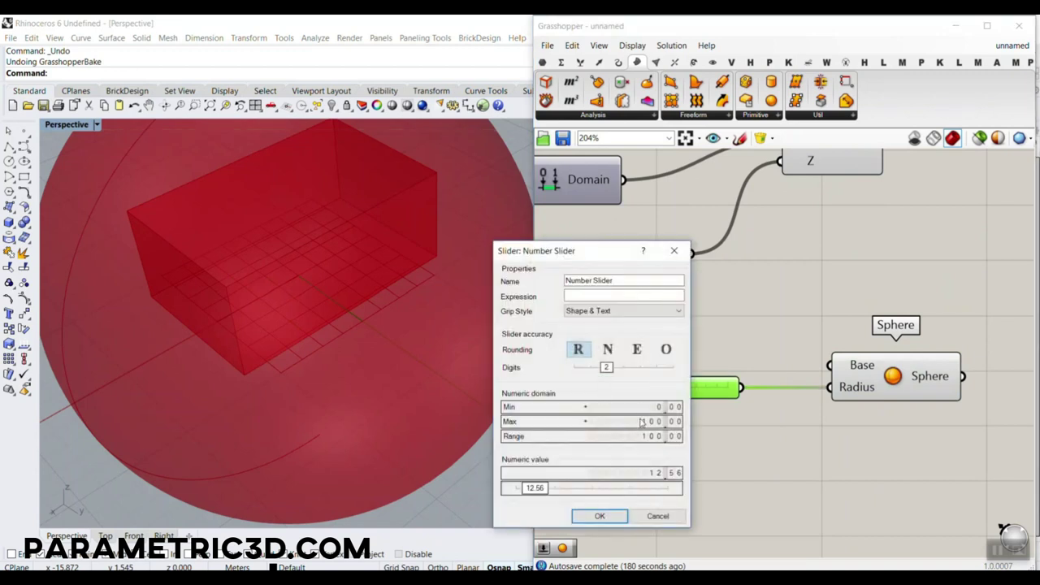
pyautogui.click(642, 421)
pyautogui.write('20')
pyautogui.moveTo(606, 367); pyautogui.dragTo(623, 368)
pyautogui.click(601, 516)
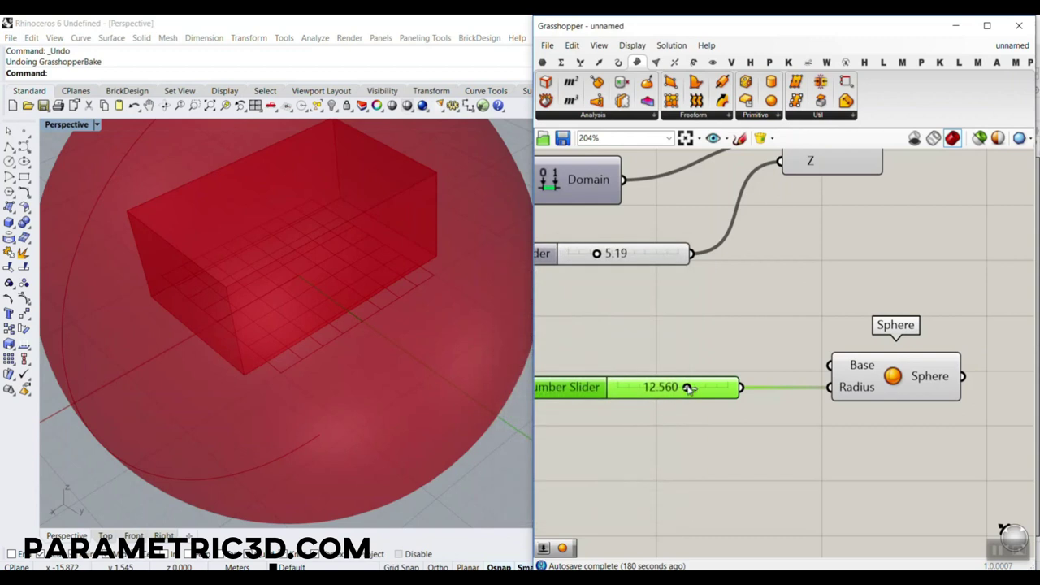
pyautogui.moveTo(687, 389); pyautogui.dragTo(651, 389)
# - Bake the Domain Box and Sphere geometry into the Rhino model
pyautogui.moveTo(455, 357); pyautogui.dragTo(422, 309, button='right')
pyautogui.scroll(-5, 636, 364)
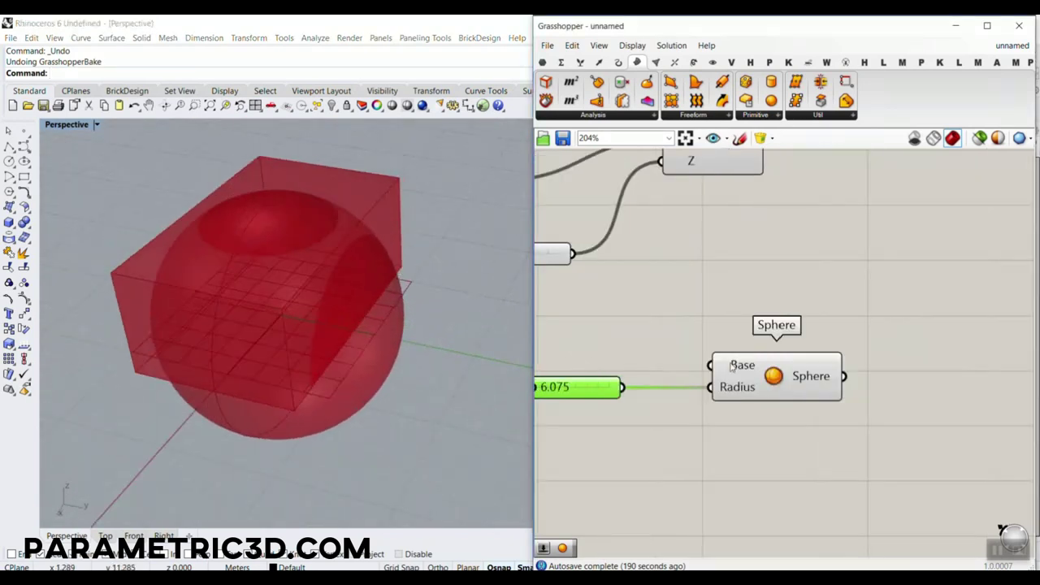
pyautogui.moveTo(800, 240); pyautogui.dragTo(717, 397)
pyautogui.rightClick(818, 280)
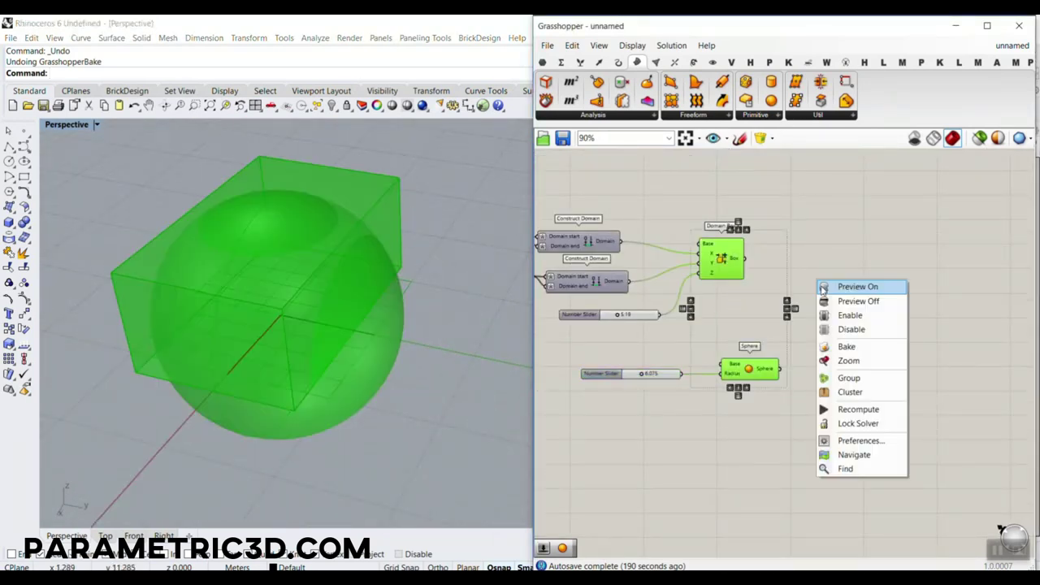
pyautogui.click(848, 347)
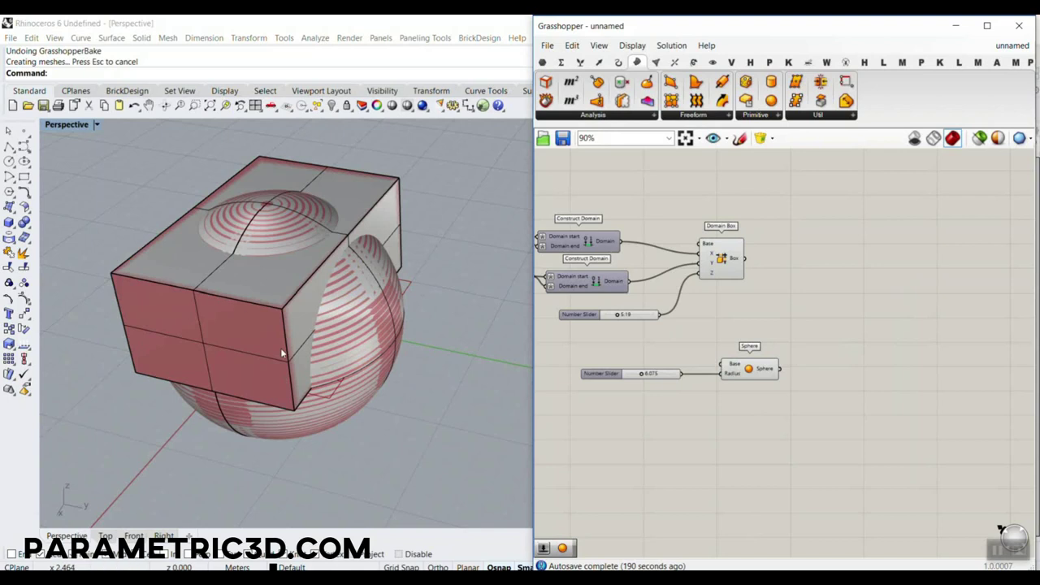
# - Subtract the baked sphere from the baked box in Rhino with a Boolean Difference
pyautogui.moveTo(280, 351); pyautogui.dragTo(301, 343, button='right')
pyautogui.click(249, 287)
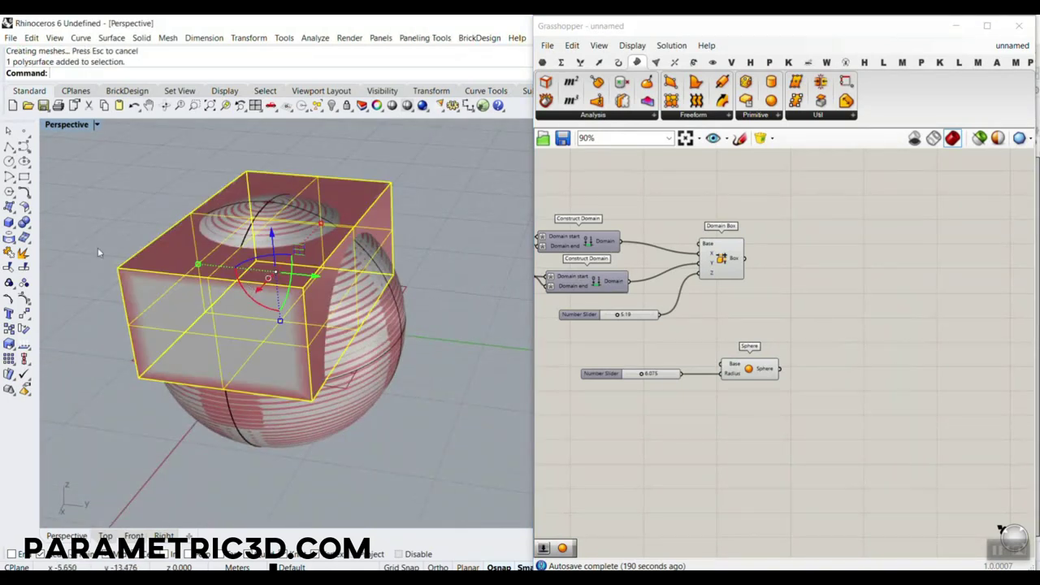
pyautogui.click(24, 222)
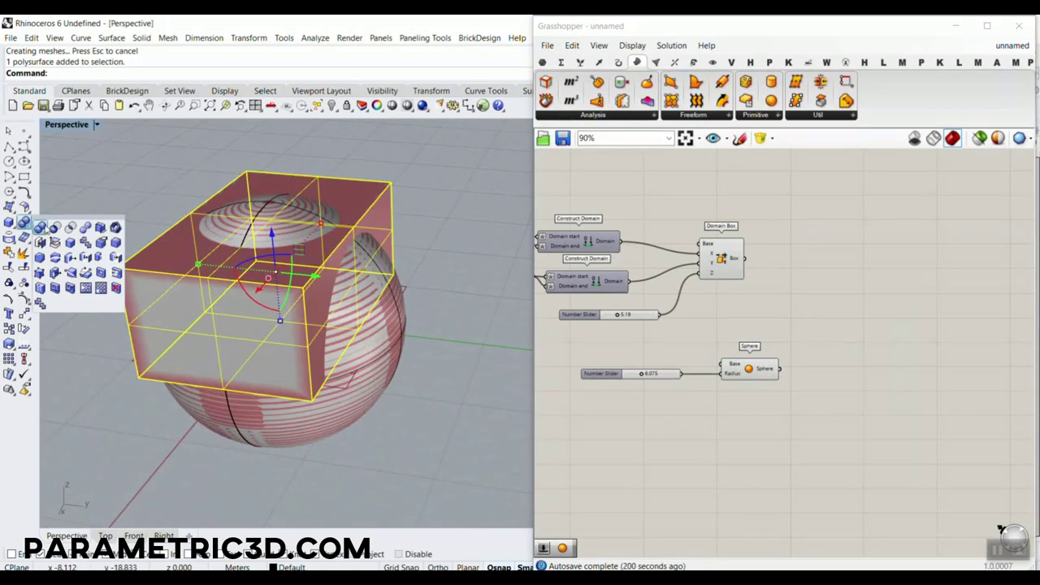
pyautogui.click(54, 227)
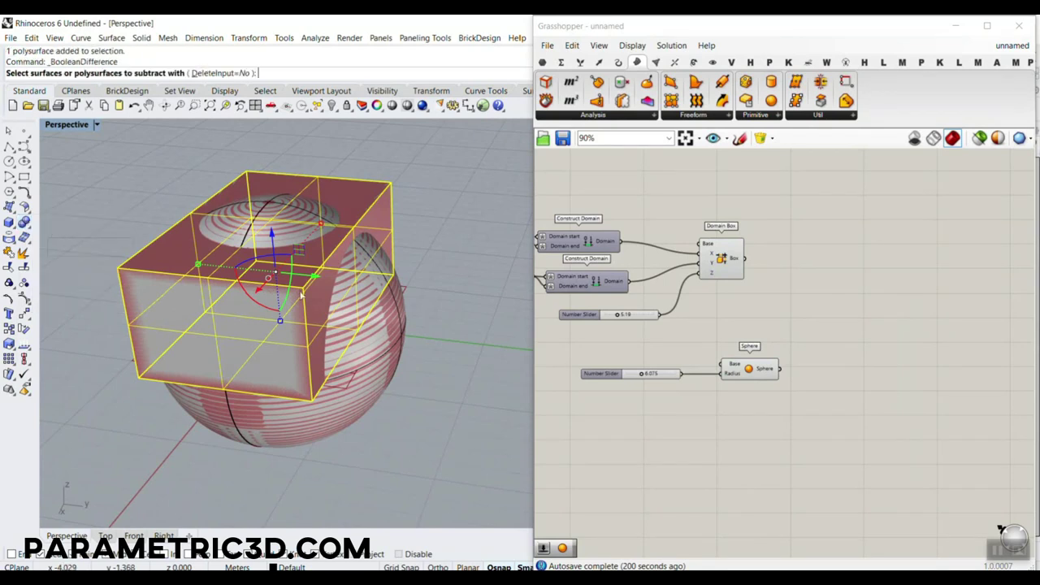
pyautogui.click(388, 333)
pyautogui.press('Return')
# - Delete the leftover baked sphere and inspect the hollowed box from several angles
pyautogui.click(387, 358)
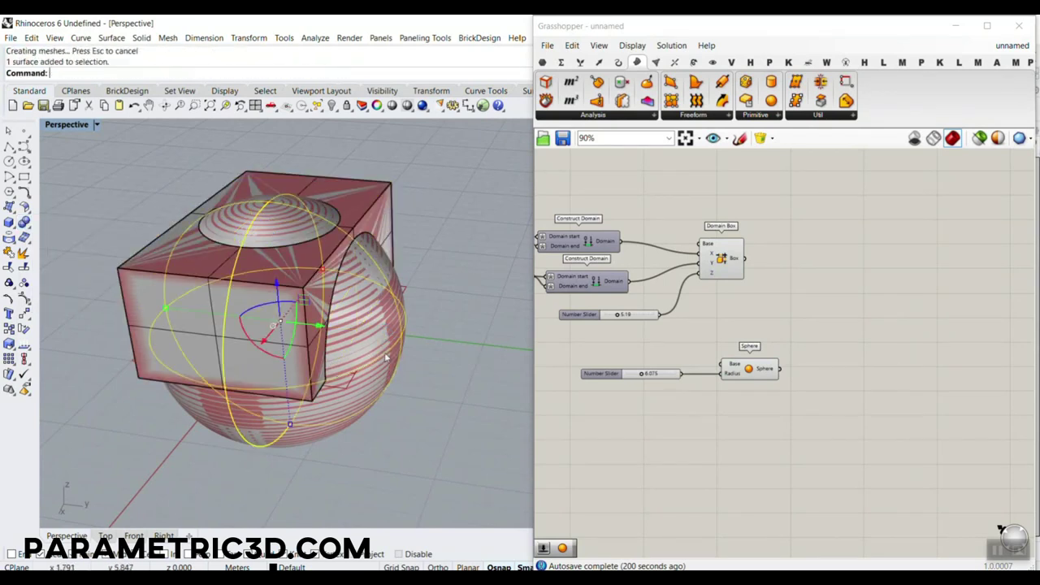
pyautogui.press('Delete')
pyautogui.moveTo(305, 312); pyautogui.dragTo(358, 327, button='right')
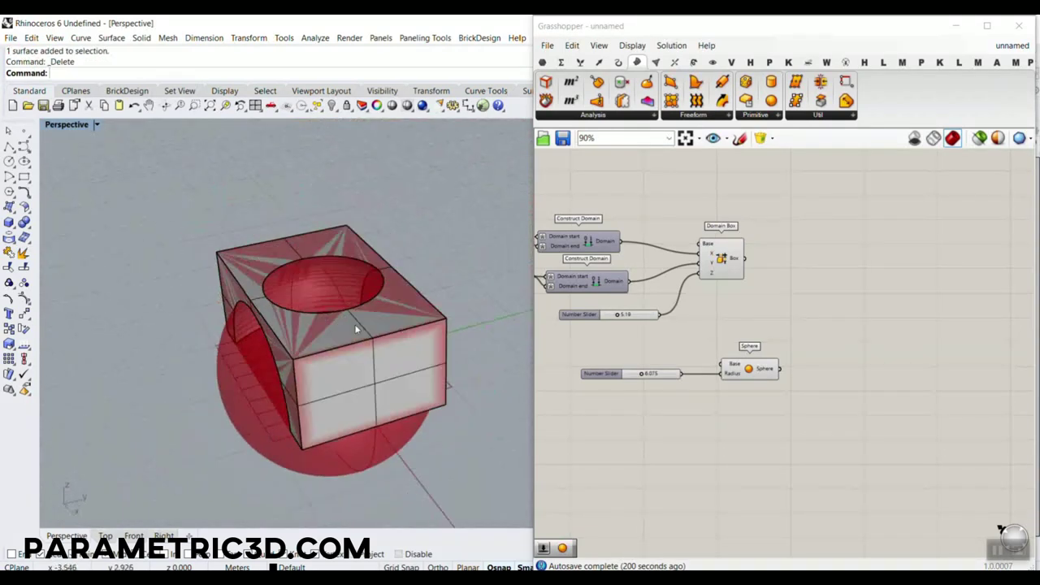
pyautogui.scroll(-5, 358, 328)
pyautogui.moveTo(348, 311); pyautogui.dragTo(217, 318)
pyautogui.press('Escape')
pyautogui.scroll(5, 218, 313)
pyautogui.moveTo(218, 306); pyautogui.dragTo(174, 379, button='right')
pyautogui.scroll(-10, 185, 369)
# - Undo the sphere deletion, the Boolean Difference and the bake, leaving only the Grasshopper preview
pyautogui.hotkey('ctrl', 'z')
pyautogui.hotkey('ctrl', 'z')
pyautogui.hotkey('ctrl', 'z')
pyautogui.scroll(7, 242, 373)
pyautogui.hotkey('ctrl', 'z')
pyautogui.scroll(8, 216, 391)
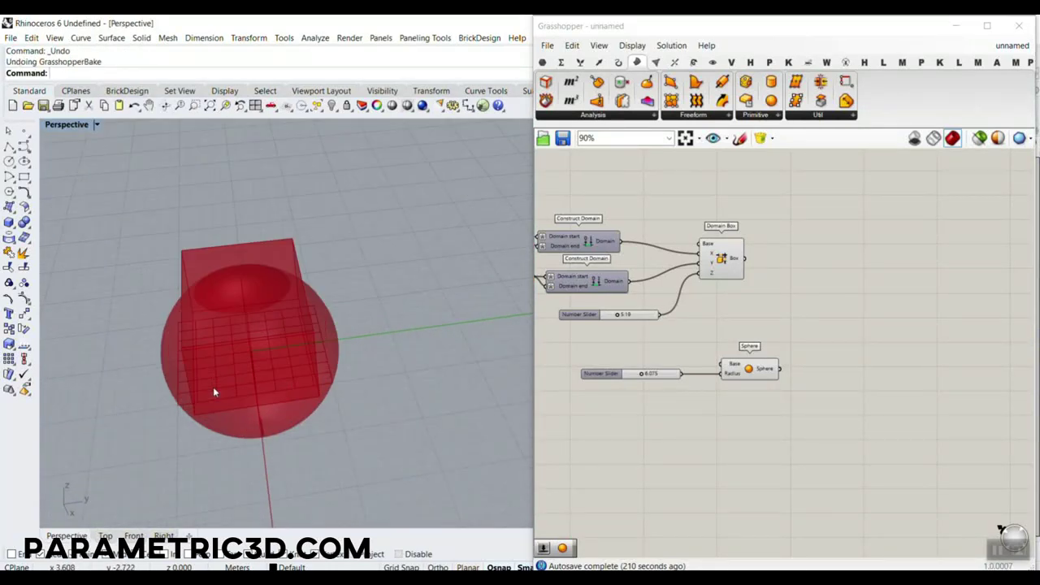
# - Place a Scale NU component beside the Sphere component and feed the sphere into its Geometry input
pyautogui.moveTo(842, 373); pyautogui.dragTo(791, 365, button='right')
pyautogui.scroll(4, 791, 365)
pyautogui.doubleClick(766, 365)
pyautogui.write('sc')
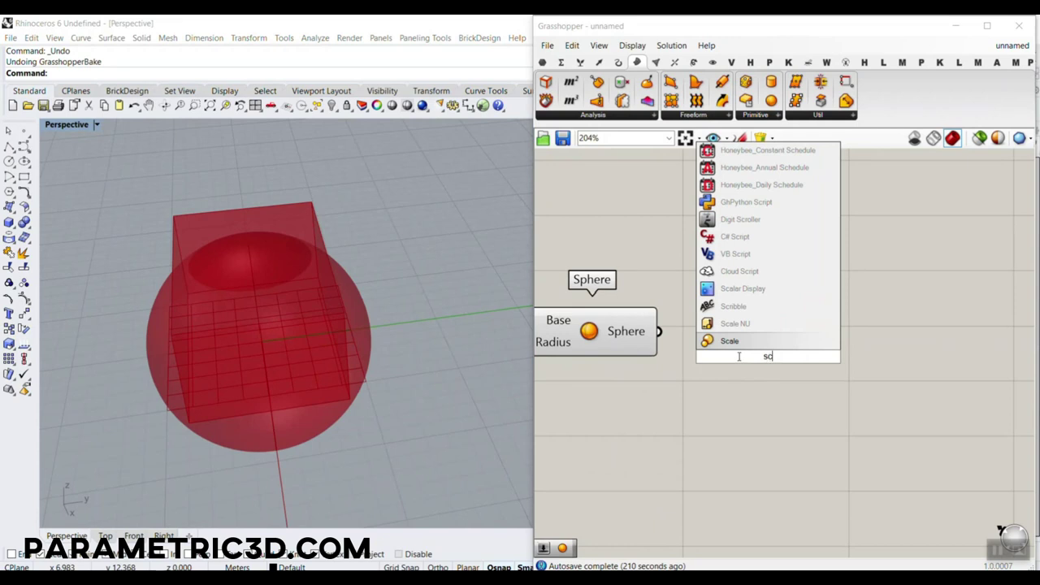
pyautogui.click(769, 323)
pyautogui.scroll(2, 705, 349)
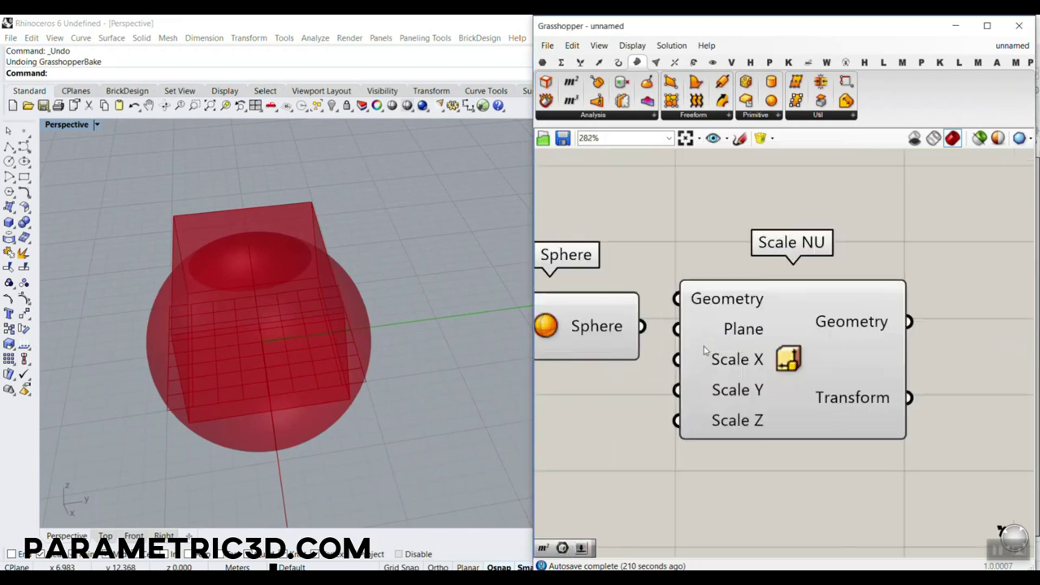
pyautogui.moveTo(642, 328); pyautogui.dragTo(678, 299)
pyautogui.moveTo(715, 343); pyautogui.dragTo(748, 397)
pyautogui.click(689, 412)
pyautogui.moveTo(654, 411); pyautogui.dragTo(775, 381, button='right')
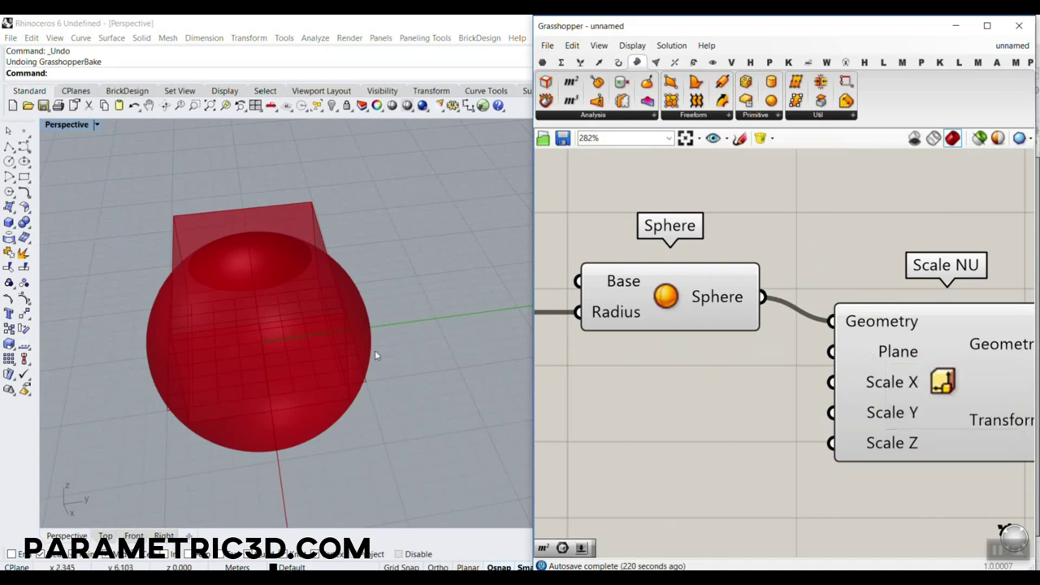
# - Turn off the preview of the original Sphere component
pyautogui.moveTo(372, 353); pyautogui.dragTo(295, 355, button='right')
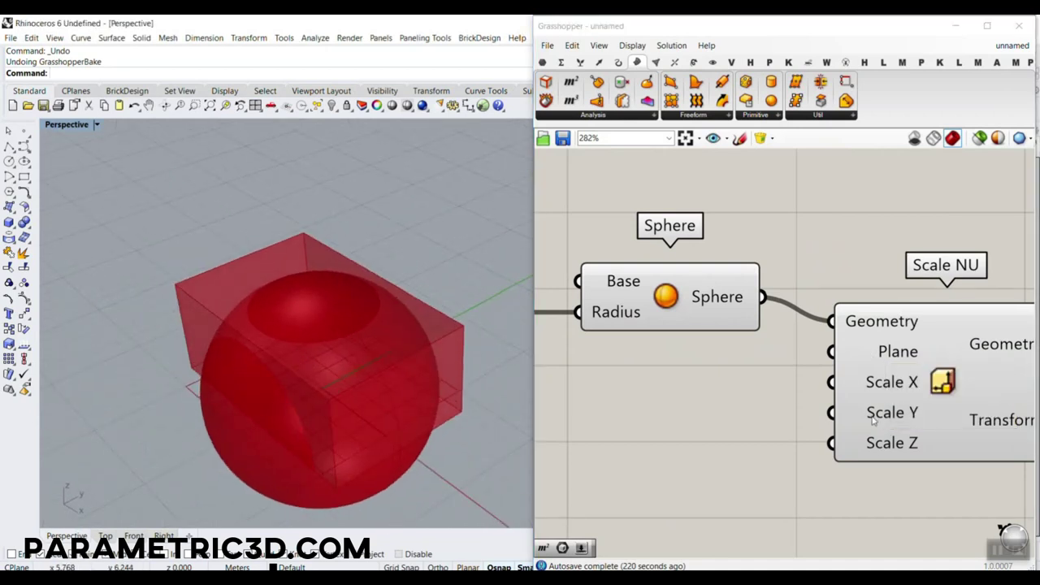
pyautogui.rightClick(676, 299)
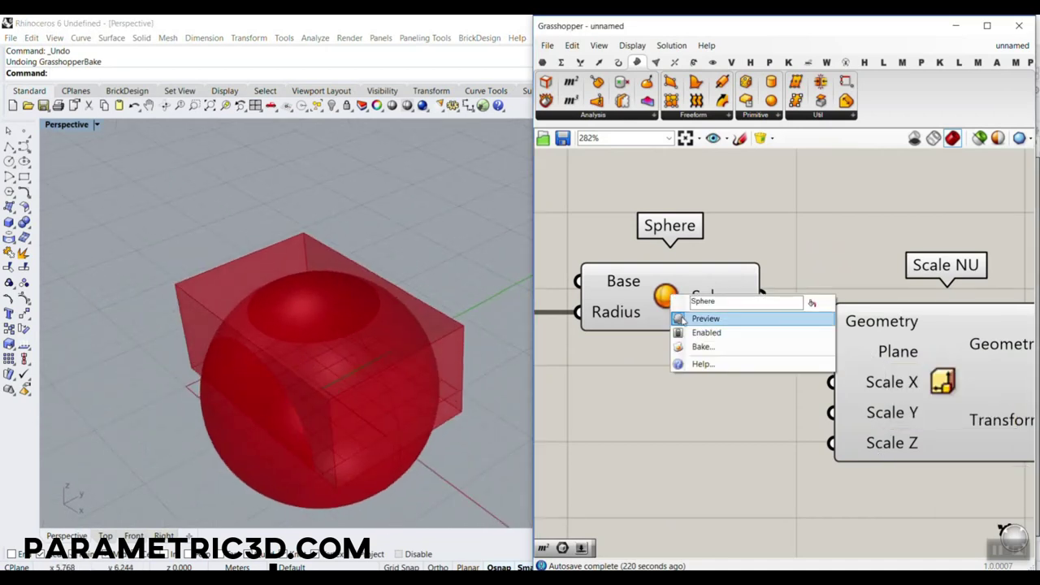
pyautogui.click(684, 319)
# - Create three number sliders starting at 0.2 and connect them to Scale X, Scale Y and Scale Z of Scale NU
pyautogui.doubleClick(638, 387)
pyautogui.write('2')
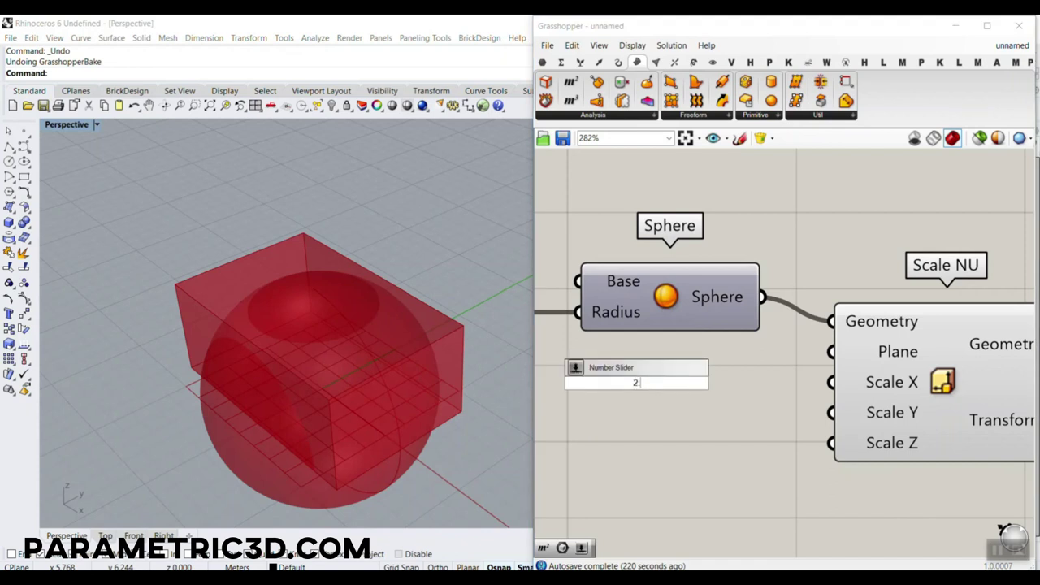
pyautogui.press('BackSpace')
pyautogui.write('0.2.22')
pyautogui.press('Return')
pyautogui.moveTo(716, 382); pyautogui.dragTo(711, 456)
pyautogui.hotkey('ctrl', 'v')
pyautogui.hotkey('ctrl', 'v')
pyautogui.moveTo(728, 388); pyautogui.dragTo(716, 422)
pyautogui.moveTo(779, 370); pyautogui.dragTo(830, 382)
pyautogui.moveTo(782, 419); pyautogui.dragTo(831, 443)
# - Set the sphere's scale factors to 1.2 for X, 0.9 for Y and 1.0 for Z
pyautogui.moveTo(610, 386); pyautogui.dragTo(729, 389)
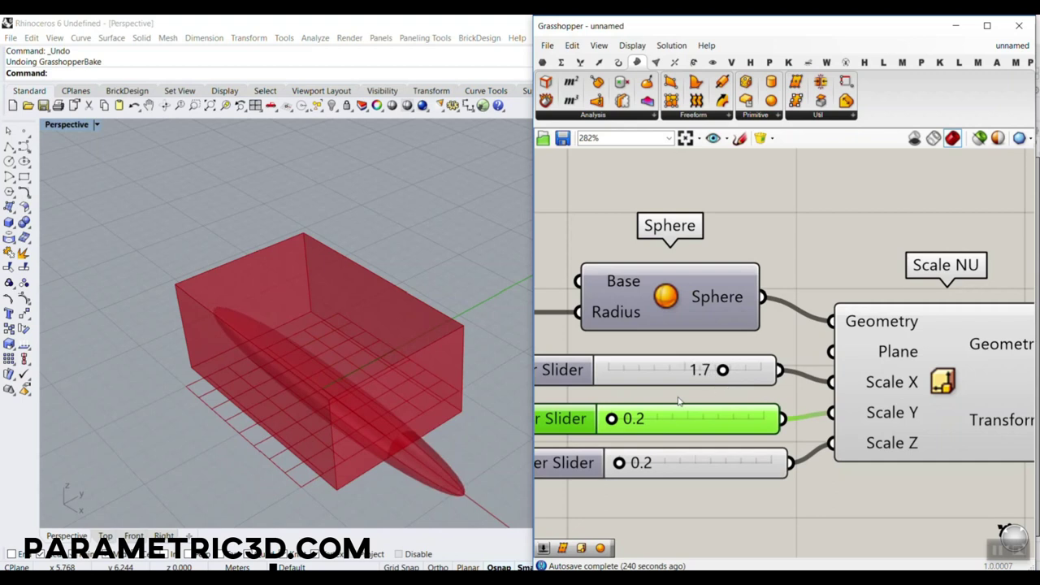
pyautogui.moveTo(617, 419); pyautogui.dragTo(685, 431)
pyautogui.moveTo(622, 464); pyautogui.dragTo(685, 463)
pyautogui.moveTo(333, 387); pyautogui.dragTo(287, 376, button='right')
pyautogui.moveTo(681, 419); pyautogui.dragTo(667, 418)
pyautogui.moveTo(321, 357); pyautogui.dragTo(264, 325, button='right')
pyautogui.moveTo(722, 371); pyautogui.dragTo(685, 371)
pyautogui.moveTo(374, 349); pyautogui.dragTo(422, 358, button='right')
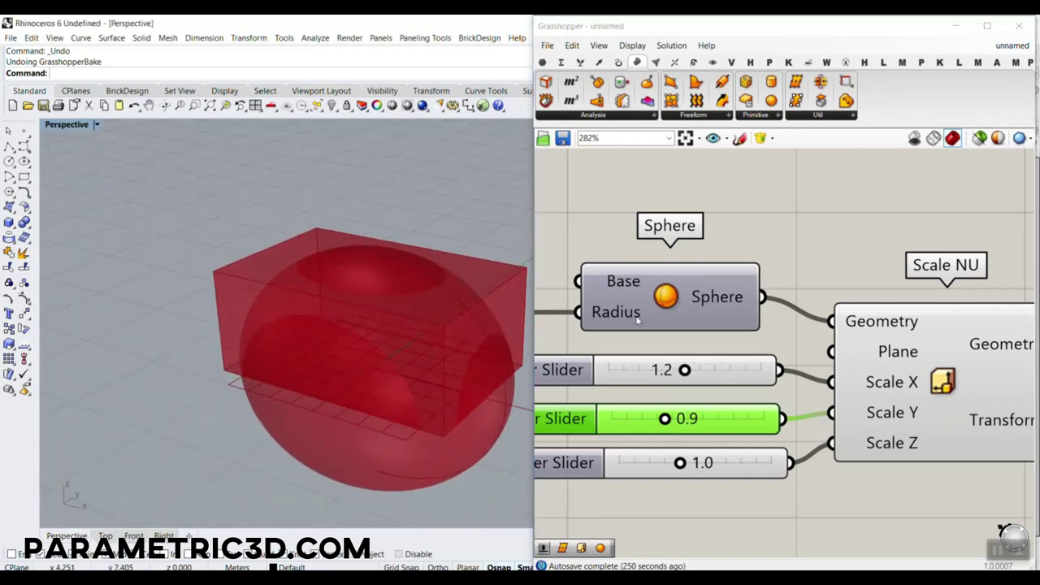
pyautogui.scroll(-3, 713, 289)
pyautogui.click(452, 524)
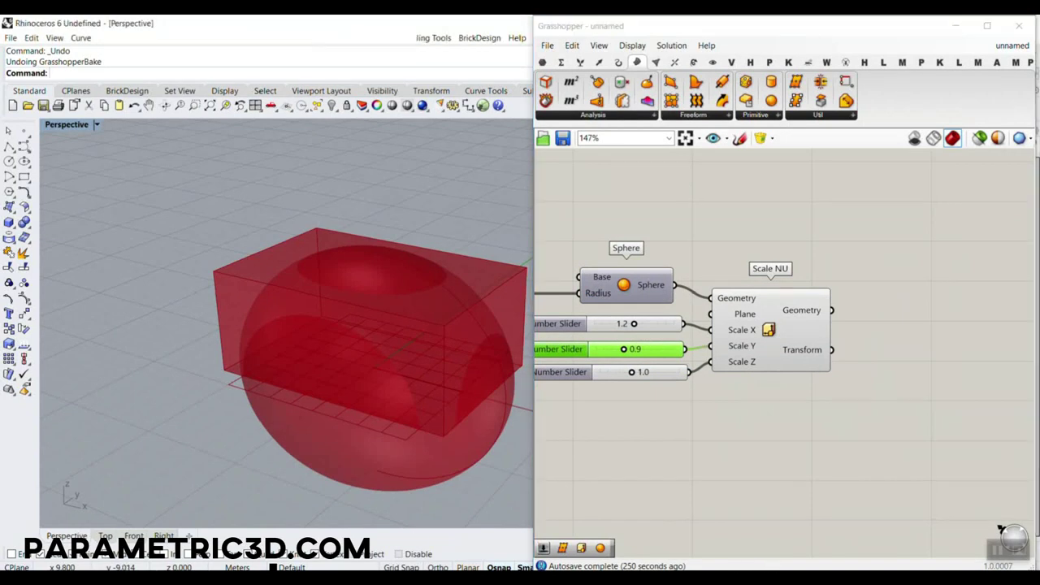
pyautogui.click(411, 520)
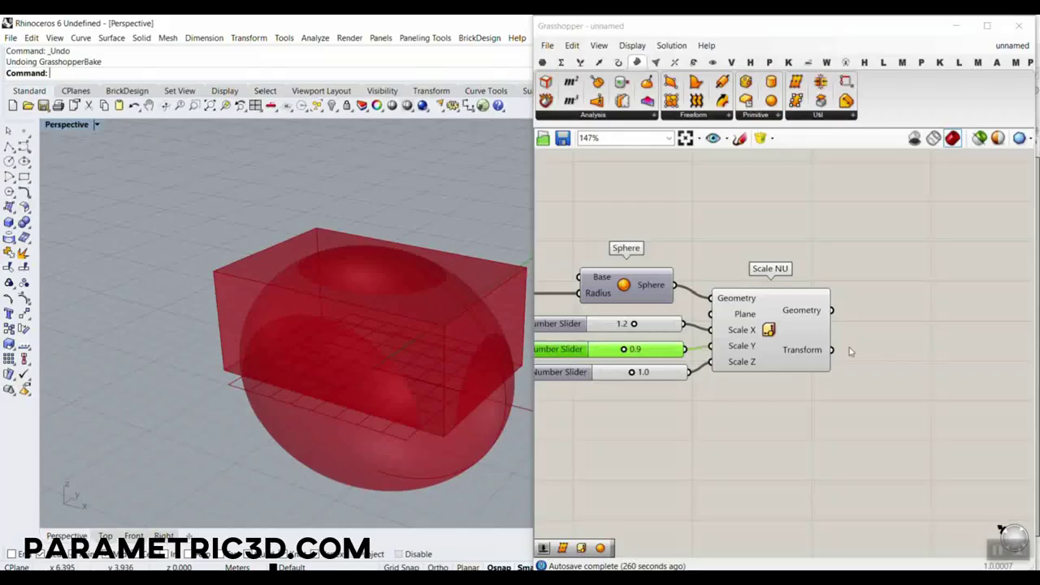
pyautogui.click(808, 345)
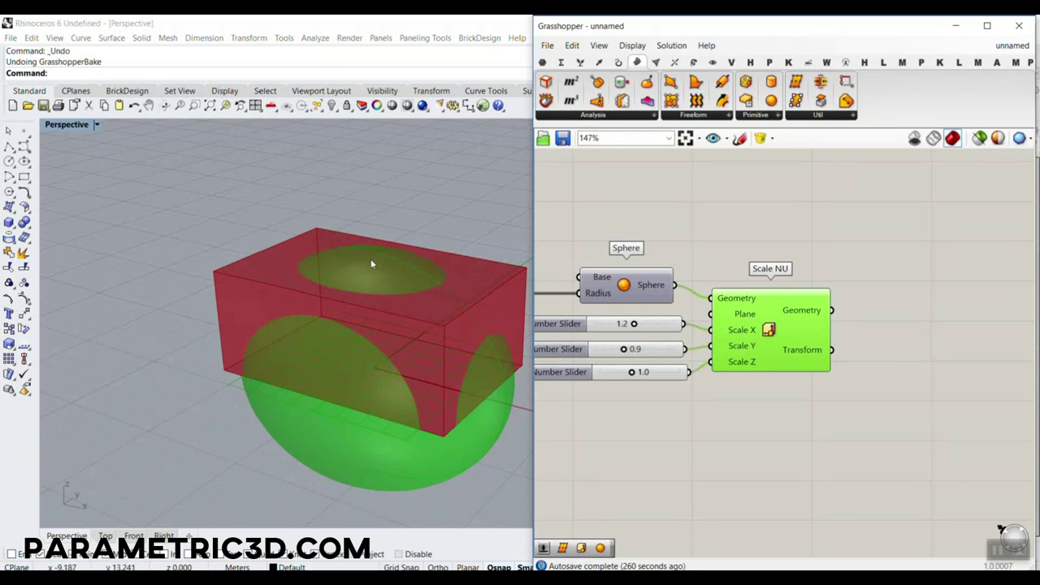
# - Move the Domain Box component so that it sits above the Scale NU component
pyautogui.scroll(3, 360, 232)
pyautogui.moveTo(747, 222); pyautogui.dragTo(856, 276, button='right')
pyautogui.scroll(-4, 856, 277)
pyautogui.scroll(3, 785, 236)
pyautogui.moveTo(788, 223); pyautogui.dragTo(929, 271)
pyautogui.moveTo(935, 300); pyautogui.dragTo(708, 264, button='right')
pyautogui.scroll(2, 707, 264)
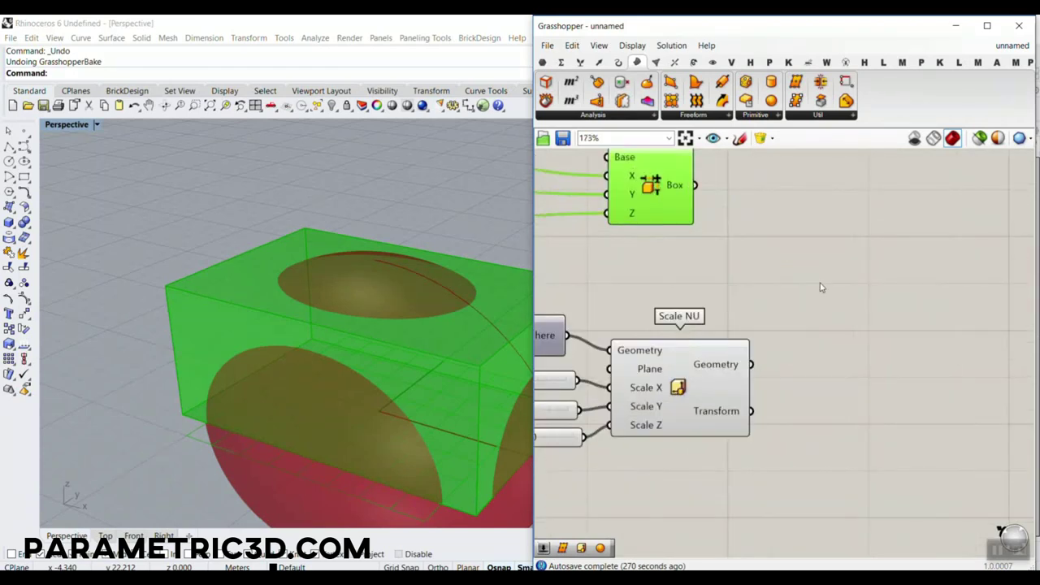
# - Place a Divide Surface component and connect the Scale NU Geometry output to its Surface input
pyautogui.doubleClick(825, 315)
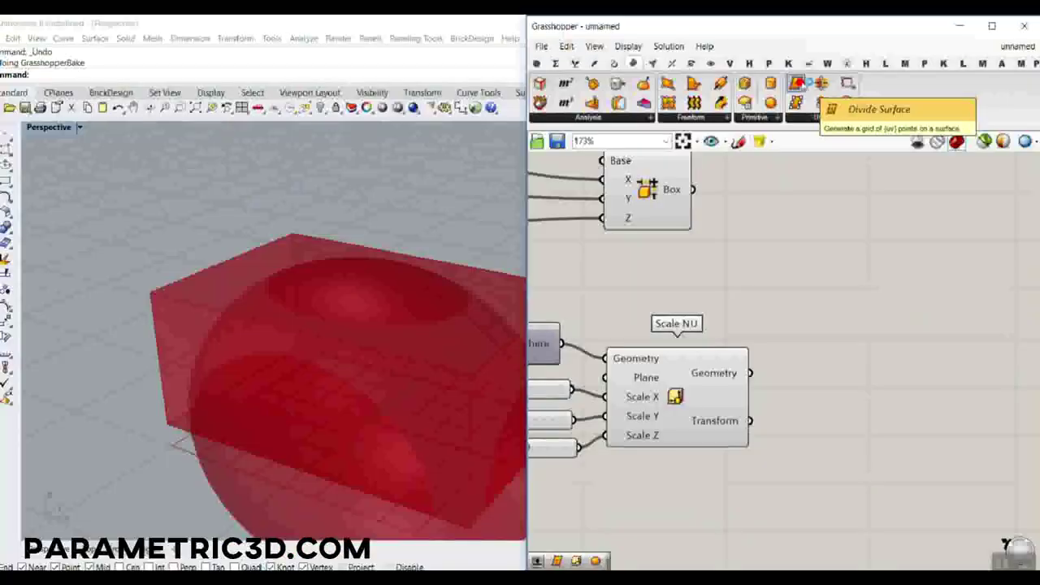
pyautogui.moveTo(797, 82); pyautogui.dragTo(897, 417)
pyautogui.scroll(2, 823, 366)
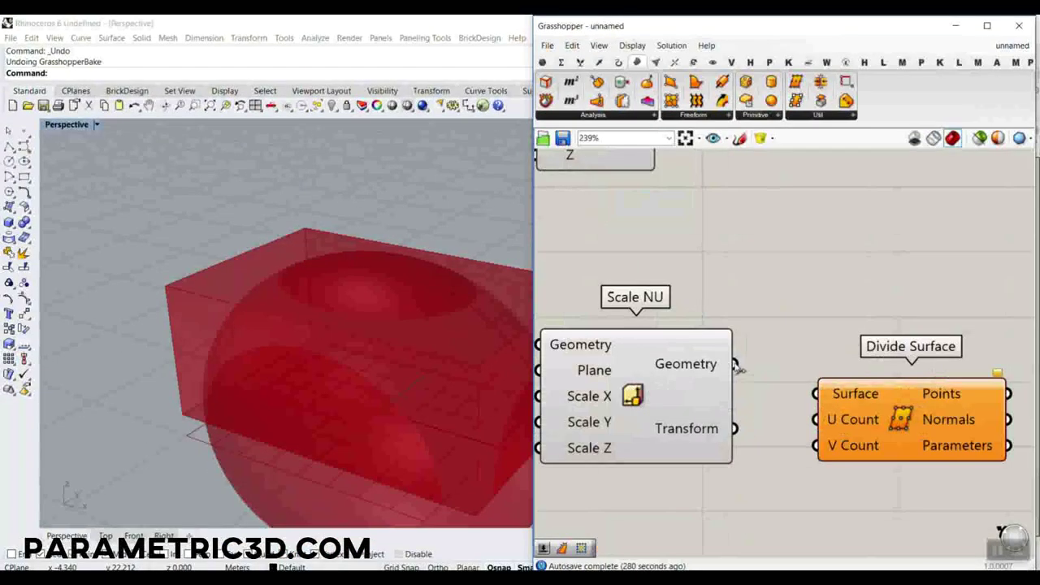
pyautogui.moveTo(732, 373); pyautogui.dragTo(817, 403)
pyautogui.moveTo(815, 394); pyautogui.dragTo(814, 263, button='right')
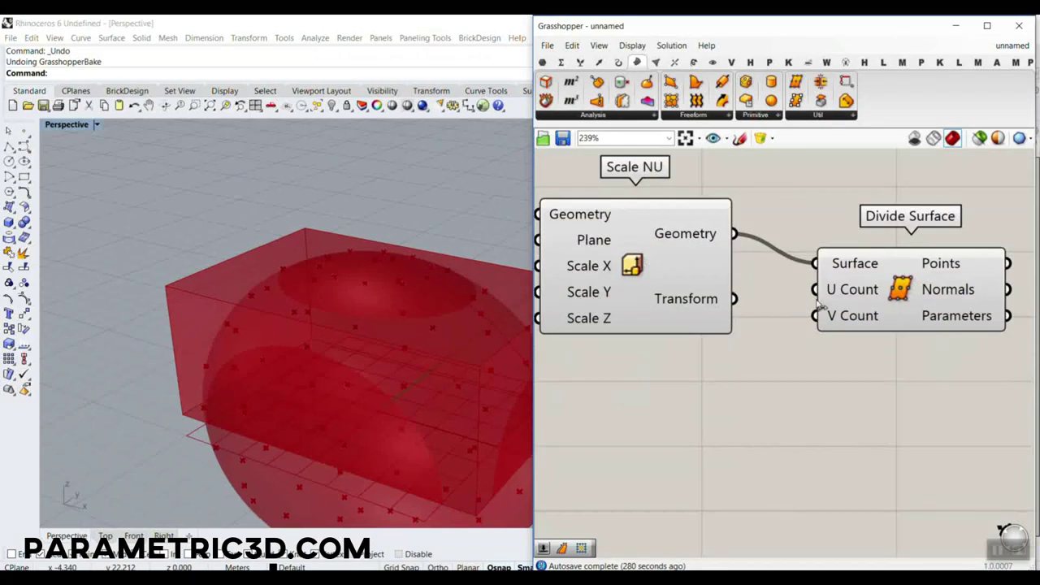
# - Create two number sliders with the value 25 and connect them to Divide Surface's U Count and V Count
pyautogui.moveTo(819, 306); pyautogui.dragTo(854, 403)
pyautogui.doubleClick(665, 435)
pyautogui.write('25')
pyautogui.press('Return')
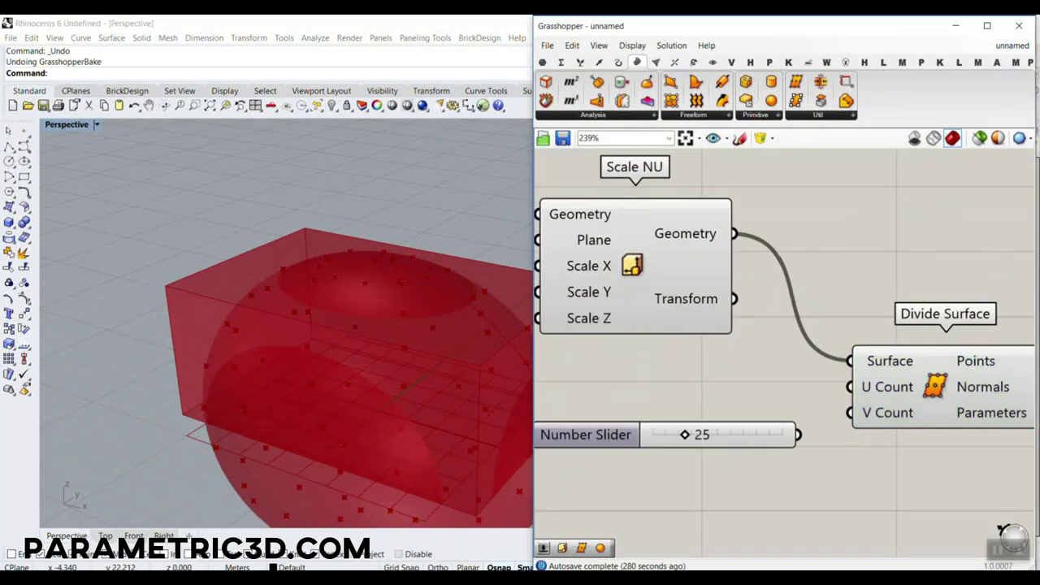
pyautogui.moveTo(736, 429)
pyautogui.mouseDown()
pyautogui.moveTo(733, 390)
pyautogui.moveTo(738, 429)
pyautogui.mouseUp()
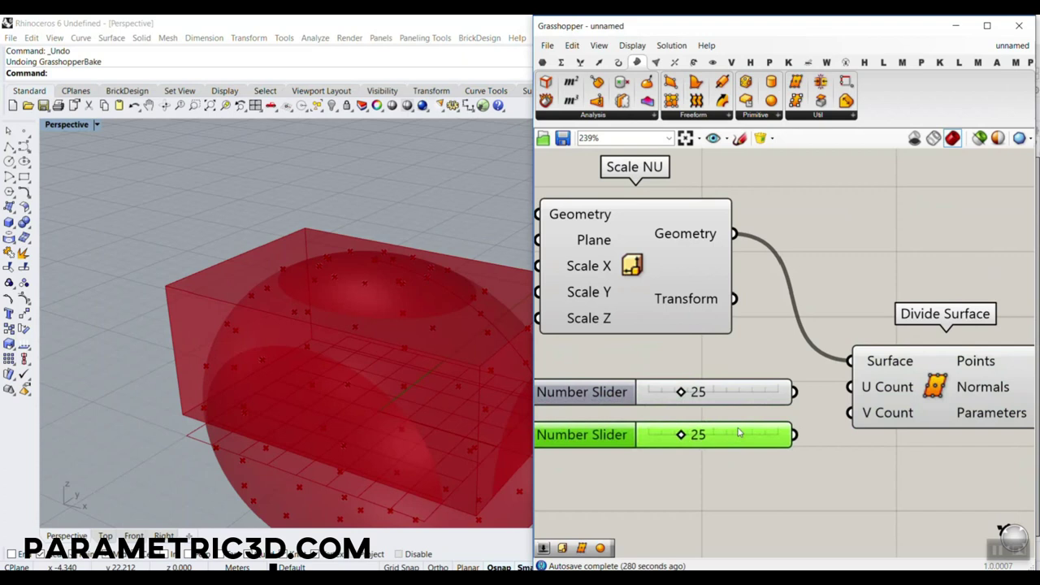
pyautogui.moveTo(822, 392); pyautogui.dragTo(849, 388)
pyautogui.moveTo(845, 431); pyautogui.dragTo(847, 431)
# - Set the Divide Surface U Count to 31 and V Count to 21, and review the points on the sphere
pyautogui.moveTo(682, 391); pyautogui.dragTo(692, 394)
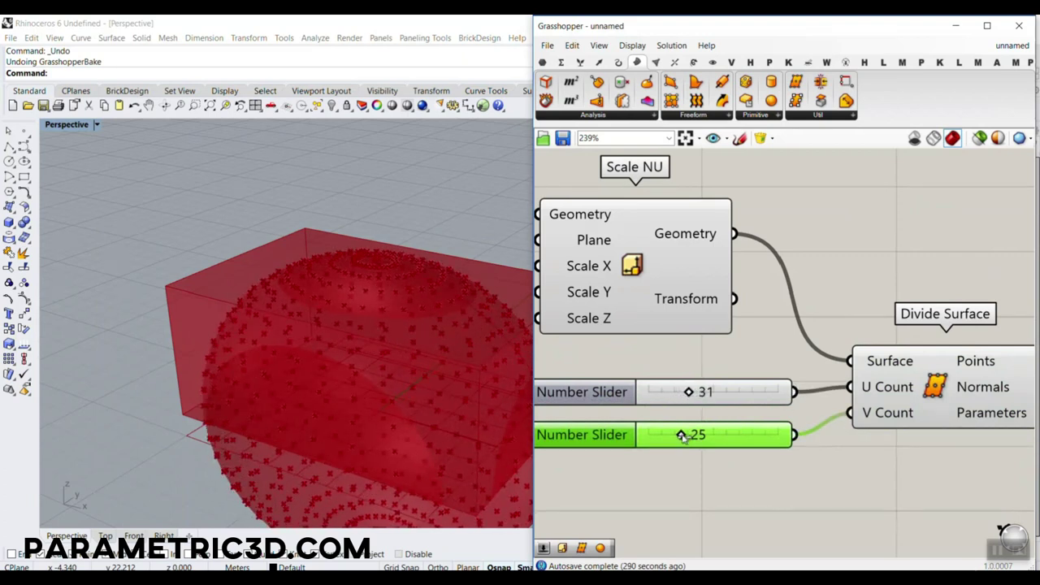
pyautogui.moveTo(683, 436)
pyautogui.mouseDown()
pyautogui.moveTo(697, 436)
pyautogui.moveTo(667, 436)
pyautogui.moveTo(677, 437)
pyautogui.mouseUp()
pyautogui.moveTo(382, 319); pyautogui.dragTo(312, 341, button='right')
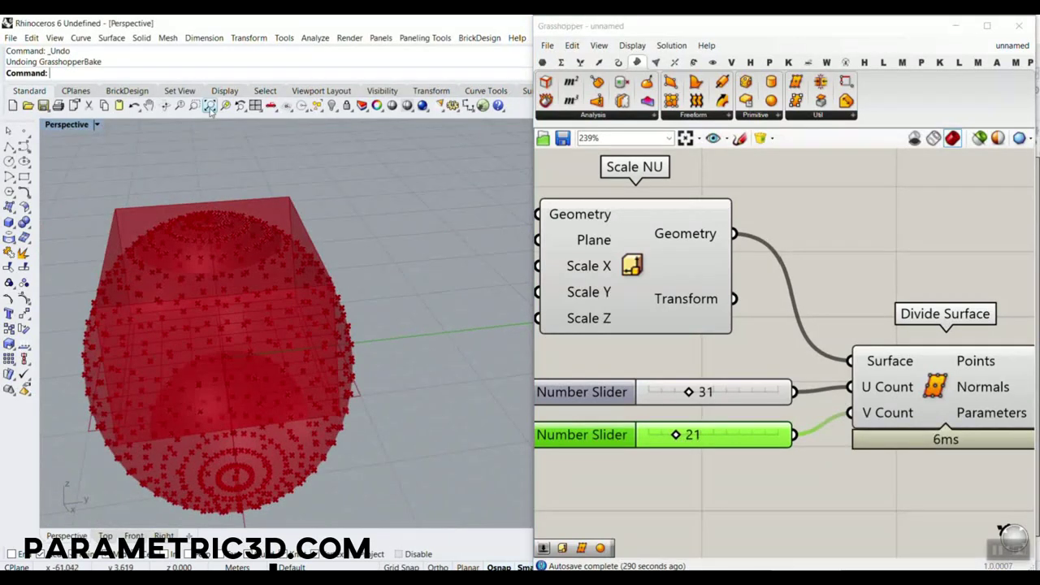
pyautogui.click(210, 106)
pyautogui.scroll(5, 424, 284)
pyautogui.scroll(-3, 390, 298)
pyautogui.scroll(-2, 730, 277)
pyautogui.click(744, 282)
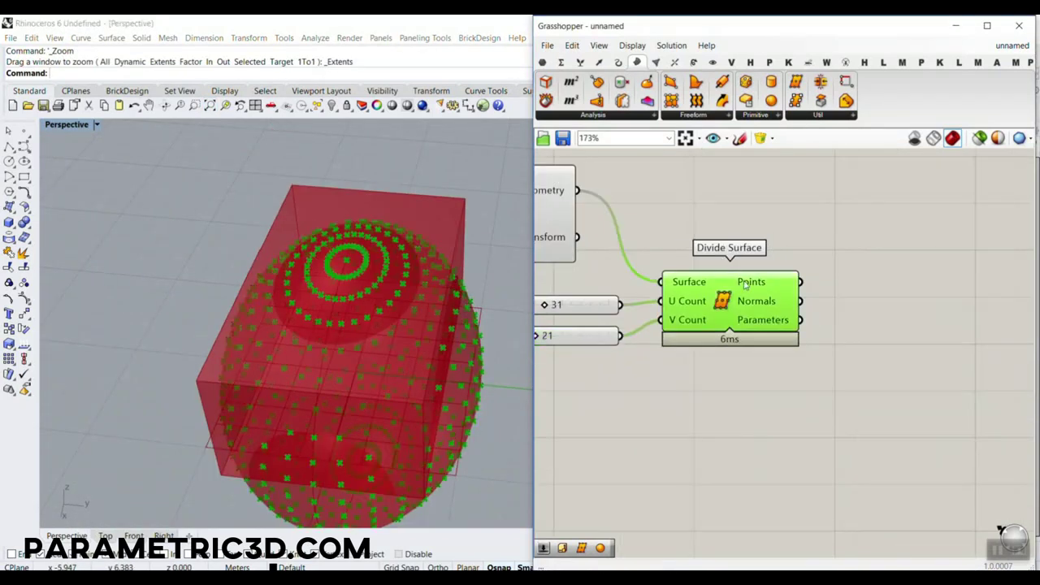
# - Move the Domain Box component above the Divide Surface component
pyautogui.scroll(-3, 756, 291)
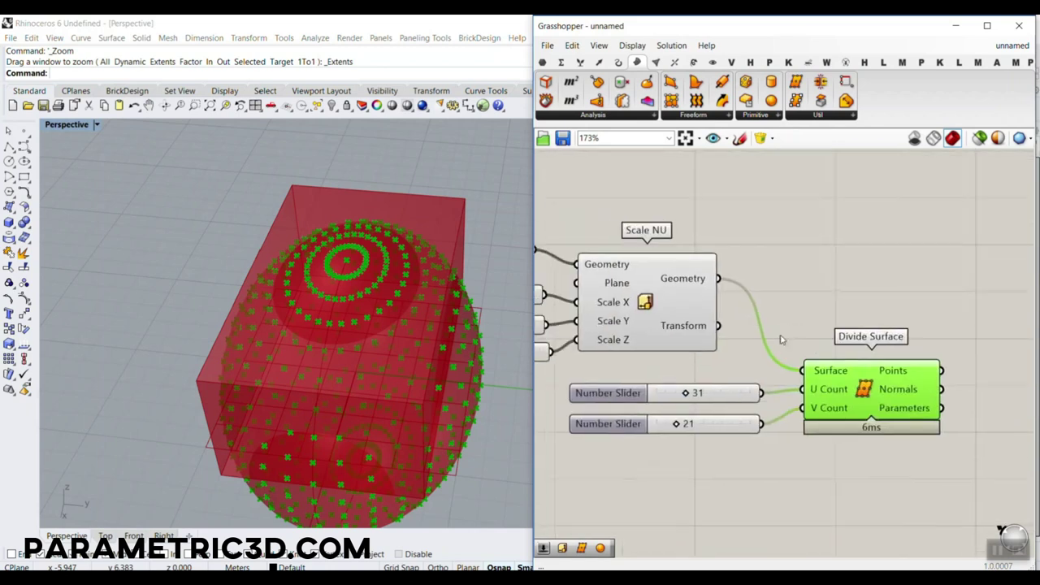
pyautogui.moveTo(678, 207); pyautogui.dragTo(844, 231)
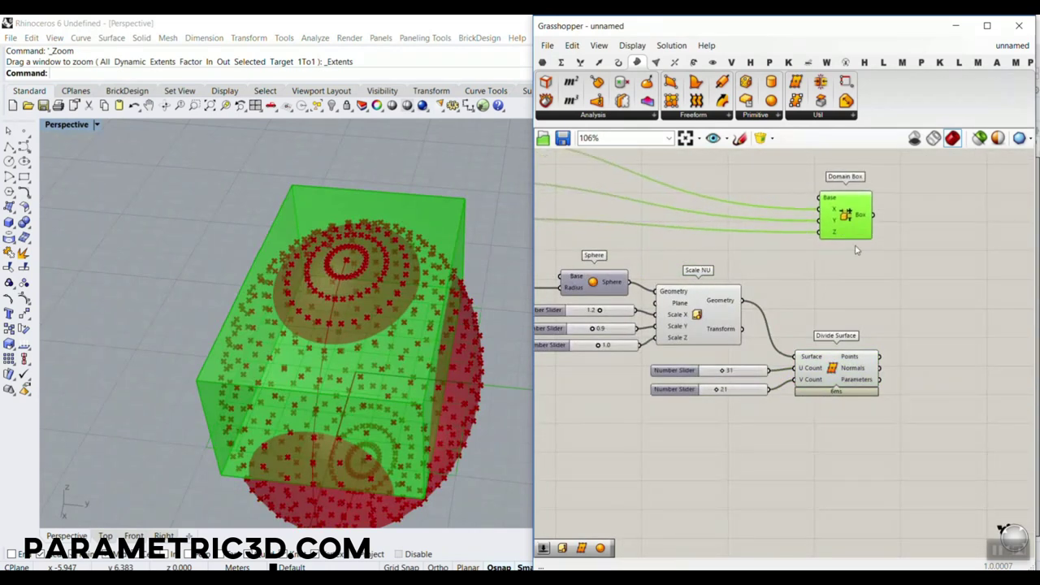
pyautogui.moveTo(890, 347); pyautogui.dragTo(704, 353, button='right')
pyautogui.scroll(3, 704, 353)
pyautogui.click(706, 317)
pyautogui.moveTo(646, 374)
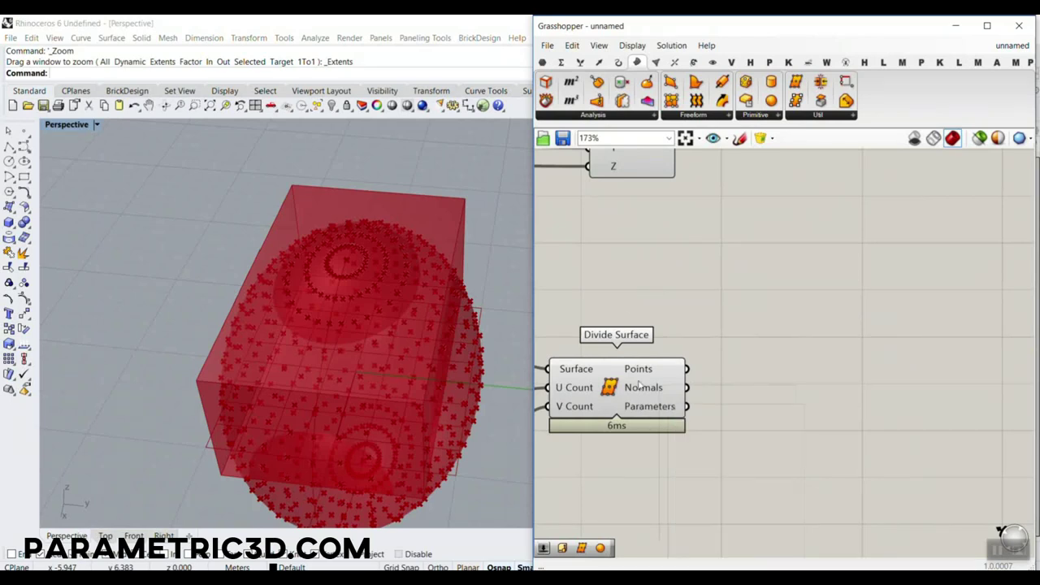
pyautogui.scroll(5, 274, 295)
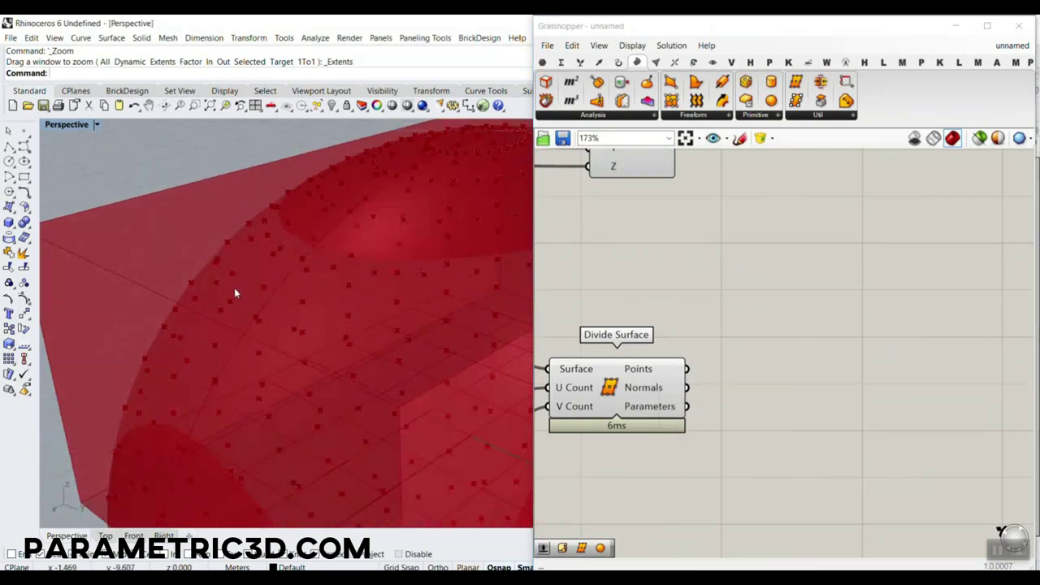
pyautogui.hotkey('ctrl', '2')
pyautogui.moveTo(233, 271); pyautogui.dragTo(172, 246)
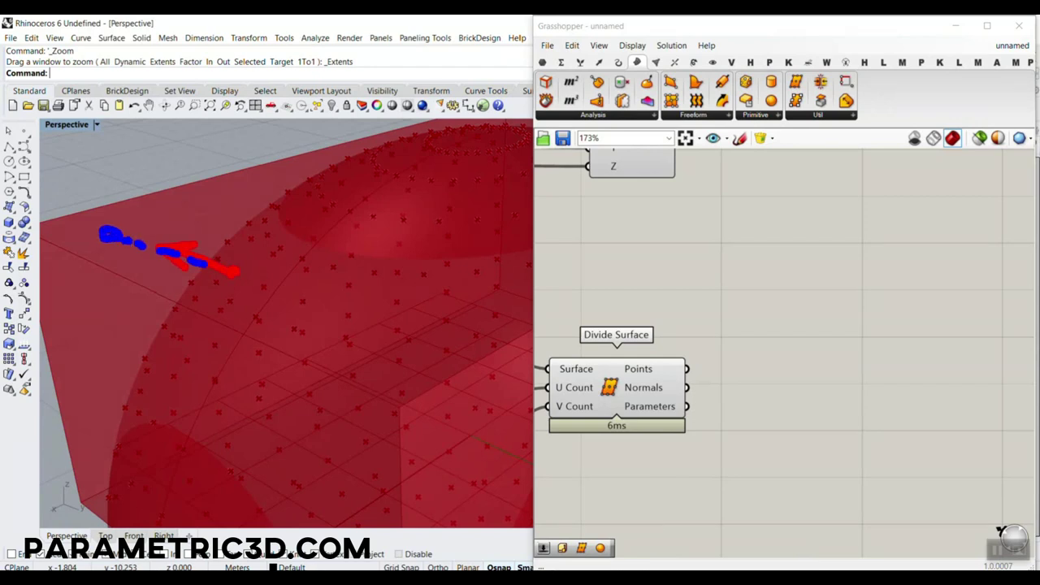
pyautogui.moveTo(202, 264); pyautogui.dragTo(231, 268)
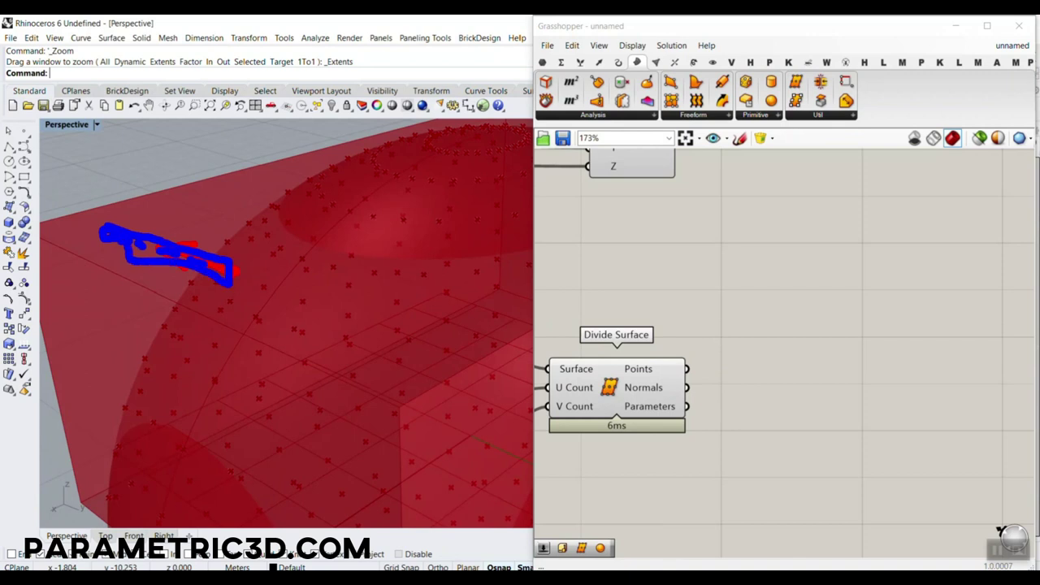
pyautogui.press('Escape')
# - Place a Project Point component and connect the divided surface's points and normals as Point and Direction, with the Domain Box as Geometry
pyautogui.doubleClick(792, 302)
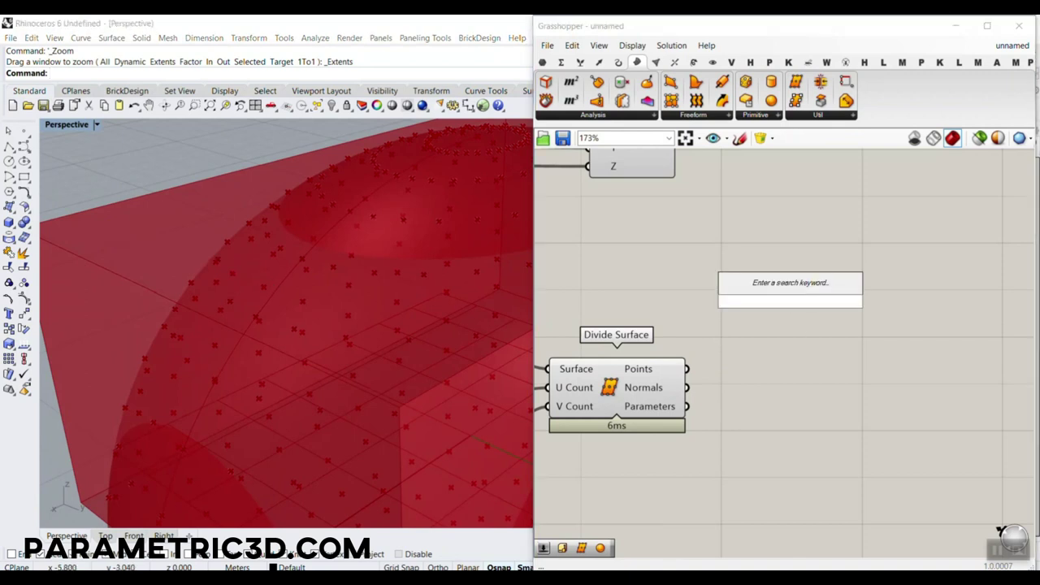
pyautogui.write('pro')
pyautogui.click(757, 233)
pyautogui.moveTo(727, 309); pyautogui.dragTo(814, 217)
pyautogui.moveTo(735, 213); pyautogui.dragTo(741, 316, button='right')
pyautogui.moveTo(718, 293); pyautogui.dragTo(797, 340)
pyautogui.click(641, 315)
# - Turn off the Divide Surface preview and inspect the points projected onto the box
pyautogui.scroll(-2, 656, 317)
pyautogui.moveTo(660, 318); pyautogui.dragTo(766, 315, button='right')
pyautogui.rightClick(729, 438)
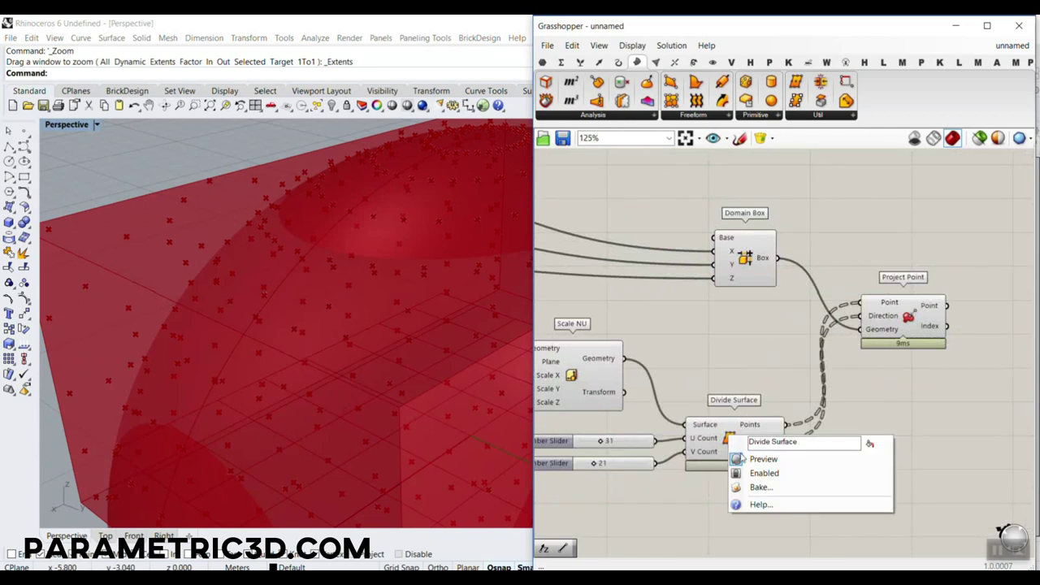
pyautogui.click(741, 461)
pyautogui.moveTo(383, 344)
pyautogui.mouseDown(button='right')
pyautogui.moveTo(366, 321)
pyautogui.moveTo(310, 297)
pyautogui.moveTo(232, 309)
pyautogui.moveTo(371, 365)
pyautogui.moveTo(376, 349)
pyautogui.mouseUp(button='right')
pyautogui.scroll(-4, 364, 319)
pyautogui.moveTo(864, 286); pyautogui.dragTo(723, 300, button='right')
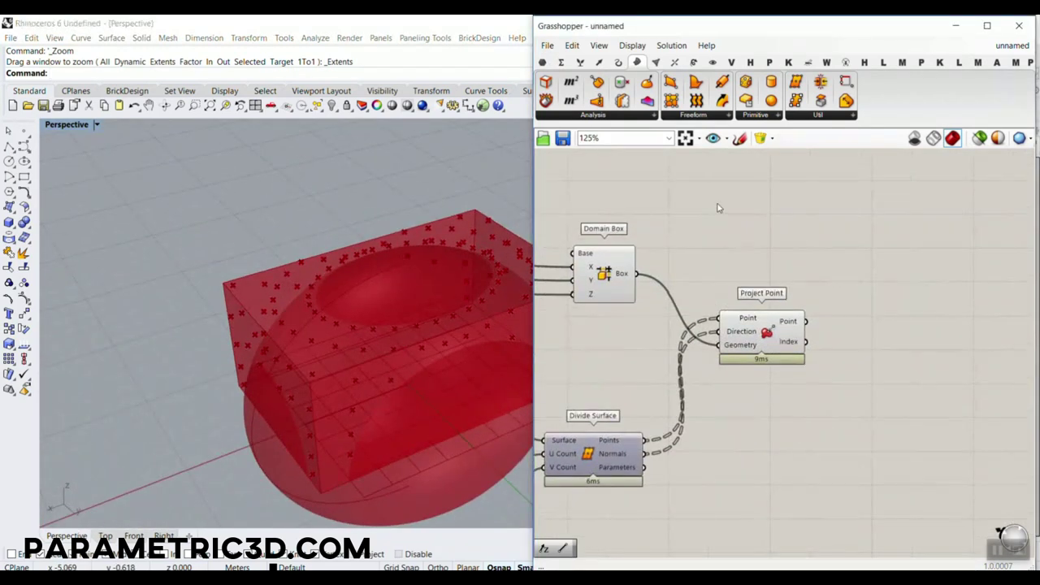
# - Add a Line component with the divided surface points as Start Point and the projected points as End Point, and inspect the lines
pyautogui.click(618, 61)
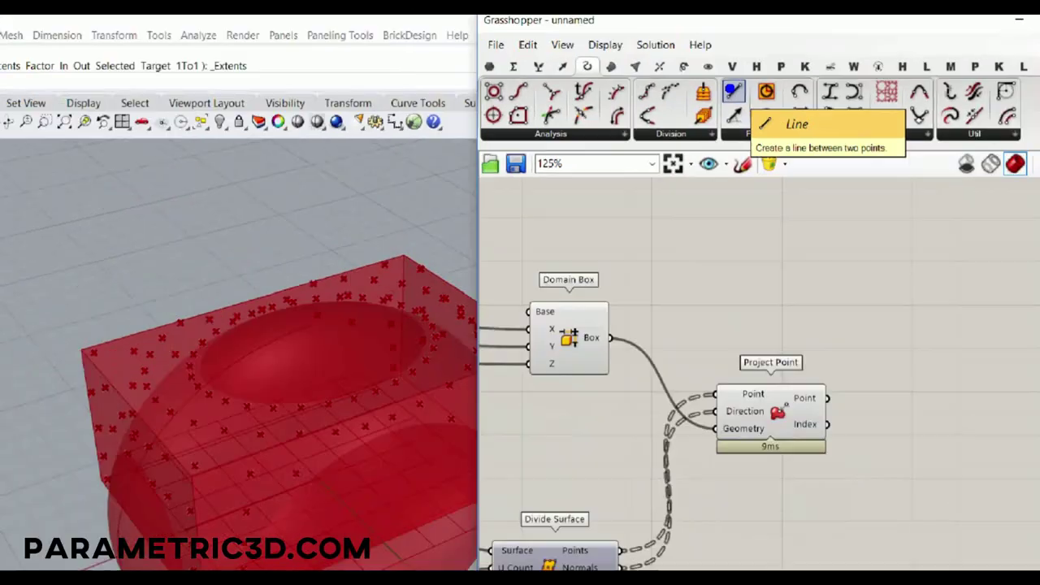
pyautogui.click(735, 92)
pyautogui.click(746, 335)
pyautogui.scroll(1, 586, 336)
pyautogui.moveTo(753, 285); pyautogui.dragTo(817, 492)
pyautogui.moveTo(701, 451); pyautogui.dragTo(671, 361, button='right')
pyautogui.moveTo(756, 393); pyautogui.dragTo(873, 196)
pyautogui.moveTo(935, 187); pyautogui.dragTo(939, 247)
pyautogui.moveTo(508, 363); pyautogui.dragTo(333, 281, button='right')
pyautogui.scroll(-4, 860, 349)
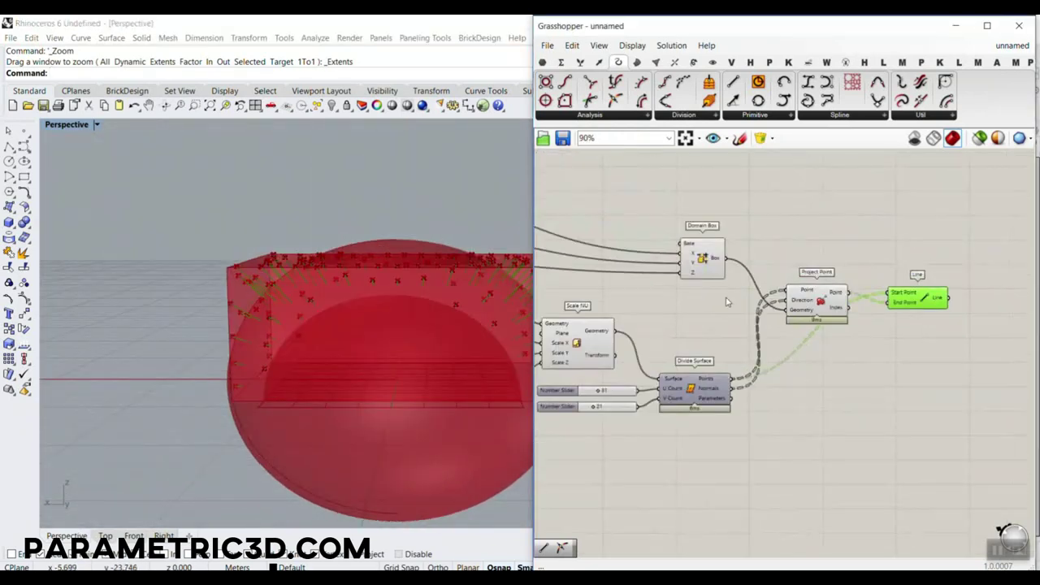
# - Turn off the previews of the Scale NU and Project Point components so only the box and lines are displayed
pyautogui.rightClick(576, 343)
pyautogui.click(602, 361)
pyautogui.moveTo(407, 374); pyautogui.dragTo(371, 395, button='right')
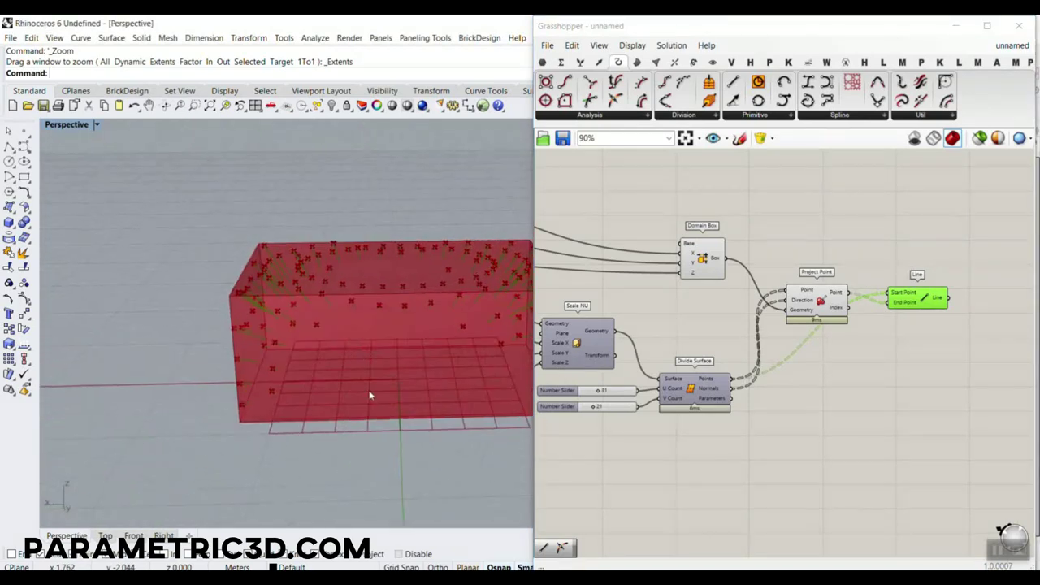
pyautogui.scroll(4, 736, 294)
pyautogui.rightClick(813, 285)
pyautogui.click(853, 305)
pyautogui.moveTo(373, 325); pyautogui.dragTo(413, 311, button='right')
pyautogui.scroll(-4, 787, 360)
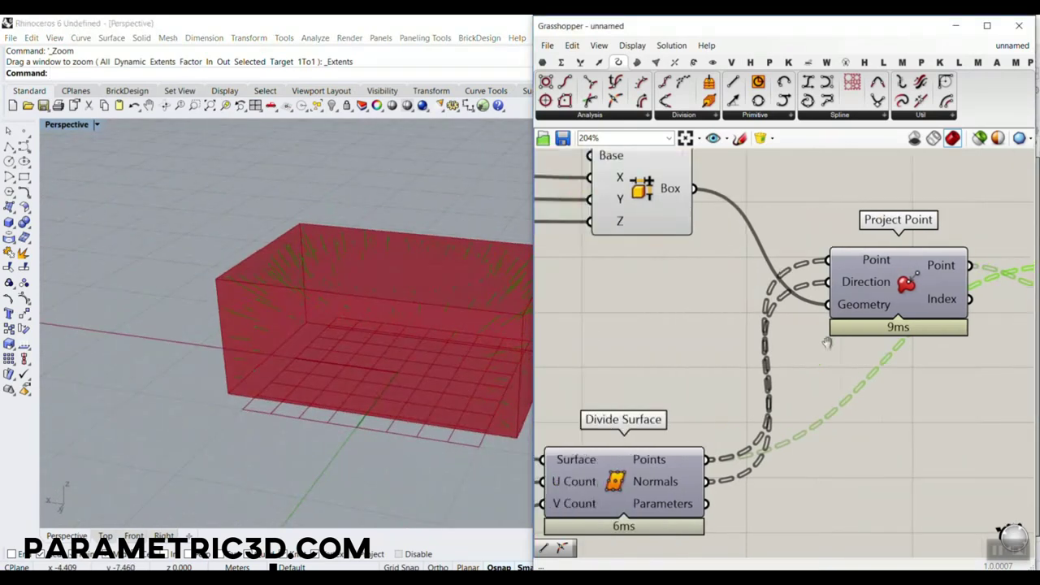
# - Set the Scale Y factor to 0.9, the Divide Surface U Count to 37 and V Count to 28, and inspect the lines inside the box
pyautogui.scroll(6, 600, 329)
pyautogui.moveTo(584, 317)
pyautogui.mouseDown()
pyautogui.moveTo(567, 317)
pyautogui.moveTo(619, 317)
pyautogui.moveTo(582, 320)
pyautogui.mouseUp()
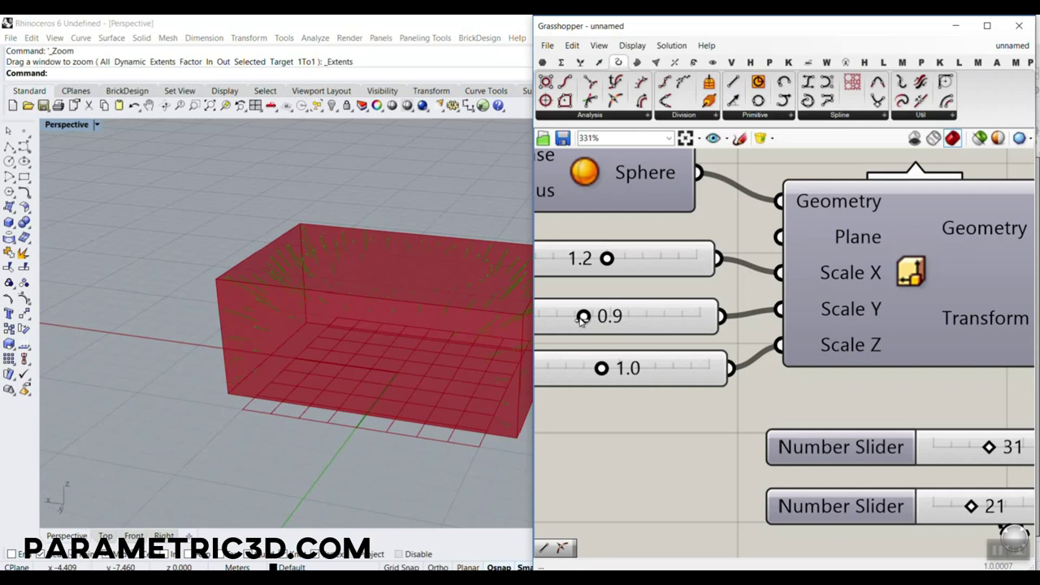
pyautogui.moveTo(792, 398); pyautogui.dragTo(676, 322, button='right')
pyautogui.scroll(-4, 677, 322)
pyautogui.scroll(4, 740, 338)
pyautogui.moveTo(811, 348)
pyautogui.mouseDown()
pyautogui.moveTo(836, 347)
pyautogui.moveTo(807, 348)
pyautogui.mouseUp()
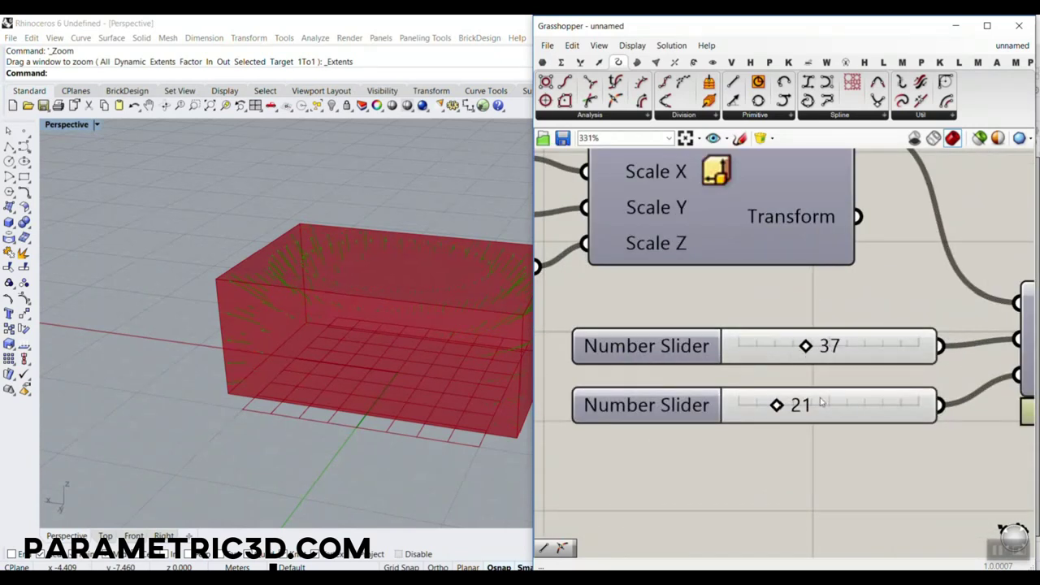
pyautogui.moveTo(778, 408)
pyautogui.mouseDown()
pyautogui.moveTo(811, 409)
pyautogui.moveTo(799, 409)
pyautogui.mouseUp()
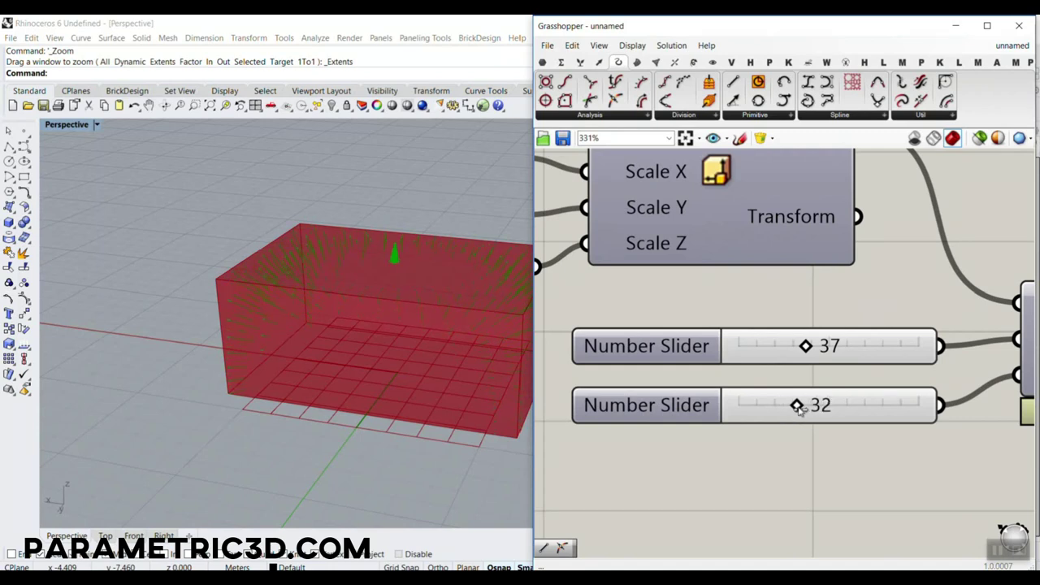
pyautogui.scroll(10, 374, 329)
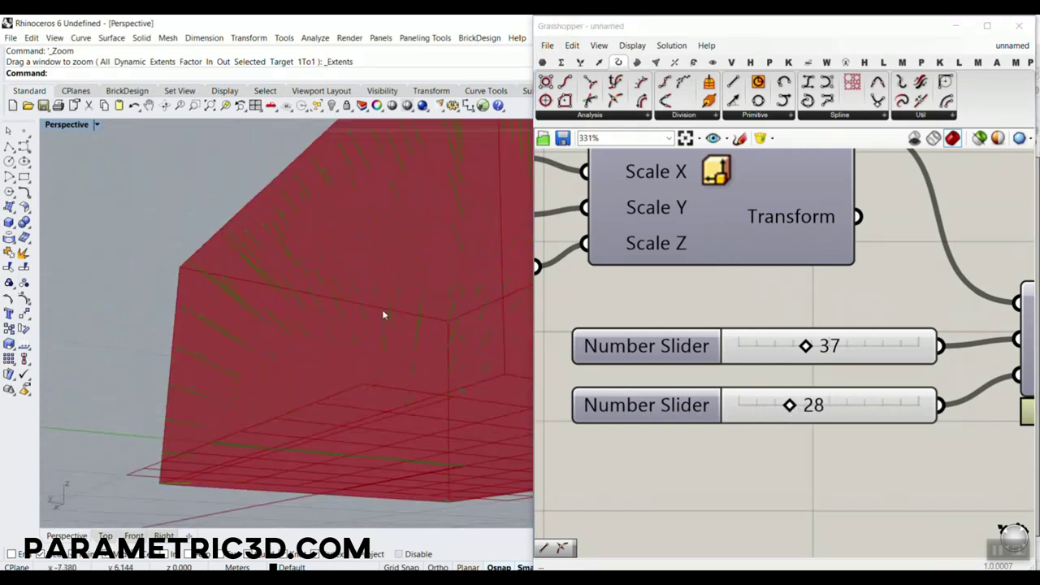
pyautogui.scroll(-10, 272, 345)
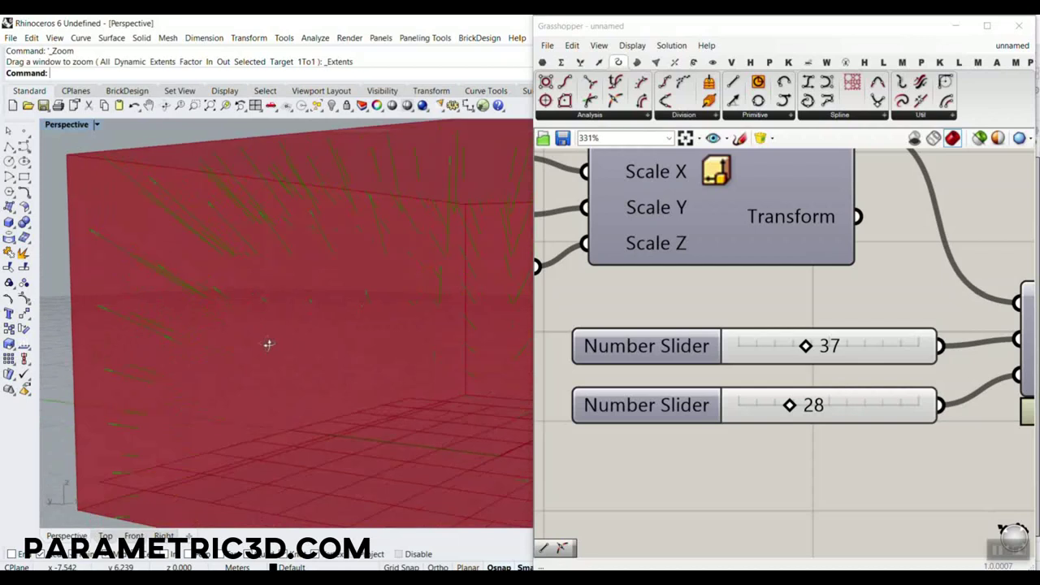
pyautogui.scroll(8, 342, 329)
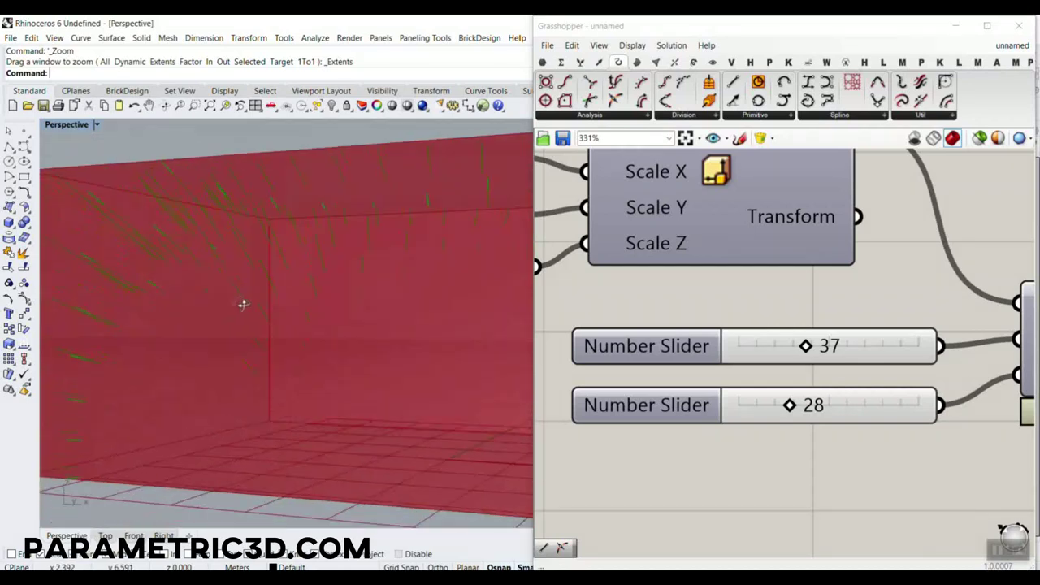
pyautogui.scroll(-3, 772, 317)
pyautogui.scroll(-6, 772, 317)
pyautogui.scroll(5, 873, 304)
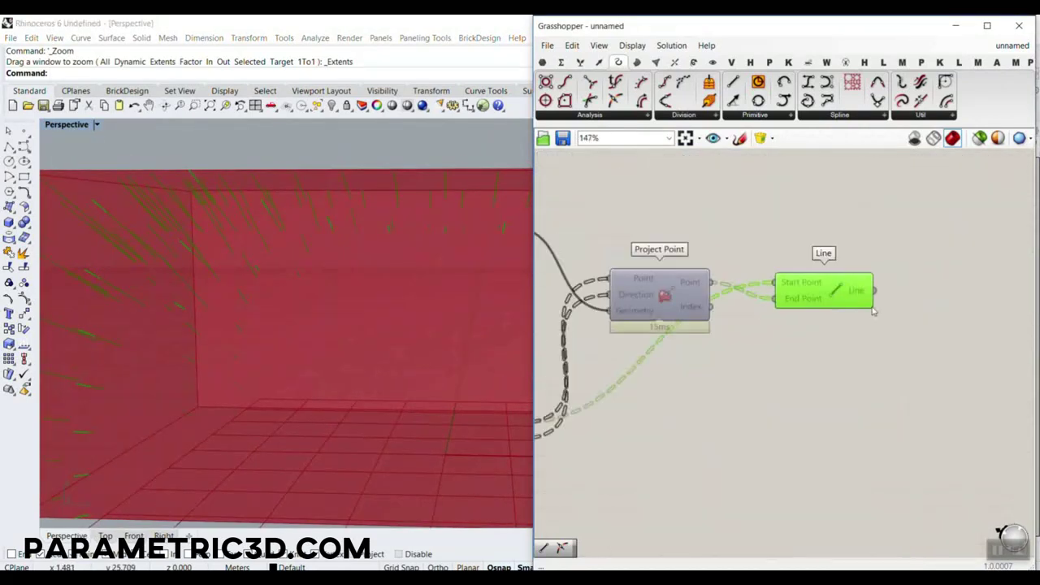
# - Place a Perp Frame component next to the Line component
pyautogui.doubleClick(803, 333)
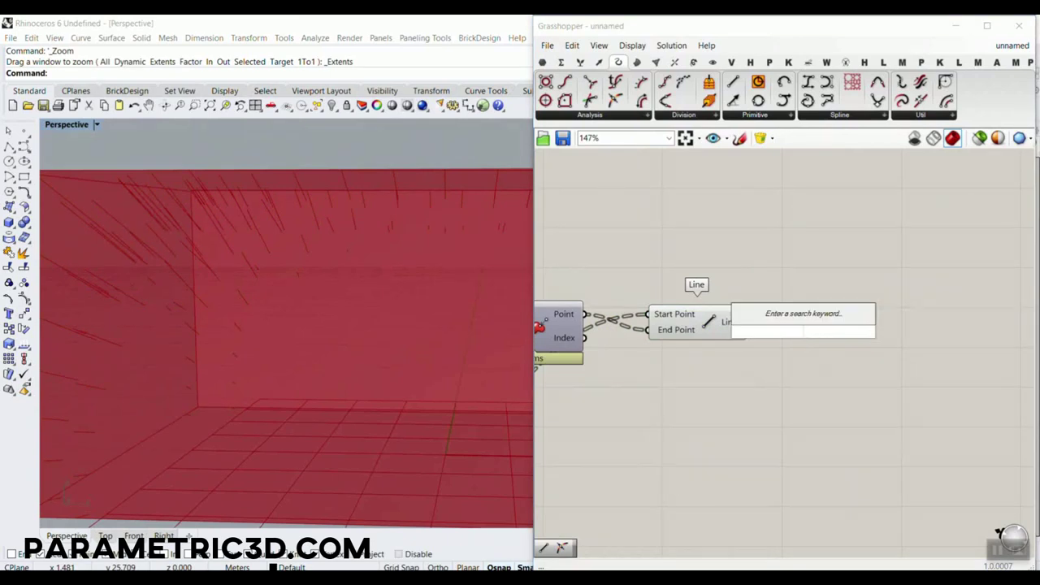
pyautogui.write('per')
pyautogui.click(816, 300)
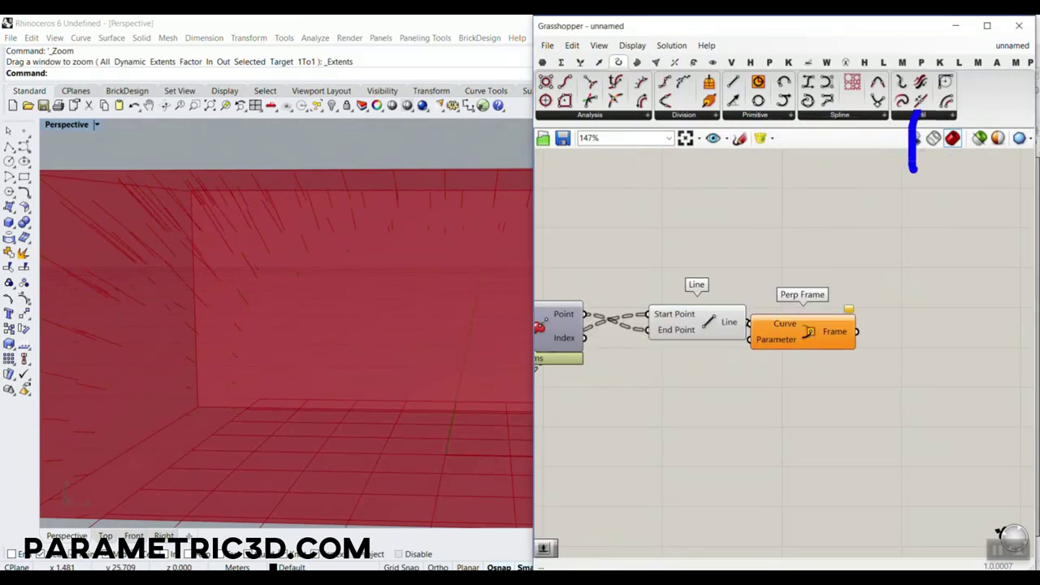
pyautogui.moveTo(917, 114); pyautogui.dragTo(990, 45)
pyautogui.scroll(2, 787, 325)
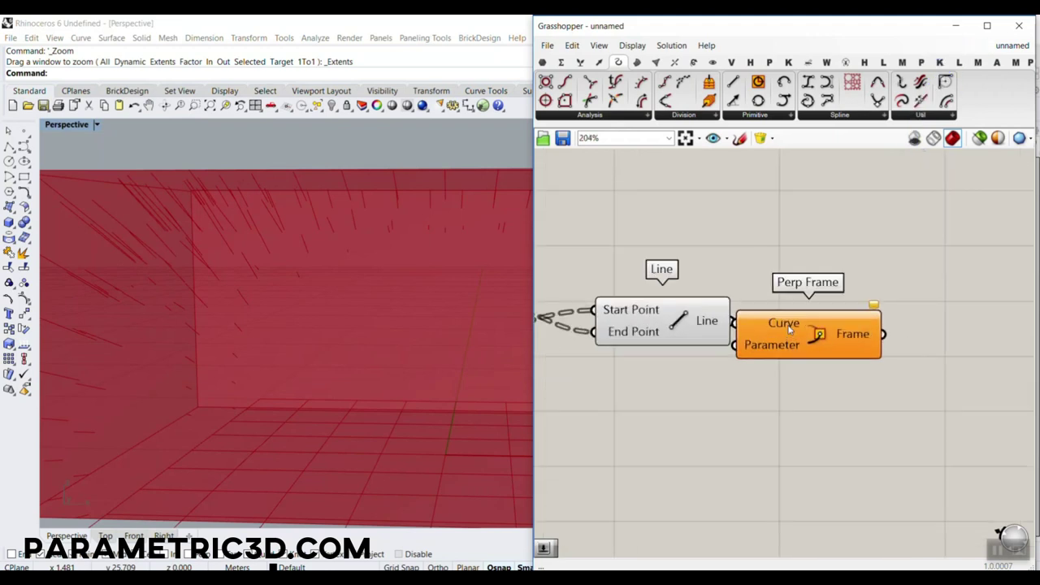
# - Connect the lines to the Perp Frame's Curve input, reparameterize that input, and move the component away from Line
pyautogui.moveTo(788, 326); pyautogui.dragTo(806, 349)
pyautogui.scroll(2, 741, 324)
pyautogui.moveTo(729, 320); pyautogui.dragTo(748, 338)
pyautogui.rightClick(811, 355)
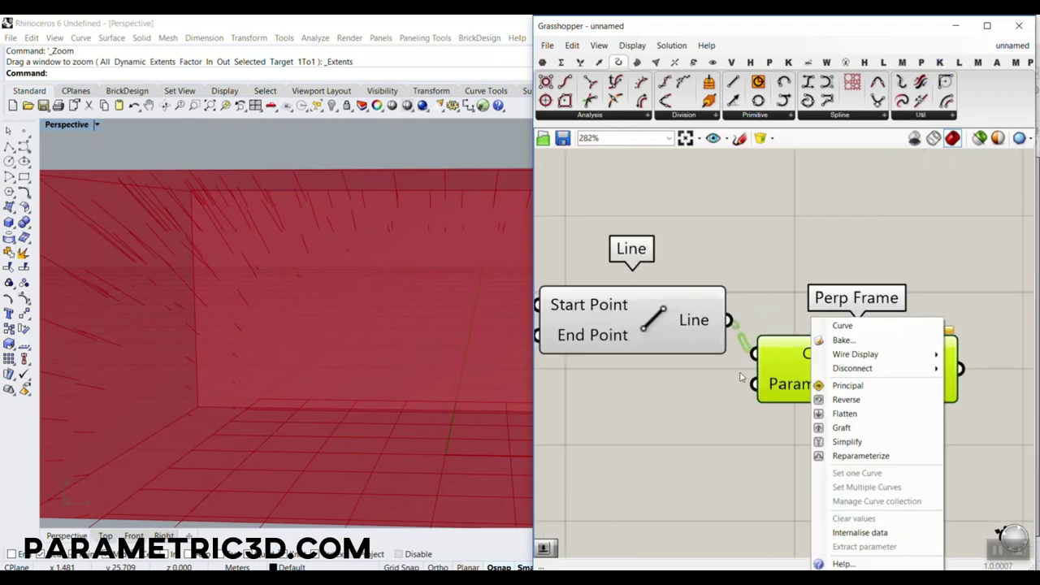
pyautogui.click(849, 455)
pyautogui.moveTo(796, 374); pyautogui.dragTo(883, 395)
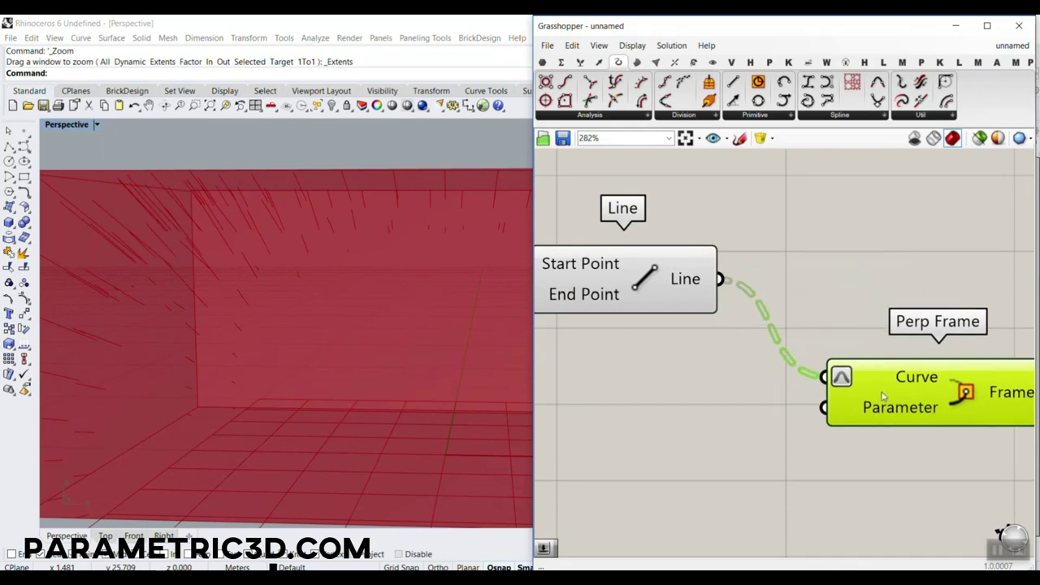
# - Create a number slider ranging from 0 to 1, connect it to the Perp Frame's Parameter input, and check the resulting frames
pyautogui.doubleClick(655, 416)
pyautogui.write('0..1')
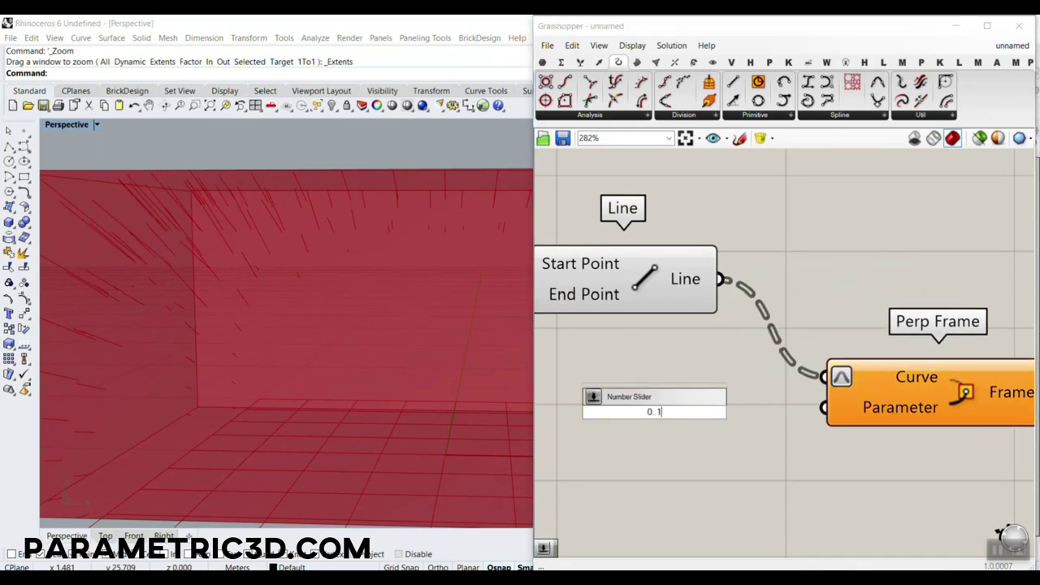
pyautogui.press('Return')
pyautogui.moveTo(738, 404); pyautogui.dragTo(712, 408)
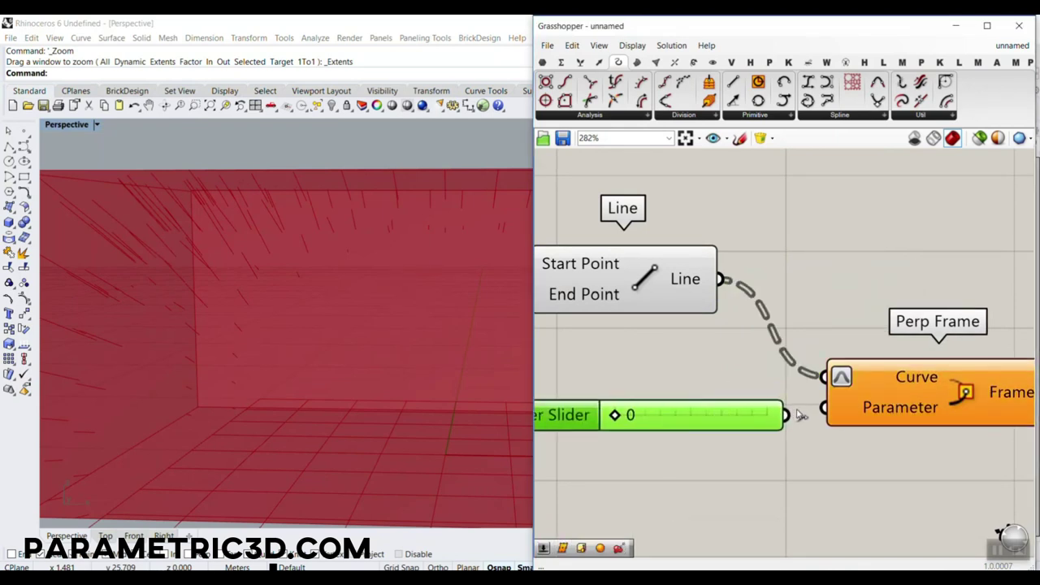
pyautogui.moveTo(792, 415); pyautogui.dragTo(826, 408)
pyautogui.click(883, 393)
pyautogui.scroll(-6, 360, 313)
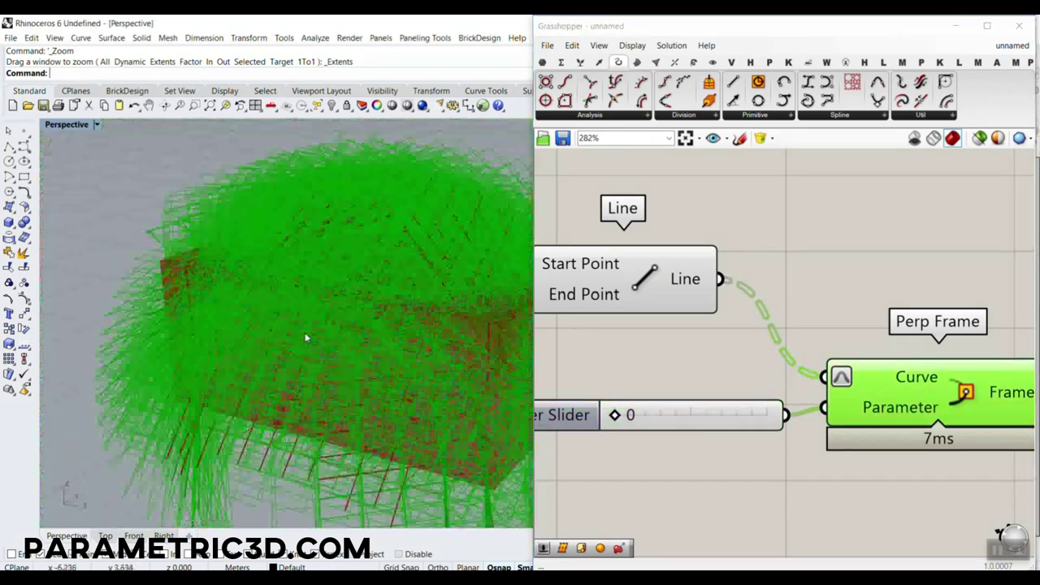
# - Set the preview plane size to 1 and zoom in on the frames
pyautogui.click(632, 45)
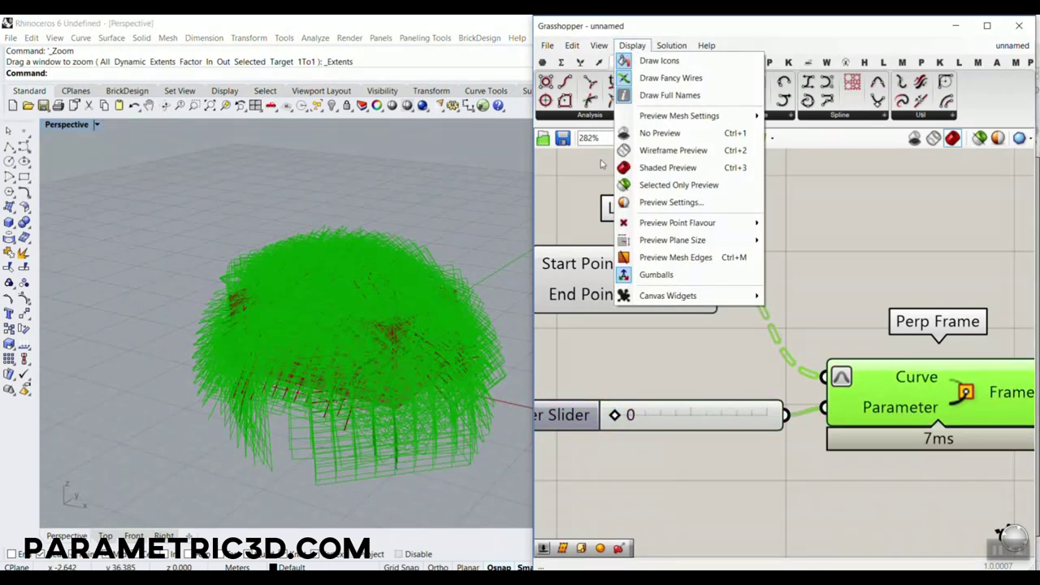
pyautogui.moveTo(673, 239)
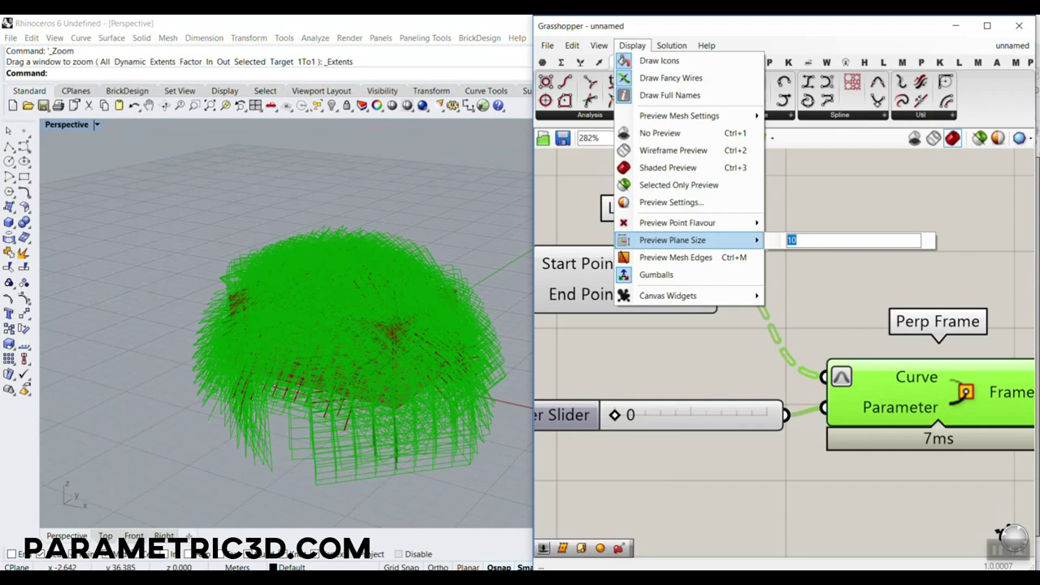
pyautogui.write('1')
pyautogui.press('Return')
pyautogui.scroll(8, 398, 313)
pyautogui.scroll(5, 383, 280)
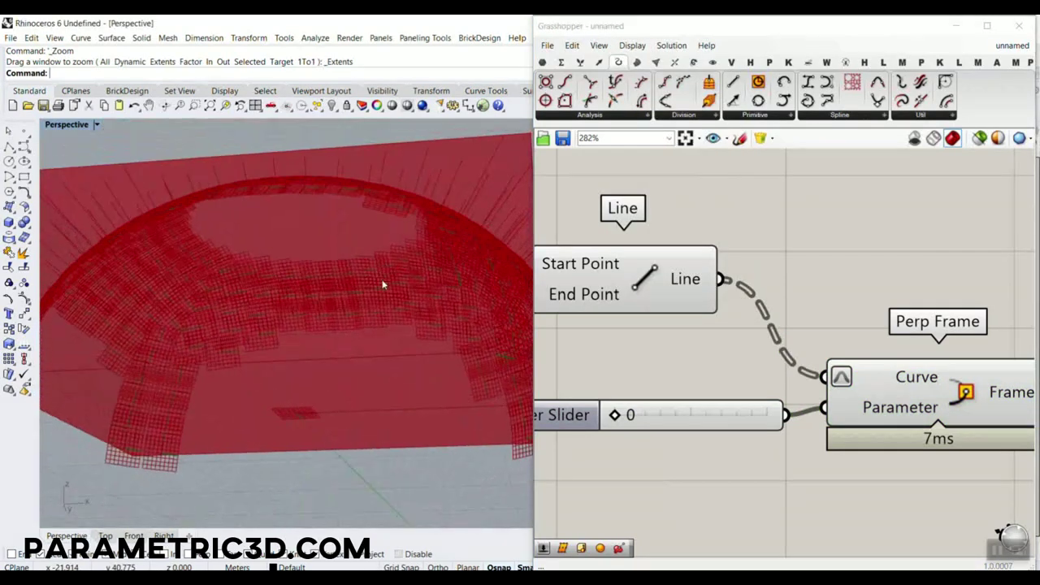
# - Examine how the perpendicular frames sit at the start of the lines around the dome
pyautogui.moveTo(615, 415)
pyautogui.mouseDown()
pyautogui.moveTo(746, 415)
pyautogui.moveTo(616, 416)
pyautogui.mouseUp()
pyautogui.click(406, 357)
pyautogui.scroll(-5, 406, 357)
pyautogui.moveTo(407, 357); pyautogui.dragTo(342, 368, button='right')
pyautogui.scroll(4, 339, 420)
pyautogui.moveTo(873, 379); pyautogui.dragTo(665, 349, button='right')
pyautogui.scroll(-2, 664, 349)
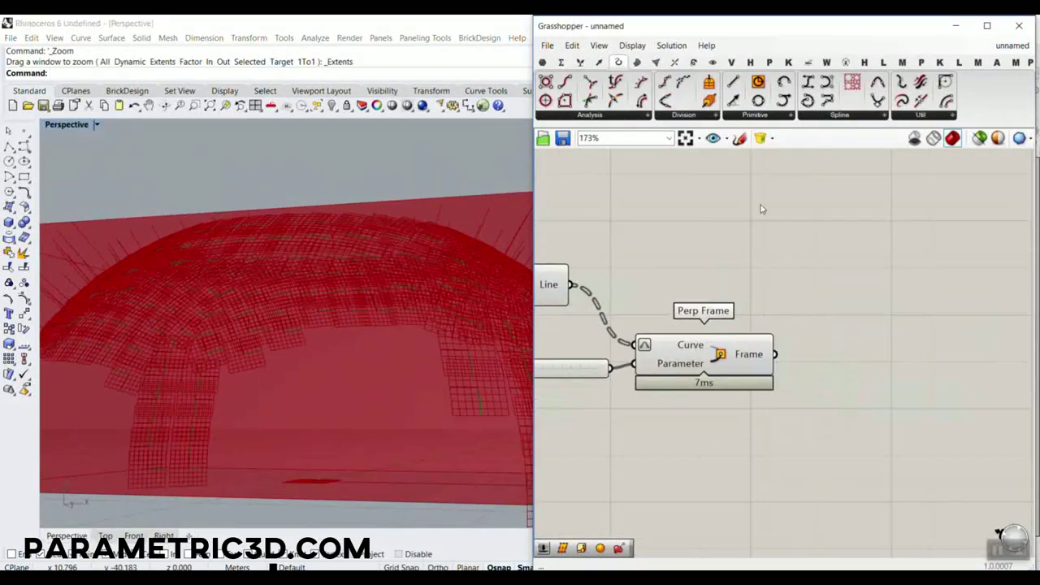
pyautogui.moveTo(291, 276); pyautogui.dragTo(258, 329, button='right')
pyautogui.scroll(5, 223, 317)
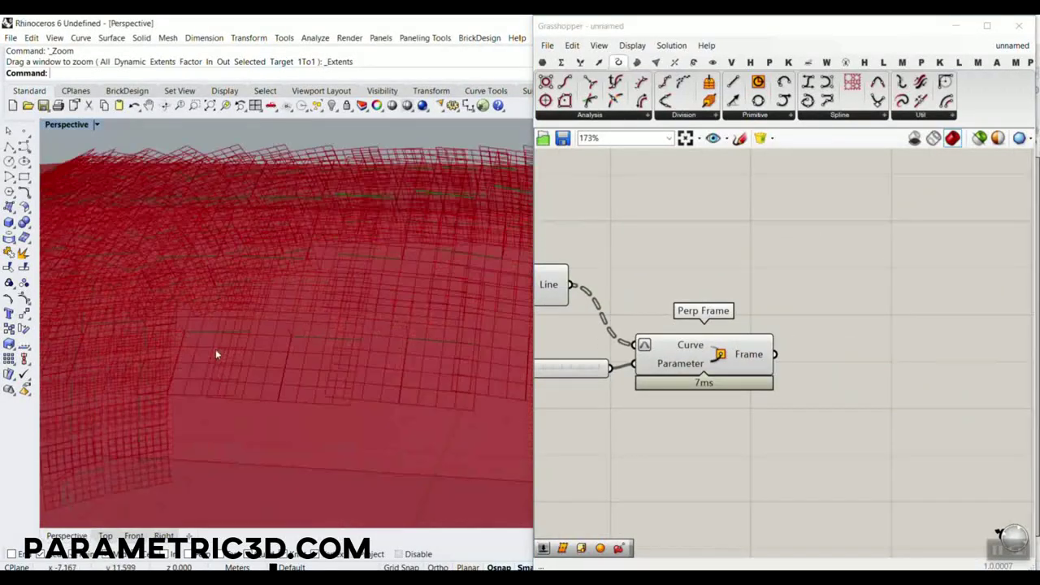
pyautogui.click(637, 63)
pyautogui.click(771, 116)
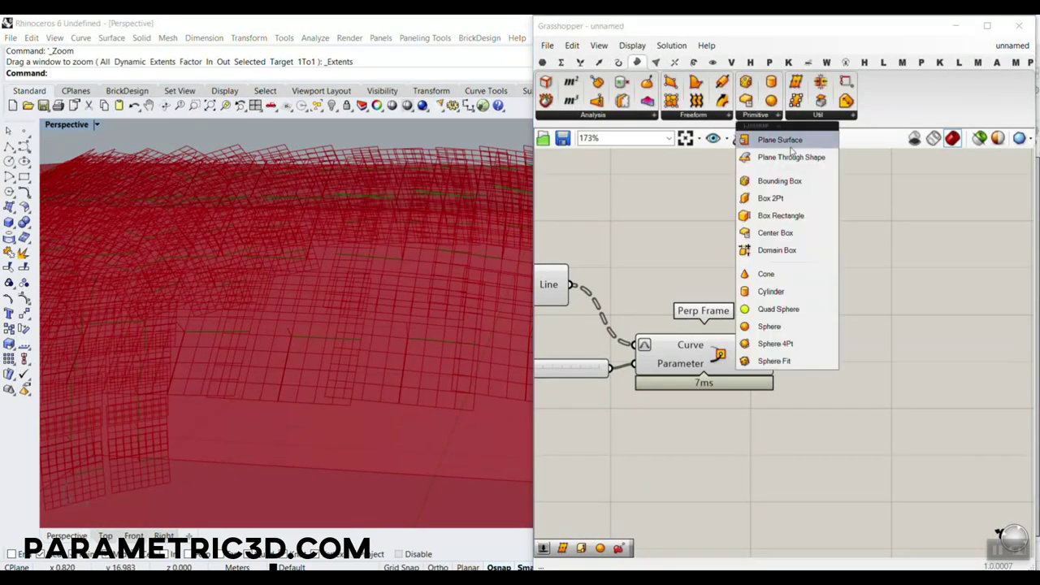
pyautogui.click(685, 211)
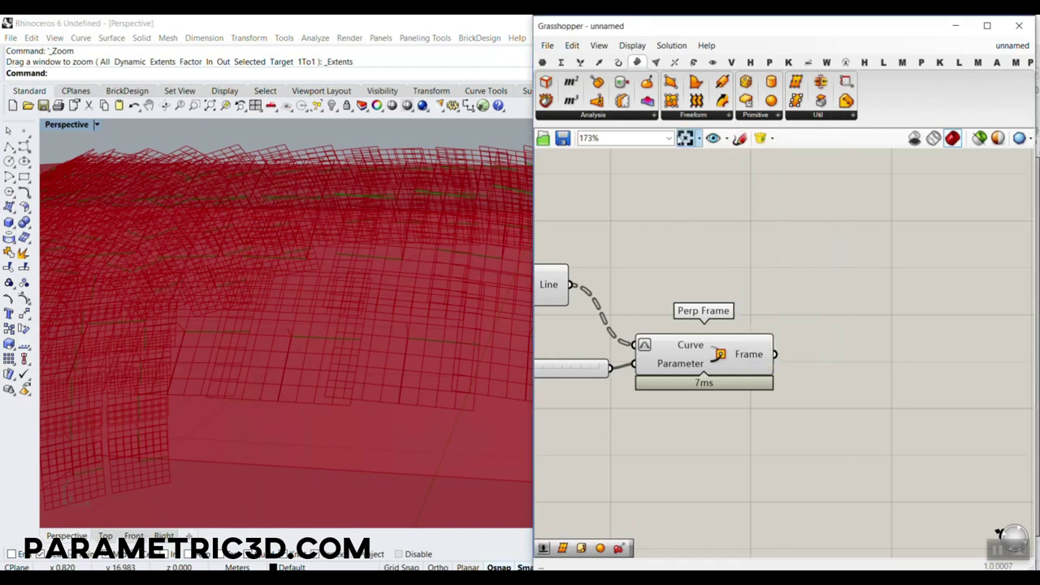
pyautogui.click(695, 116)
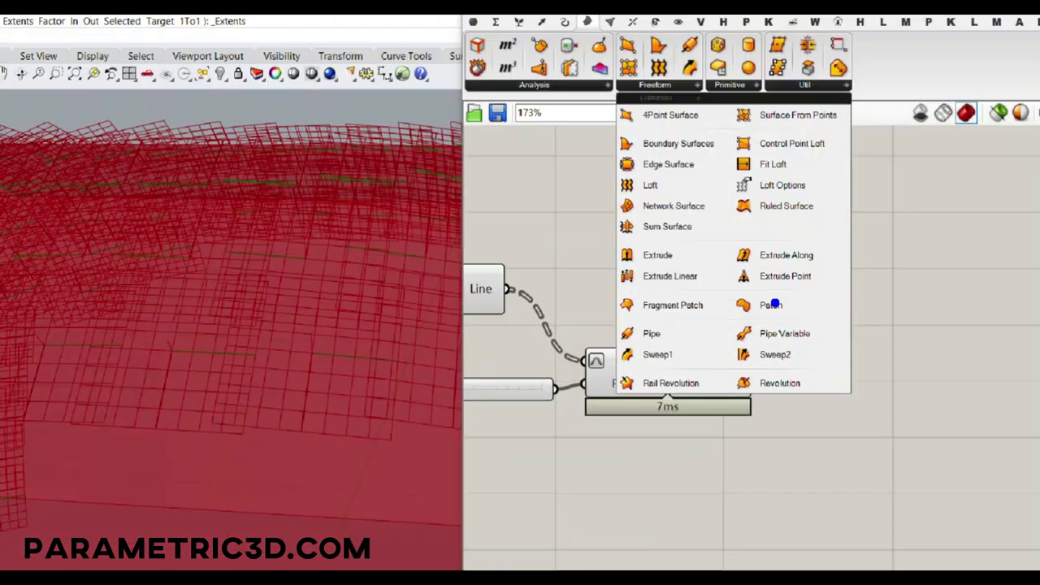
pyautogui.click(500, 209)
pyautogui.moveTo(452, 246); pyautogui.dragTo(369, 405, button='right')
pyautogui.moveTo(364, 292)
pyautogui.mouseDown()
pyautogui.moveTo(383, 348)
pyautogui.moveTo(364, 294)
pyautogui.mouseUp()
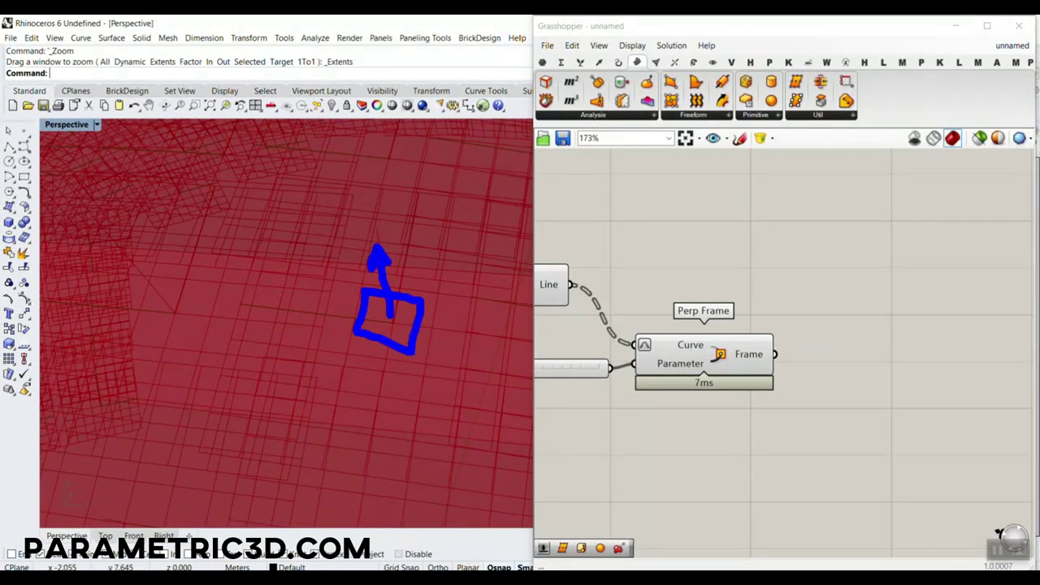
pyautogui.press('Escape')
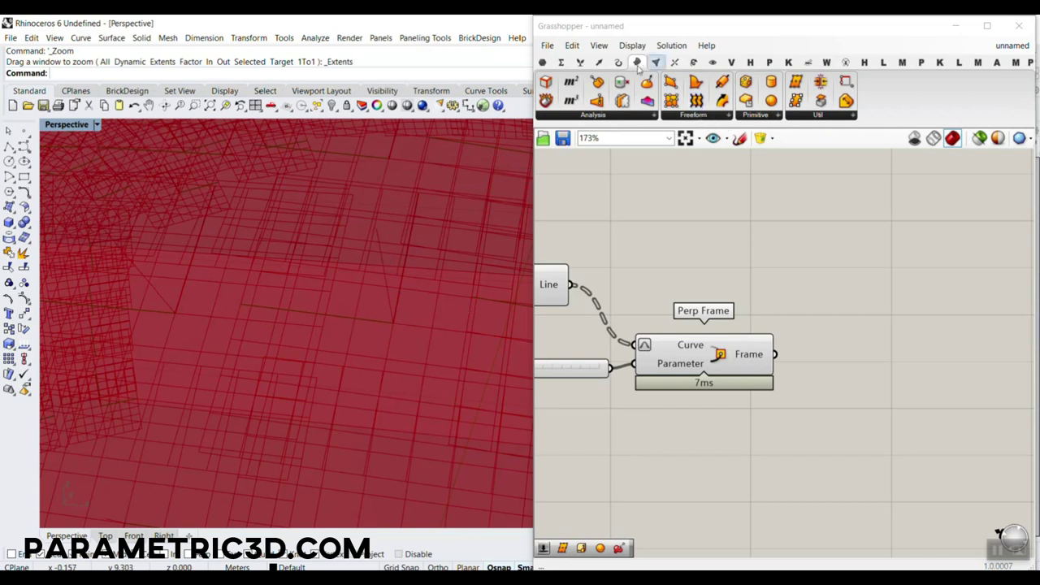
# - Place a Rectangle component beside Perp Frame and connect the frames to its Plane input
pyautogui.click(619, 63)
pyautogui.click(793, 116)
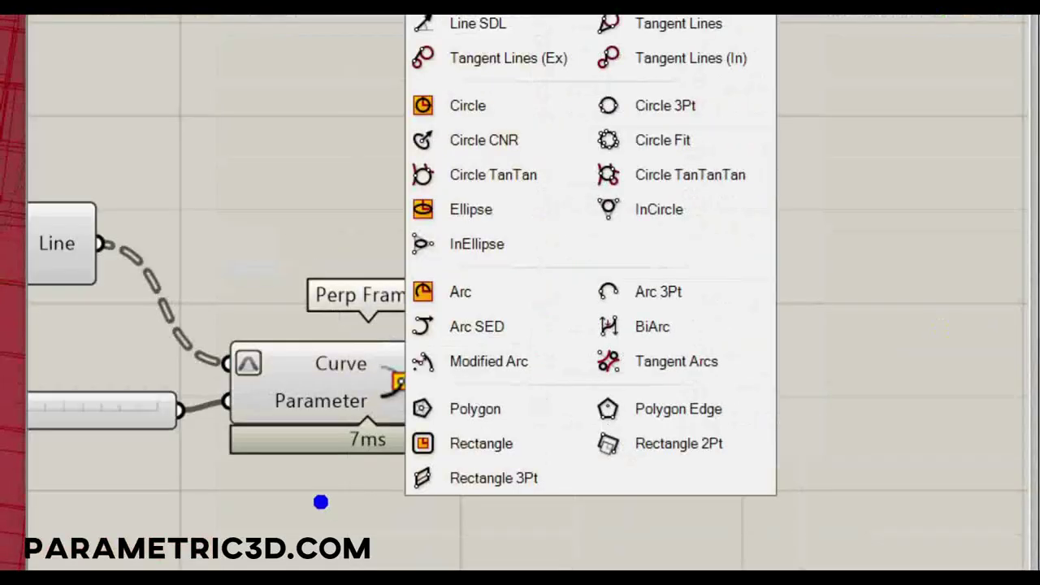
pyautogui.keyDown('ctrl'); pyautogui.moveTo(382, 416); pyautogui.dragTo(540, 478); pyautogui.keyUp('ctrl')
pyautogui.press('Escape')
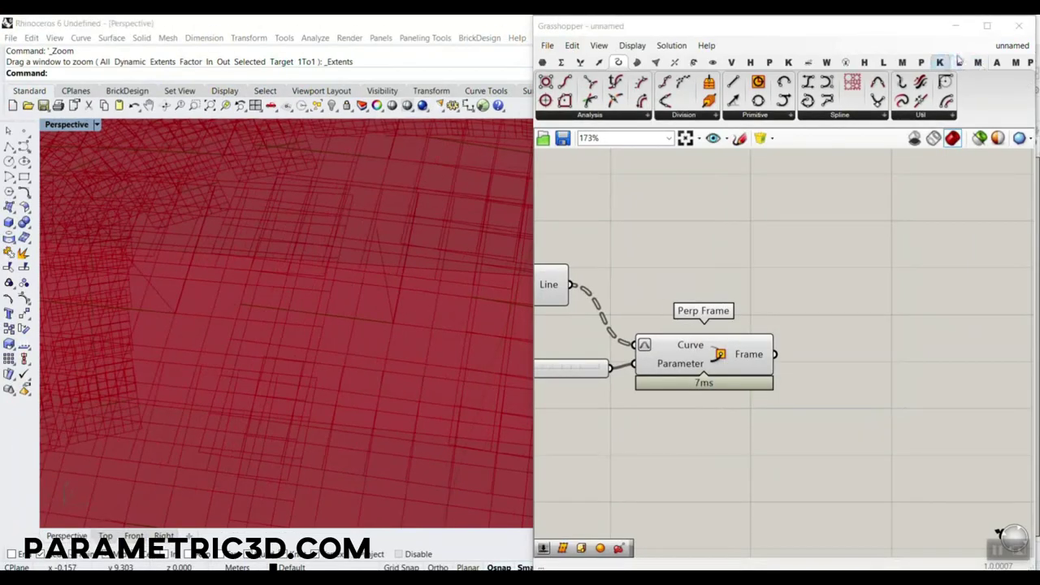
pyautogui.click(774, 116)
pyautogui.click(860, 383)
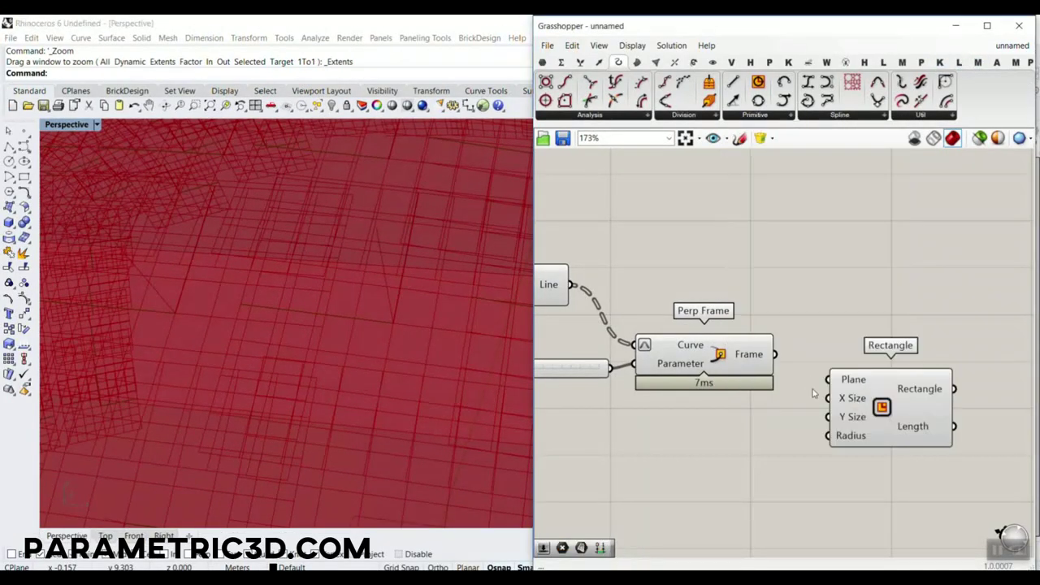
pyautogui.scroll(1, 772, 351)
pyautogui.moveTo(840, 386); pyautogui.dragTo(834, 382)
# - Turn off the Perp Frame preview and inspect the rectangles around the dome
pyautogui.rightClick(716, 360)
pyautogui.click(755, 376)
pyautogui.scroll(-5, 275, 268)
pyautogui.scroll(5, 270, 283)
pyautogui.moveTo(271, 283); pyautogui.dragTo(304, 349, button='right')
# - Move the Rectangle component farther from Perp Frame and place a Construct Domain component below Perp Frame
pyautogui.moveTo(839, 373); pyautogui.dragTo(755, 260, button='right')
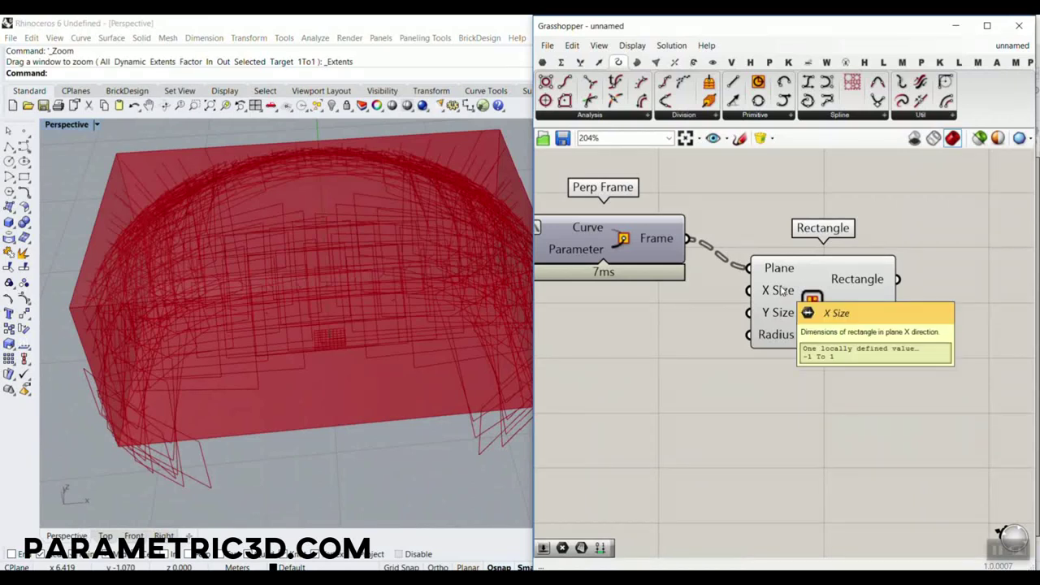
pyautogui.moveTo(782, 291); pyautogui.dragTo(838, 335)
pyautogui.scroll(1, 699, 370)
pyautogui.click(699, 371)
pyautogui.moveTo(683, 333); pyautogui.dragTo(779, 324, button='right')
pyautogui.click(560, 62)
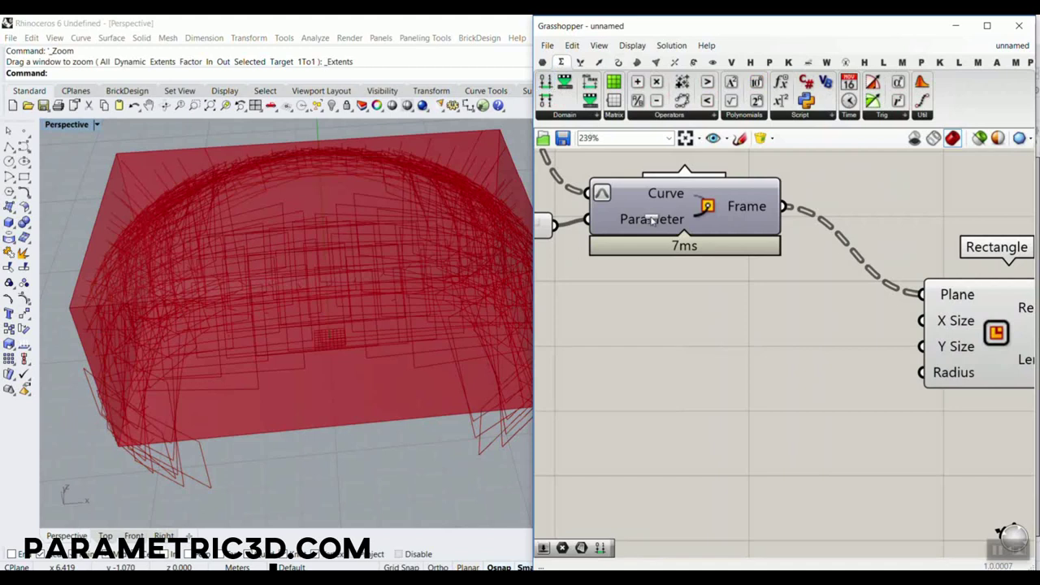
pyautogui.click(737, 355)
pyautogui.moveTo(791, 366); pyautogui.dragTo(773, 287, button='right')
pyautogui.scroll(-2, 773, 287)
pyautogui.moveTo(563, 289); pyautogui.dragTo(665, 325, button='right')
pyautogui.scroll(2, 661, 323)
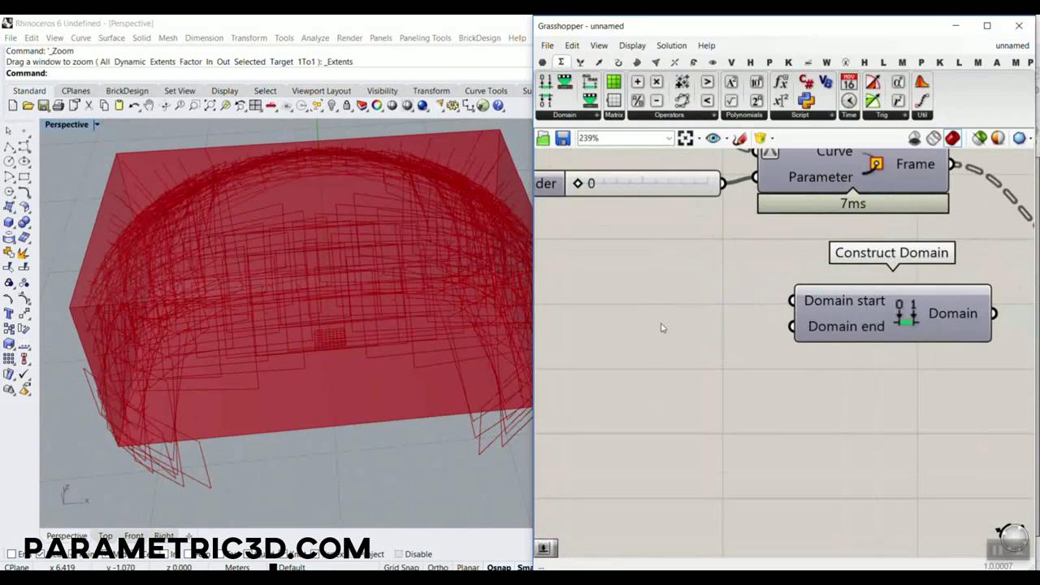
# - Add a number slider set to 0.2 and place it beside the inputs of Construct Domain
pyautogui.doubleClick(663, 328)
pyautogui.write('0.2.2')
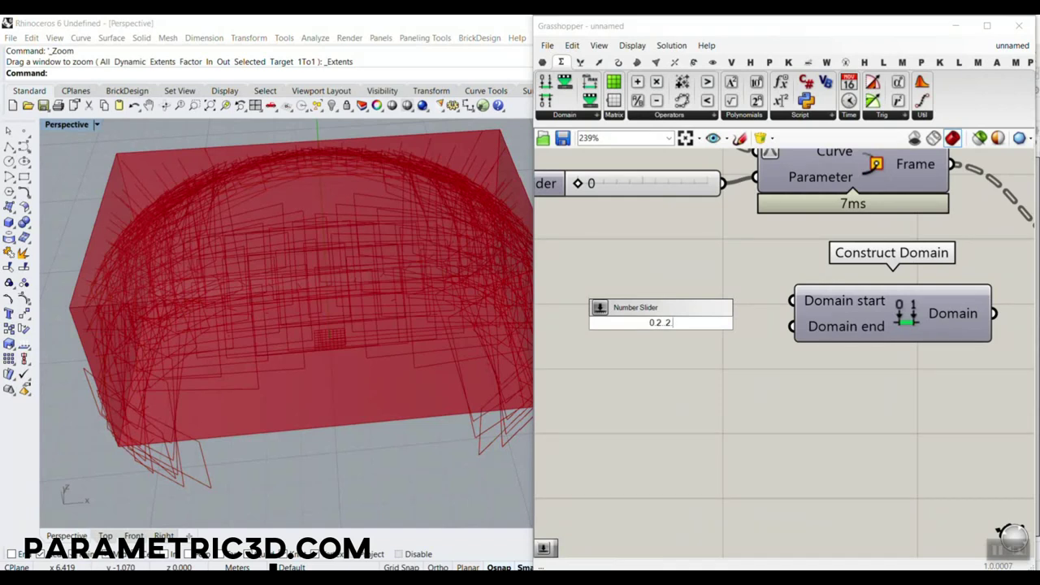
pyautogui.press('Return')
pyautogui.moveTo(735, 319); pyautogui.dragTo(690, 299)
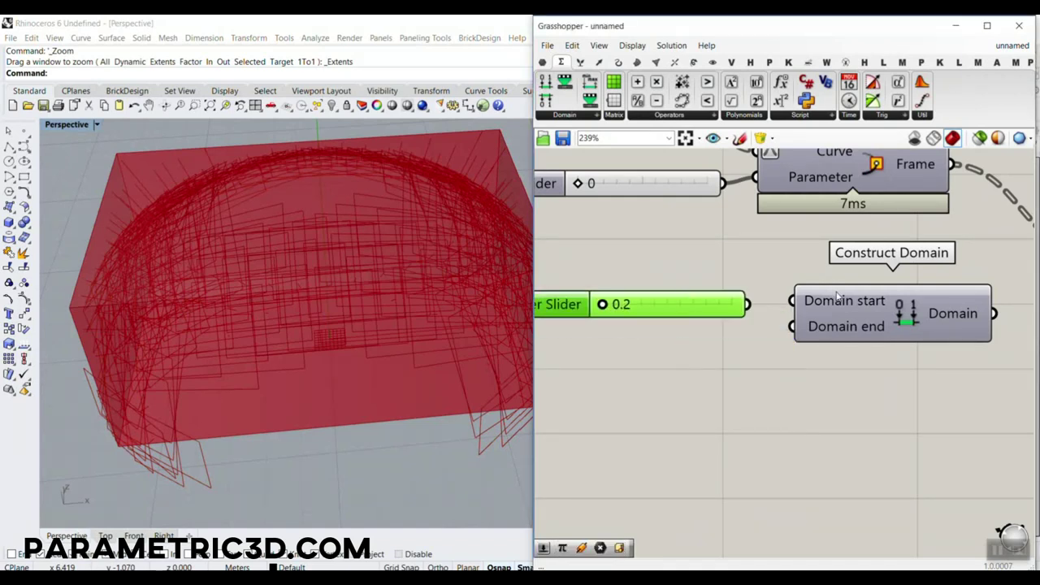
# - Apply the expression -x/2 to Domain start and x/2 to Domain end, and feed the 0.2 slider into both
pyautogui.rightClick(837, 293)
pyautogui.moveTo(874, 403)
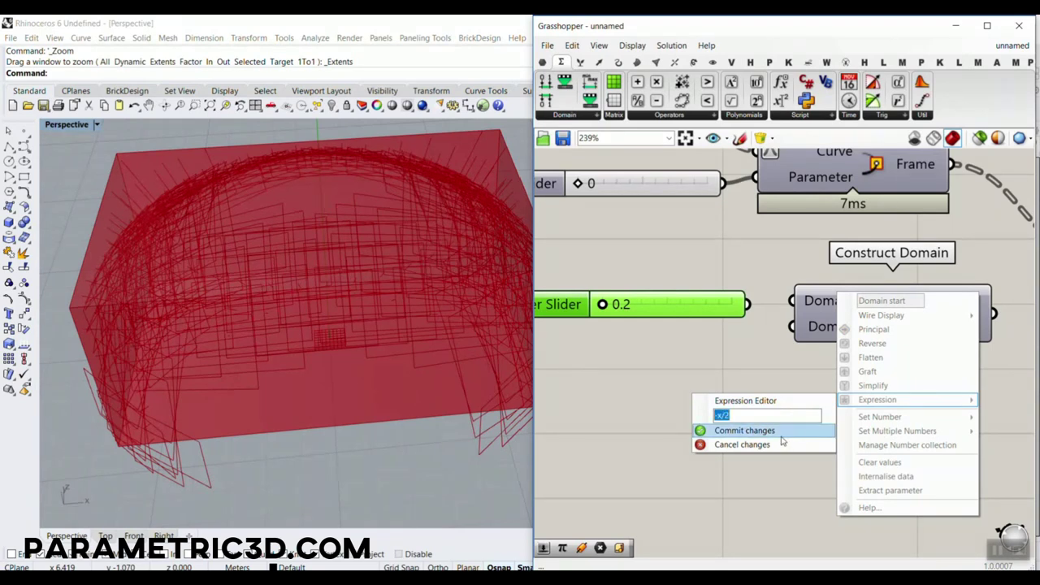
pyautogui.click(764, 430)
pyautogui.rightClick(816, 327)
pyautogui.moveTo(853, 432)
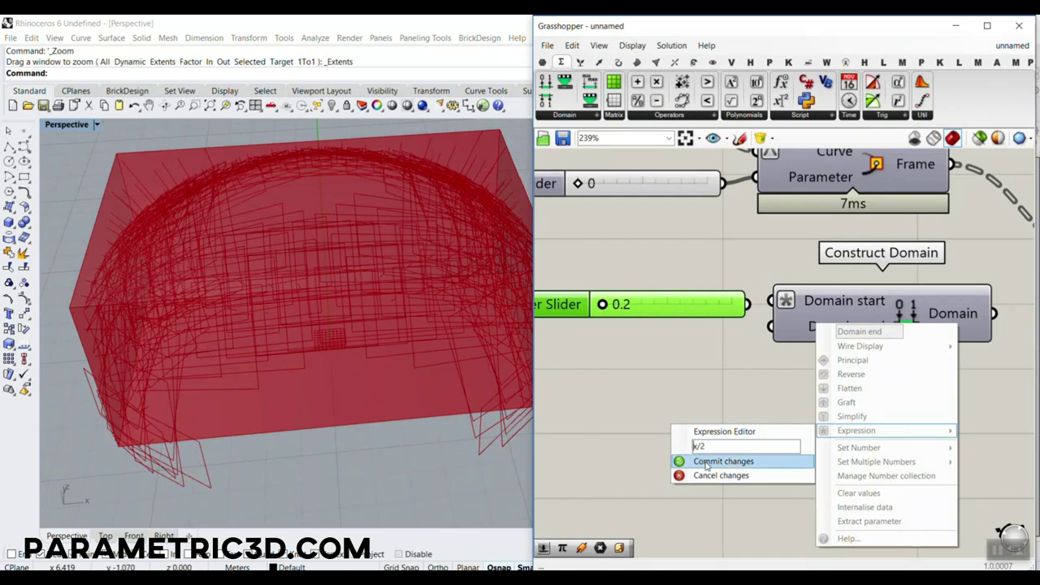
pyautogui.click(720, 461)
# - Connect the constructed domain to the Rectangle component's X Size and Y Size inputs
pyautogui.moveTo(872, 307); pyautogui.dragTo(698, 284, button='right')
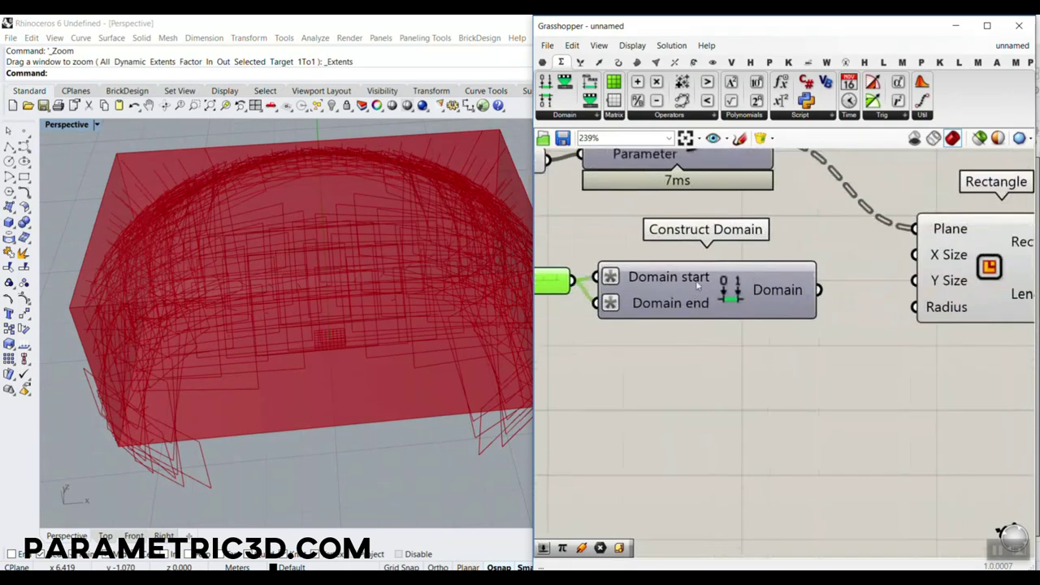
pyautogui.moveTo(821, 289); pyautogui.dragTo(915, 255)
pyautogui.moveTo(820, 290); pyautogui.dragTo(914, 281)
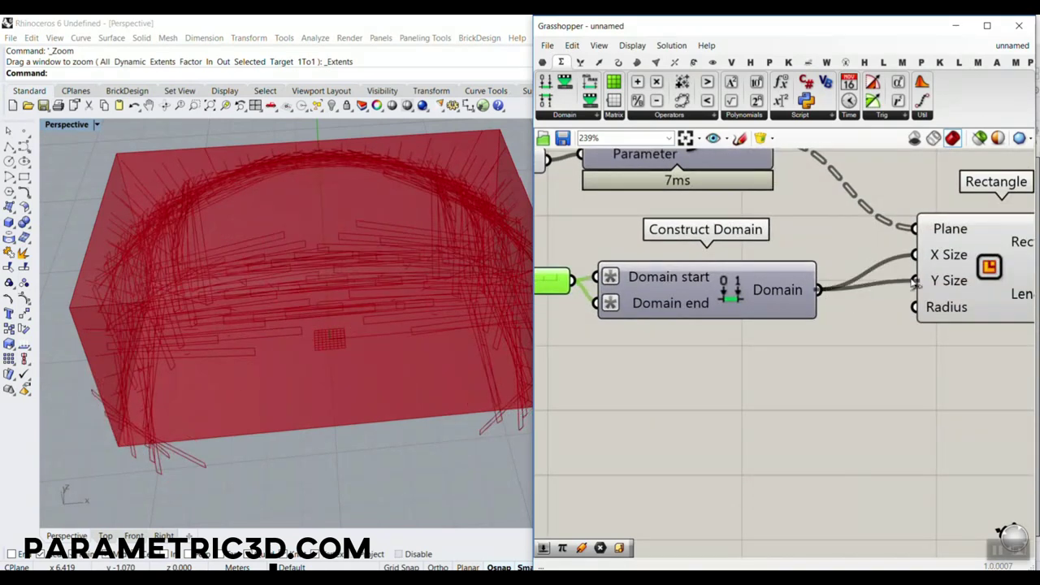
pyautogui.moveTo(980, 278); pyautogui.dragTo(935, 252, button='right')
# - Examine the small square profiles against the radiating lines by highlighting the Line component's geometry
pyautogui.moveTo(646, 296); pyautogui.dragTo(890, 322, button='right')
pyautogui.scroll(3, 625, 282)
pyautogui.moveTo(631, 286)
pyautogui.mouseDown()
pyautogui.moveTo(642, 289)
pyautogui.moveTo(625, 282)
pyautogui.mouseUp()
pyautogui.moveTo(370, 276)
pyautogui.mouseDown(button='right')
pyautogui.moveTo(325, 227)
pyautogui.moveTo(325, 174)
pyautogui.moveTo(385, 243)
pyautogui.moveTo(389, 272)
pyautogui.mouseUp(button='right')
pyautogui.scroll(-7, 701, 272)
pyautogui.moveTo(701, 274); pyautogui.dragTo(635, 342, button='right')
pyautogui.click(608, 224)
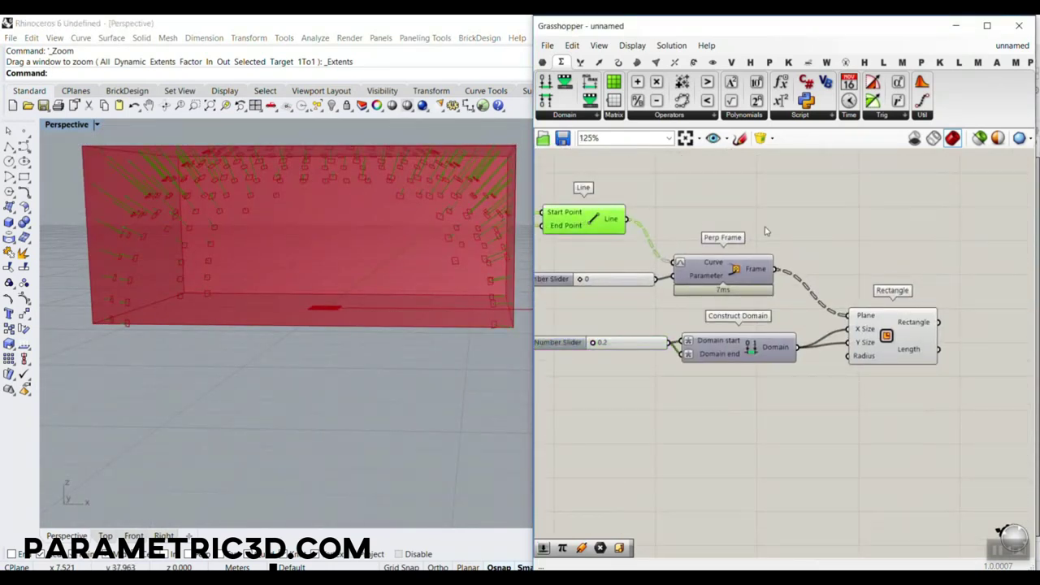
pyautogui.click(935, 268)
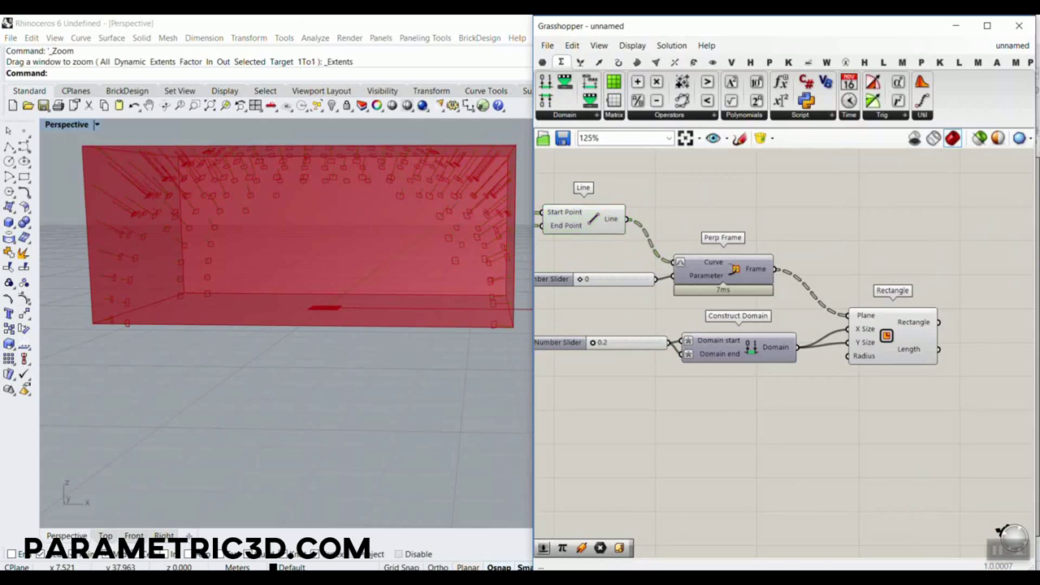
# - Place an Extrude component above the Rectangle component
pyautogui.doubleClick(745, 401)
pyautogui.click(636, 62)
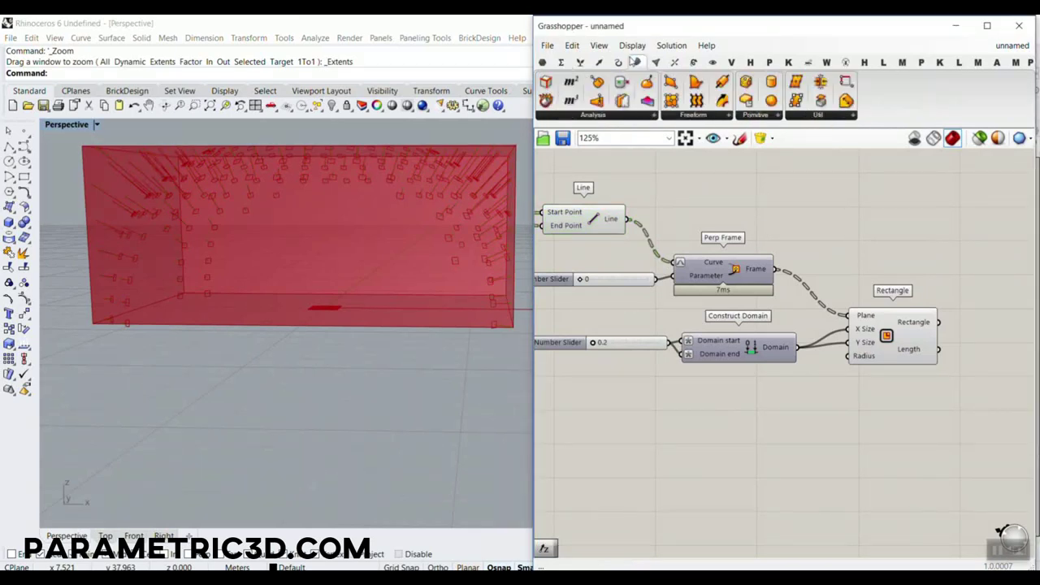
pyautogui.click(719, 115)
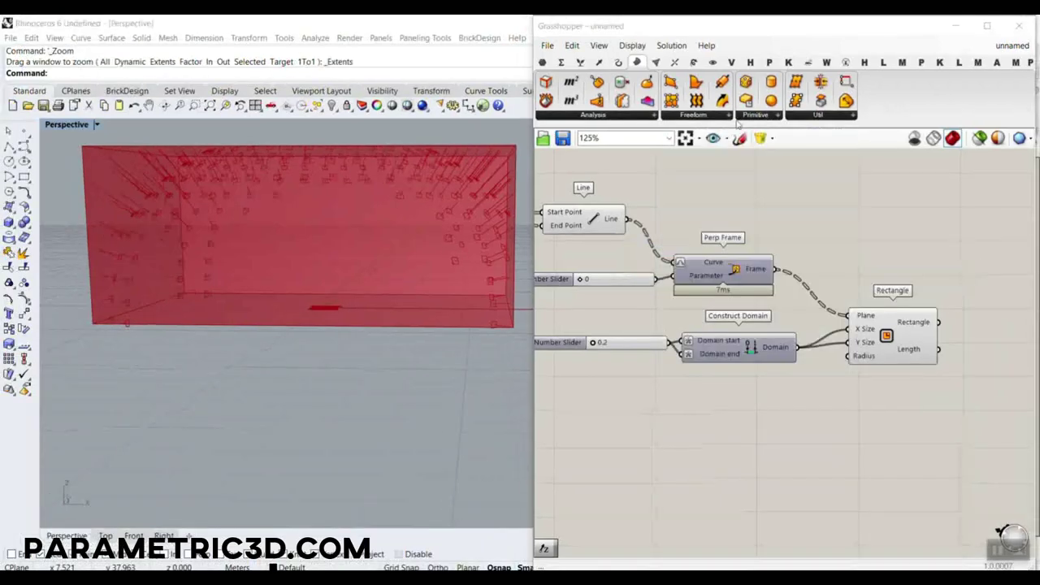
pyautogui.click(705, 116)
pyautogui.click(693, 256)
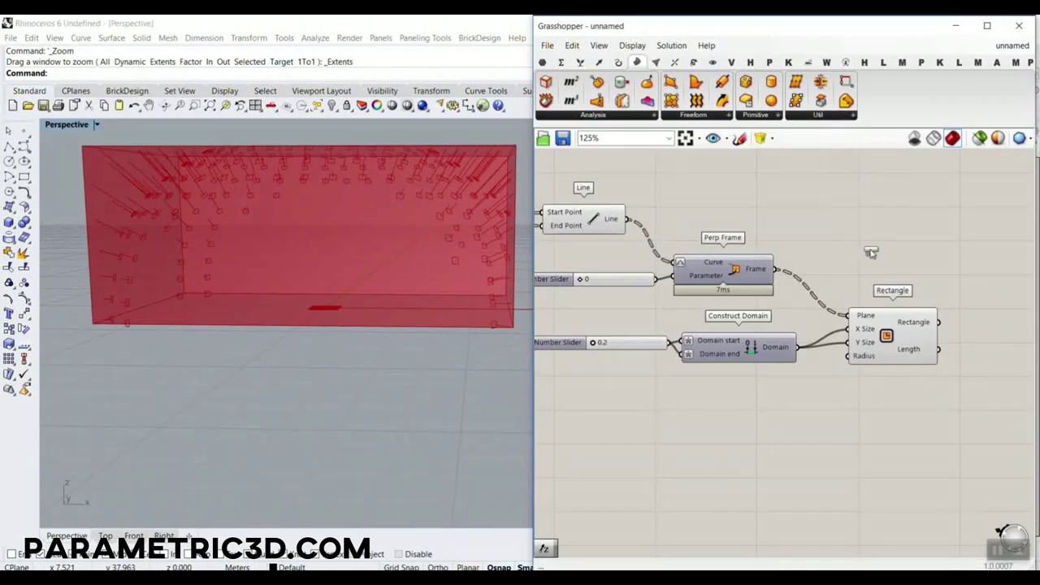
pyautogui.click(871, 252)
pyautogui.moveTo(871, 257); pyautogui.dragTo(961, 270)
pyautogui.scroll(3, 975, 244)
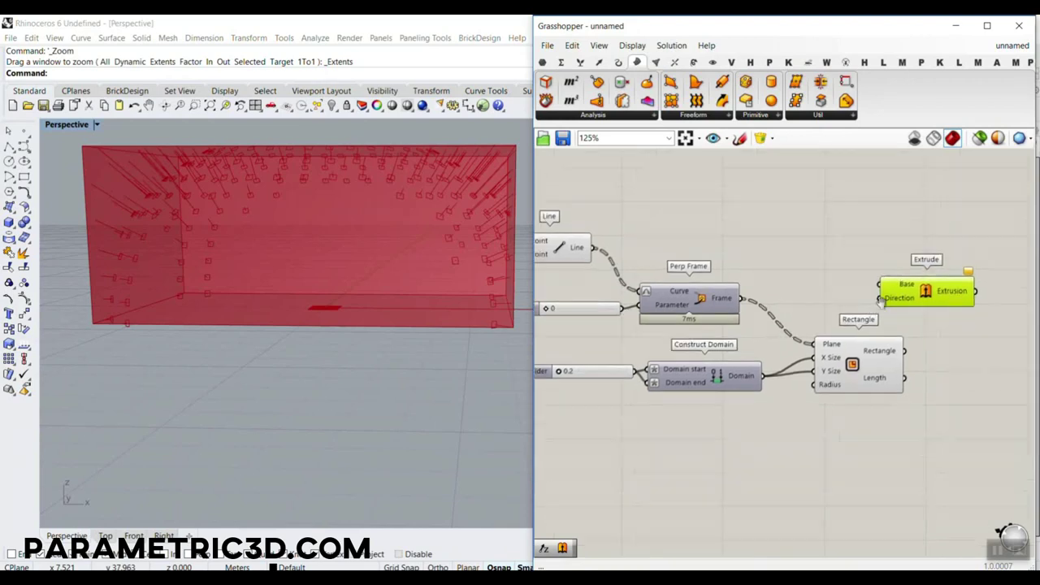
# - Connect the Rectangle output to Extrude's Base input and move Extrude higher on the canvas
pyautogui.click(909, 364)
pyautogui.moveTo(915, 366); pyautogui.dragTo(875, 280)
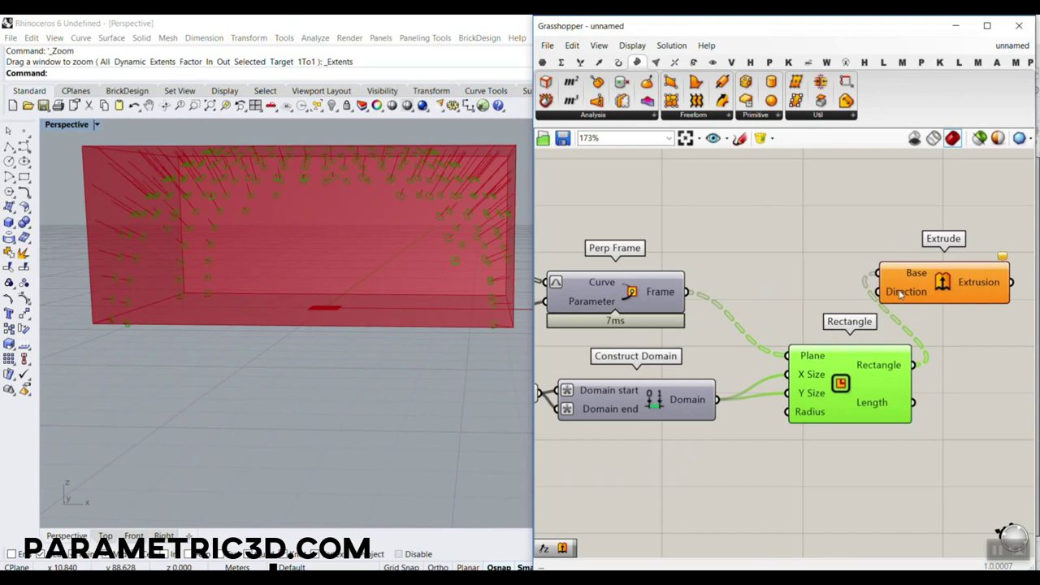
pyautogui.moveTo(913, 283); pyautogui.dragTo(915, 234)
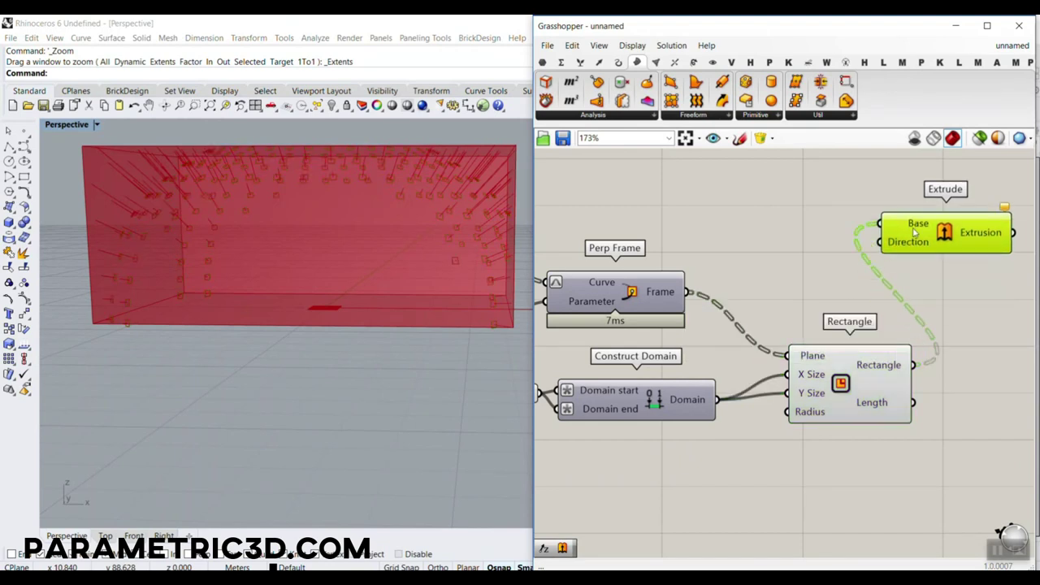
# - Connect the Line output to Extrude's Direction input and inspect the extruded beams around the box
pyautogui.scroll(5, 245, 236)
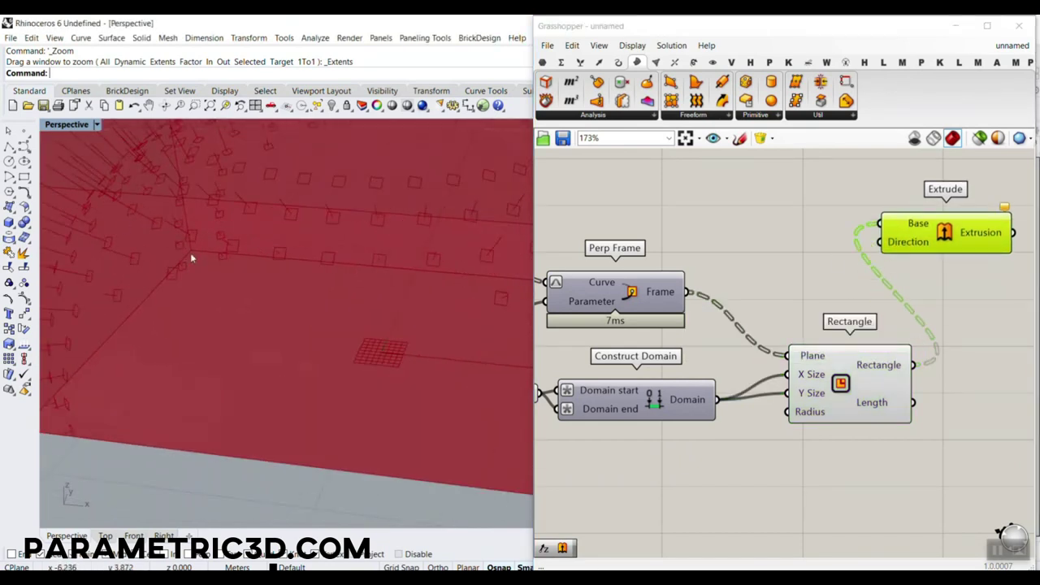
pyautogui.scroll(-2, 699, 273)
pyautogui.moveTo(640, 265); pyautogui.dragTo(675, 284, button='right')
pyautogui.click(717, 266)
pyautogui.moveTo(579, 284); pyautogui.dragTo(855, 298)
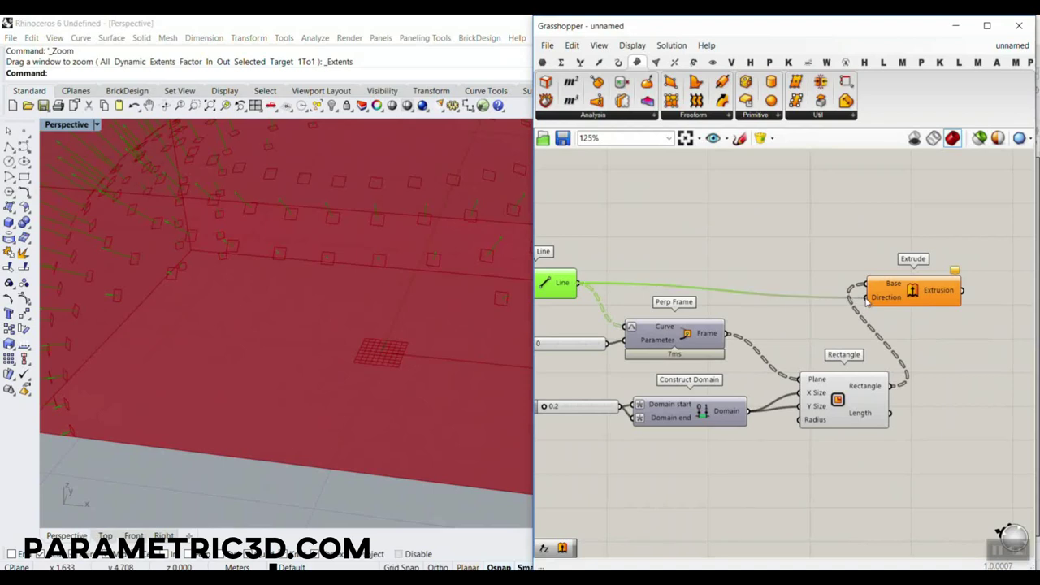
pyautogui.scroll(-3, 414, 300)
pyautogui.moveTo(414, 300); pyautogui.dragTo(235, 238, button='right')
pyautogui.scroll(-4, 295, 241)
pyautogui.scroll(8, 235, 237)
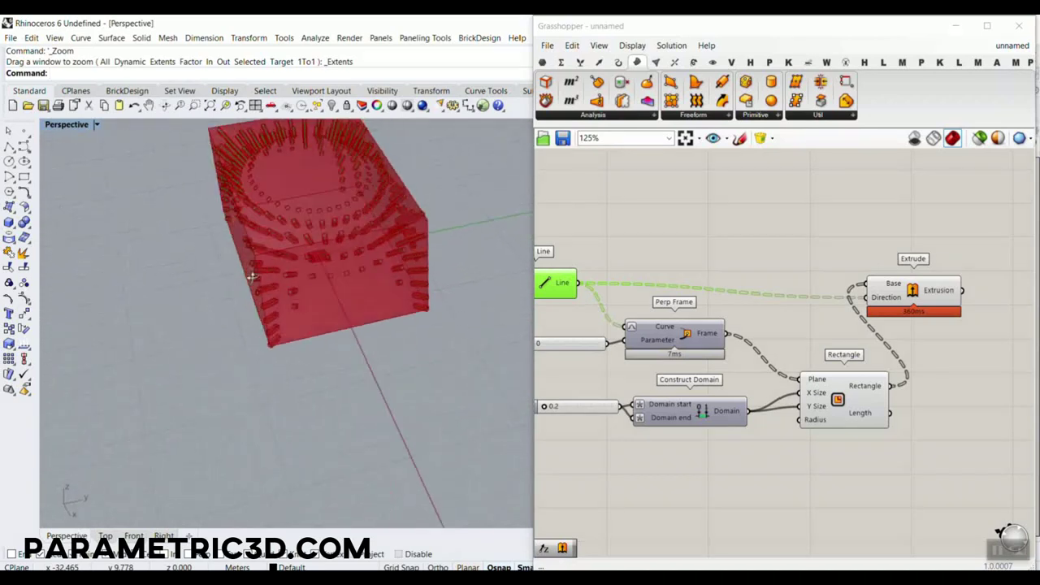
# - Add a Cap Holes component after Extrude and connect the extrusions to its Brep input
pyautogui.moveTo(993, 288); pyautogui.dragTo(774, 277, button='right')
pyautogui.scroll(2, 774, 278)
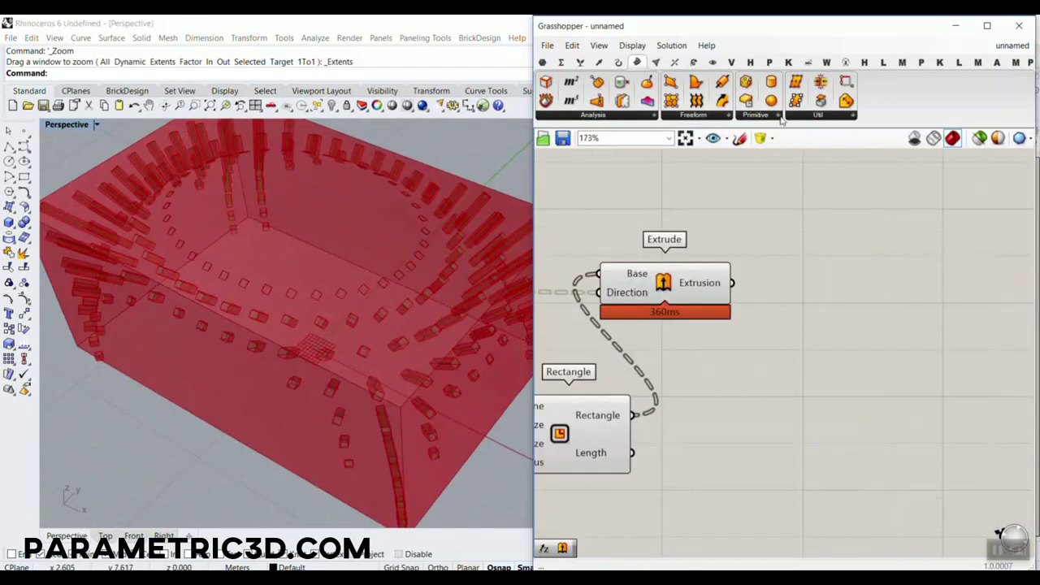
pyautogui.moveTo(827, 104); pyautogui.dragTo(844, 321)
pyautogui.moveTo(419, 390); pyautogui.dragTo(407, 346, button='right')
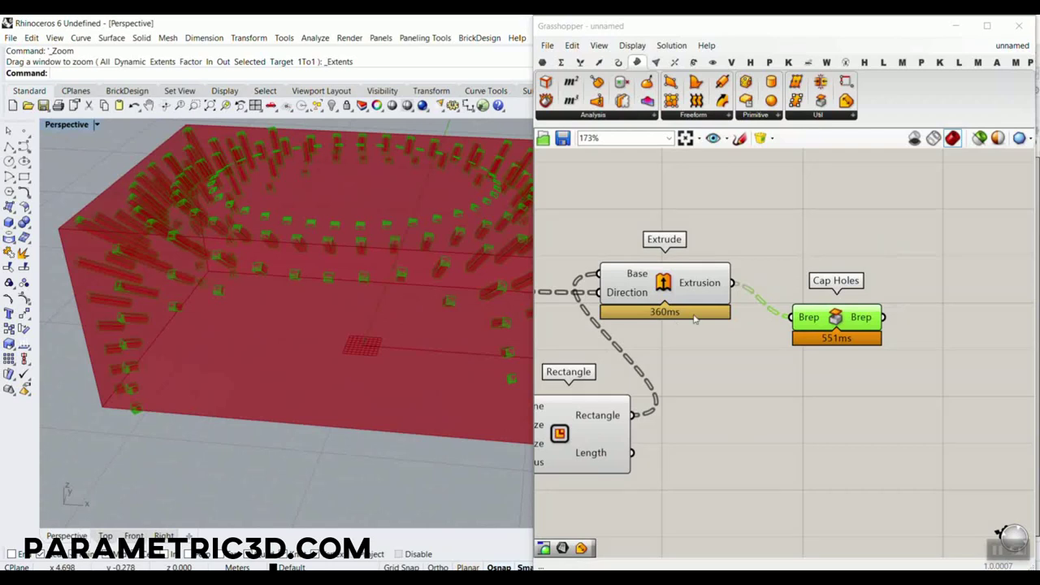
# - Delete the Extrude and Cap Holes components
pyautogui.scroll(-2, 695, 320)
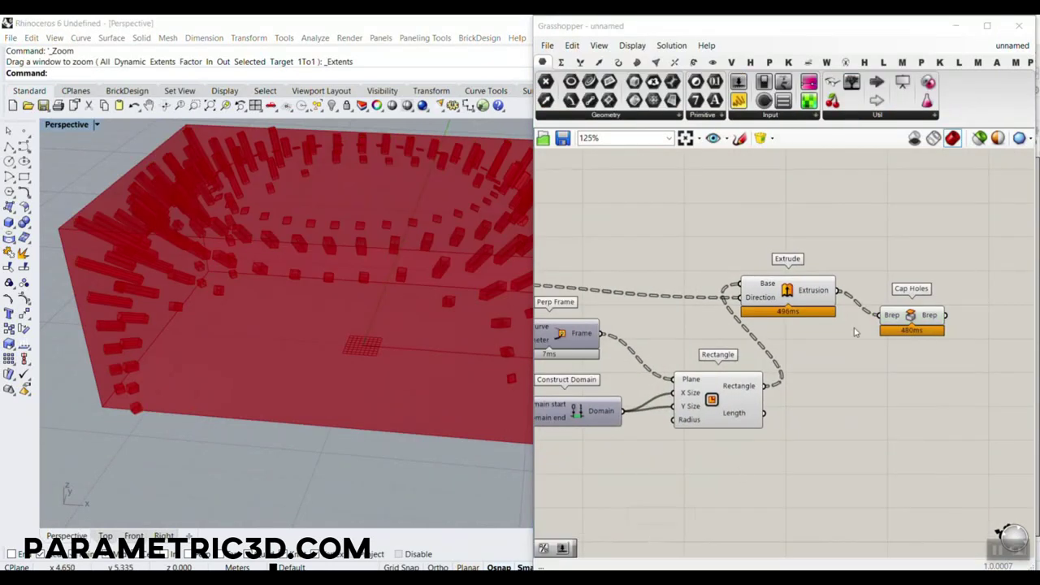
pyautogui.moveTo(933, 378); pyautogui.dragTo(808, 278)
pyautogui.press('Delete')
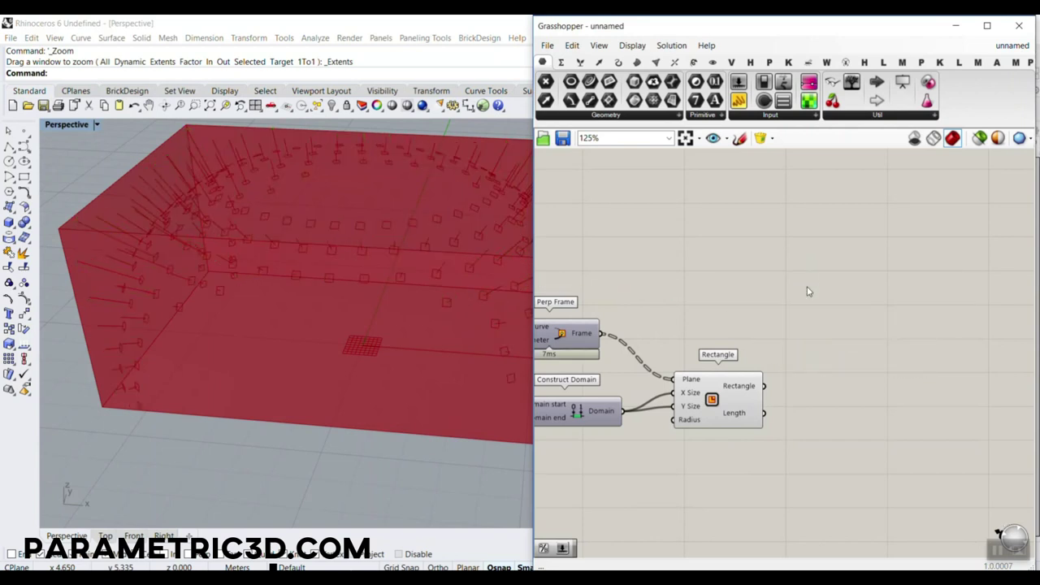
# - Place a Domain Box component beside the Rectangle component
pyautogui.click(637, 62)
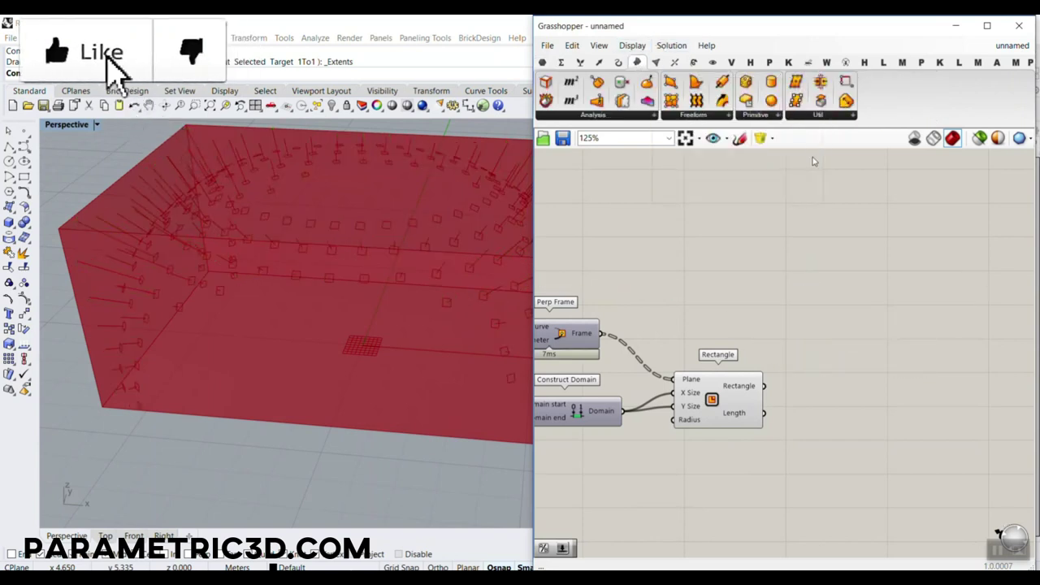
pyautogui.click(772, 118)
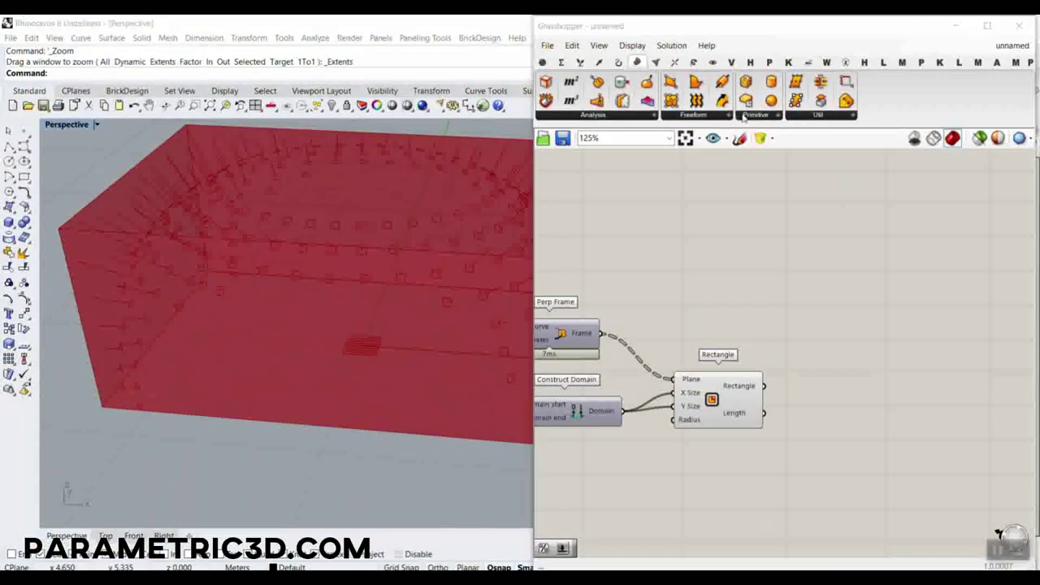
pyautogui.click(768, 115)
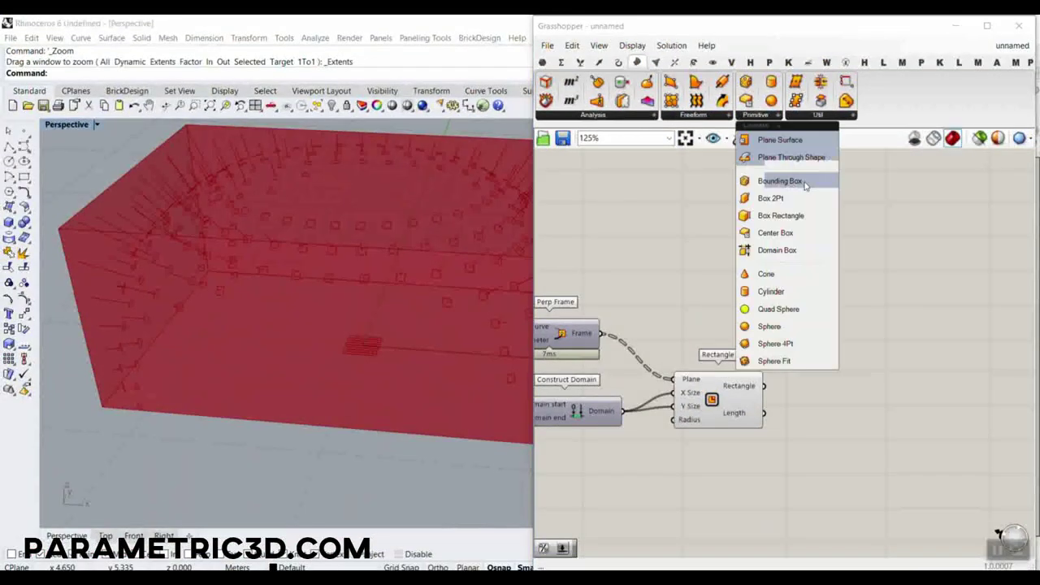
pyautogui.moveTo(793, 250); pyautogui.dragTo(841, 398)
pyautogui.scroll(3, 803, 406)
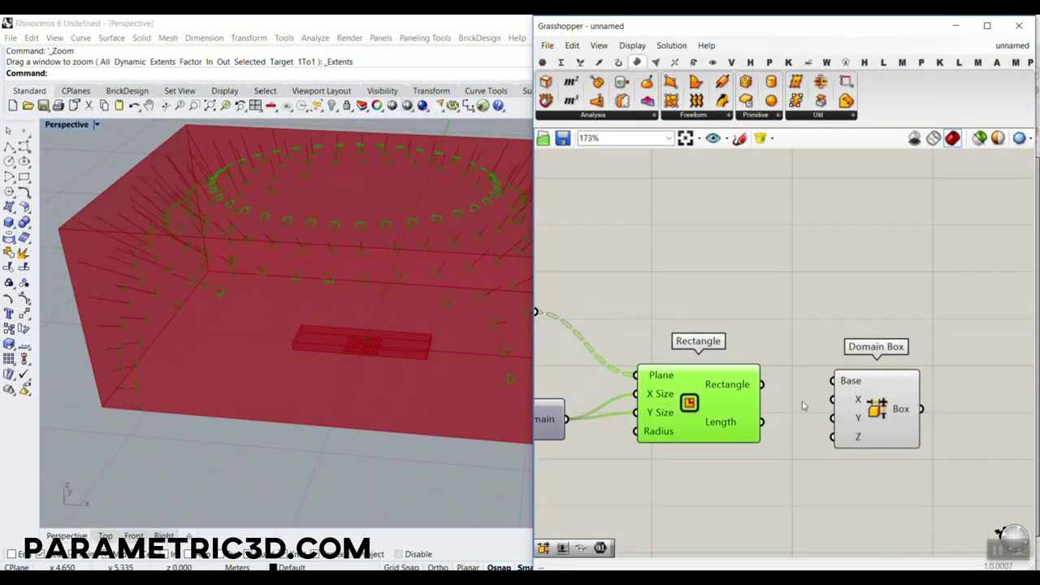
# - Move Domain Box below Rectangle, connecting the perpendicular frames to its Base and the constructed domain to X and Y
pyautogui.moveTo(878, 404); pyautogui.dragTo(834, 301)
pyautogui.scroll(-2, 894, 368)
pyautogui.moveTo(315, 305); pyautogui.dragTo(238, 282, button='right')
pyautogui.moveTo(864, 329); pyautogui.dragTo(787, 477)
pyautogui.moveTo(713, 410); pyautogui.dragTo(757, 383, button='right')
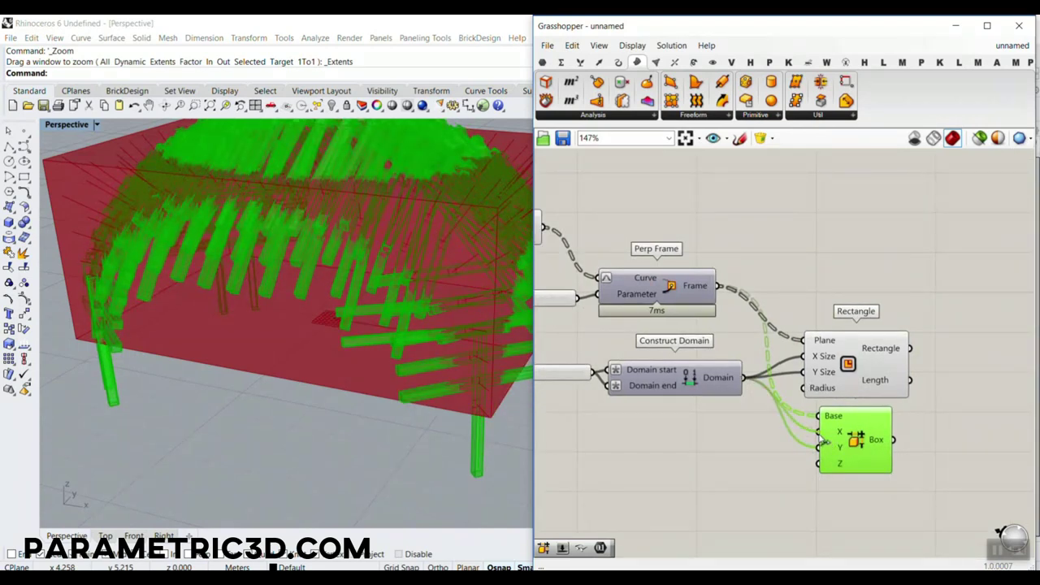
pyautogui.moveTo(351, 276)
pyautogui.mouseDown(button='right')
pyautogui.moveTo(286, 219)
pyautogui.moveTo(341, 291)
pyautogui.mouseUp(button='right')
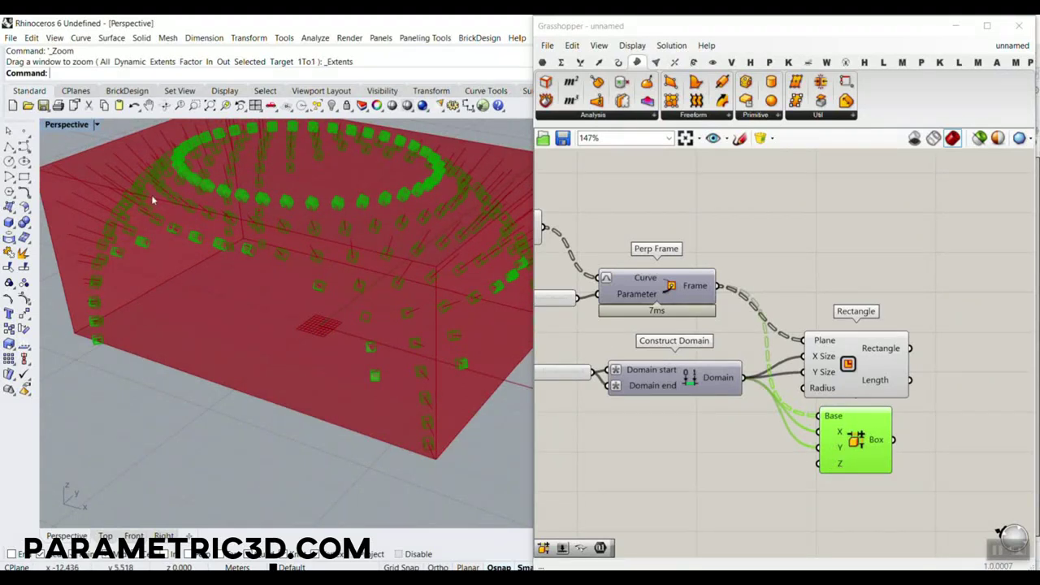
# - Check how the original Domain Box receives its Z domain and return to the Line component
pyautogui.scroll(-5, 576, 372)
pyautogui.moveTo(576, 372); pyautogui.dragTo(852, 341, button='right')
pyautogui.moveTo(586, 323); pyautogui.dragTo(853, 345, button='right')
pyautogui.scroll(5, 796, 291)
pyautogui.moveTo(898, 379); pyautogui.dragTo(666, 299, button='right')
pyautogui.scroll(-2, 760, 327)
pyautogui.moveTo(667, 258); pyautogui.dragTo(780, 376, button='right')
pyautogui.moveTo(909, 375); pyautogui.dragTo(690, 325, button='right')
pyautogui.scroll(4, 822, 325)
pyautogui.moveTo(819, 297)
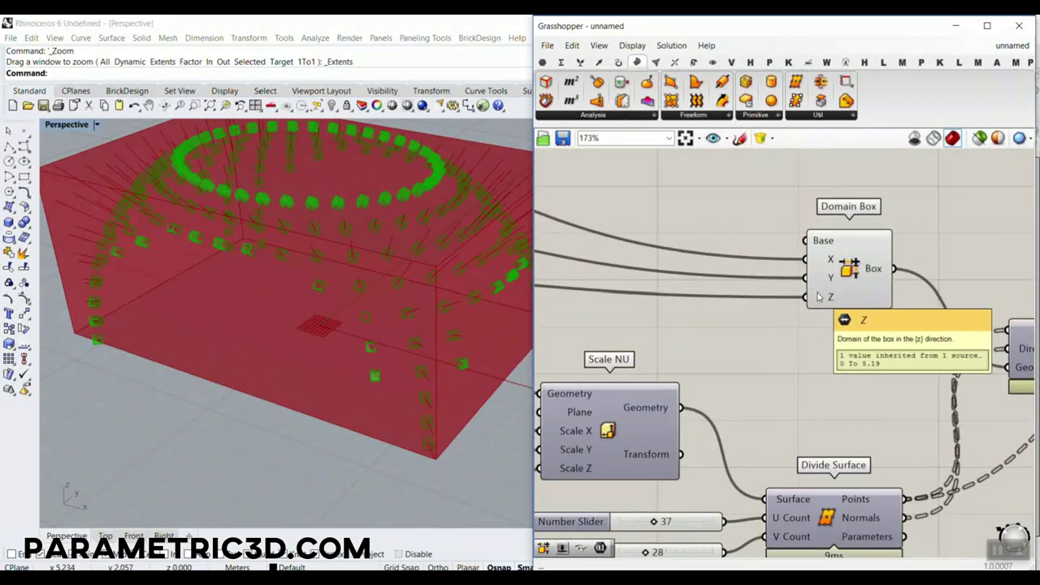
pyautogui.scroll(-5, 819, 296)
pyautogui.moveTo(889, 328); pyautogui.dragTo(694, 302, button='right')
pyautogui.moveTo(861, 302); pyautogui.dragTo(773, 302, button='right')
pyautogui.scroll(4, 658, 324)
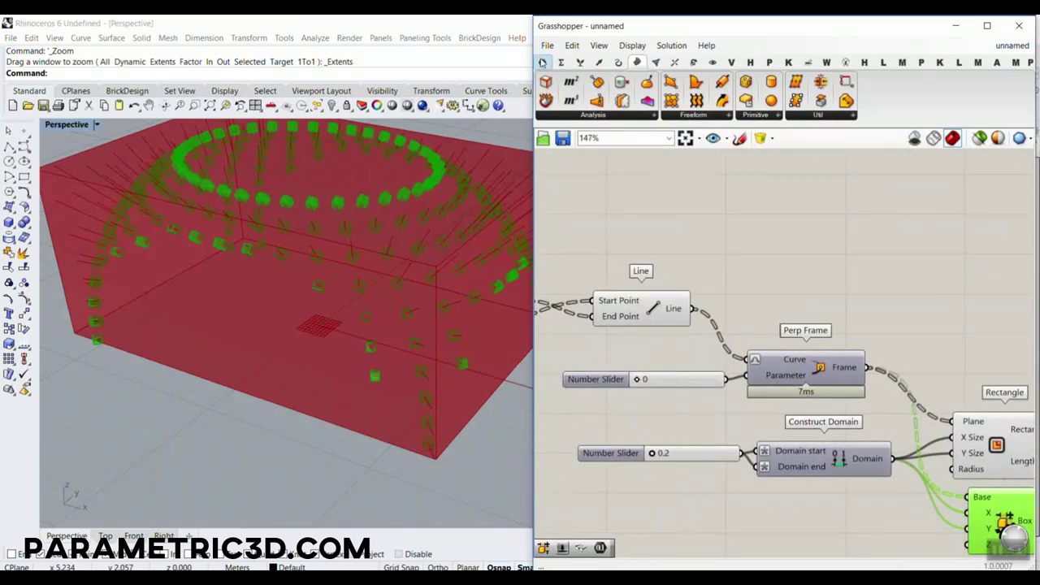
# - Add a Number parameter fed by the Line output and connect it to the new Domain Box's Z input
pyautogui.click(542, 62)
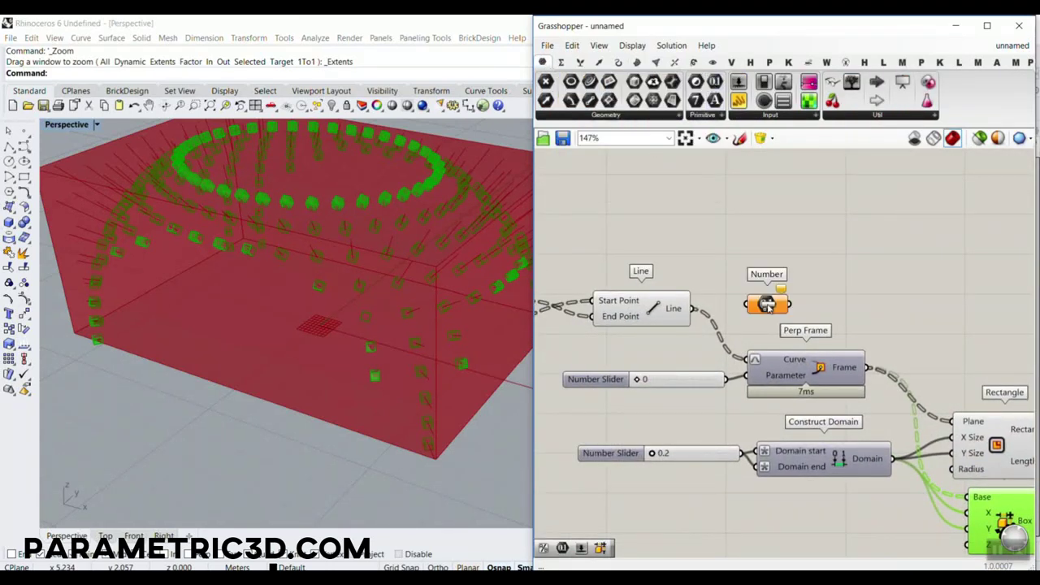
pyautogui.moveTo(766, 304); pyautogui.dragTo(796, 312)
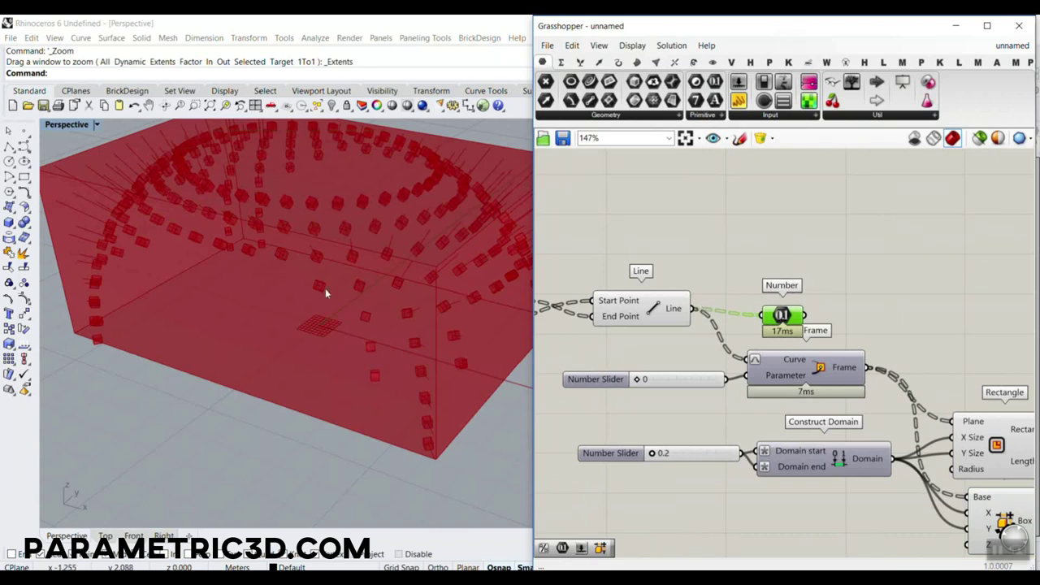
pyautogui.scroll(-4, 708, 258)
pyautogui.moveTo(782, 314); pyautogui.dragTo(774, 337)
pyautogui.scroll(6, 838, 457)
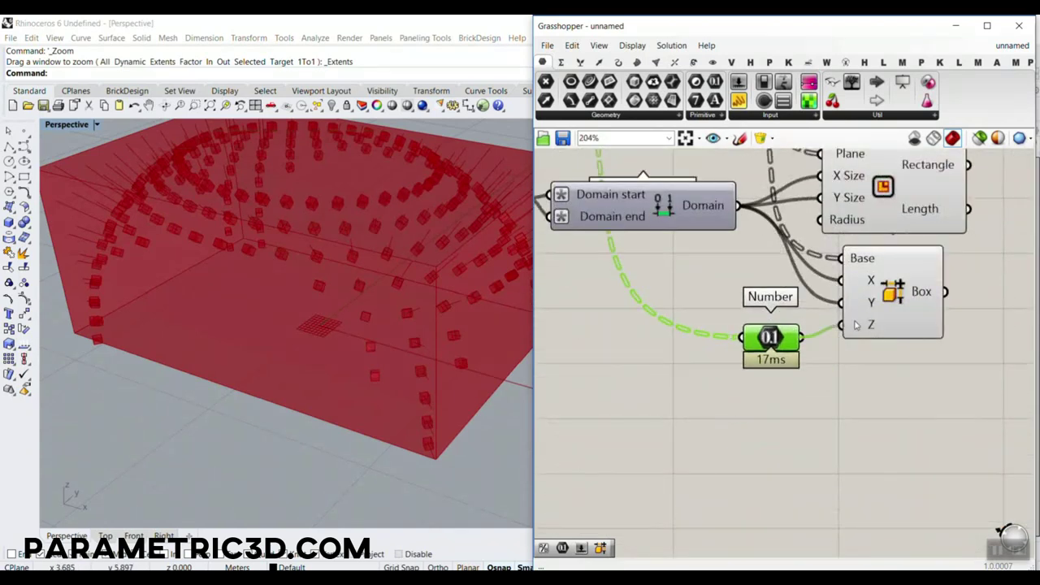
pyautogui.click(878, 304)
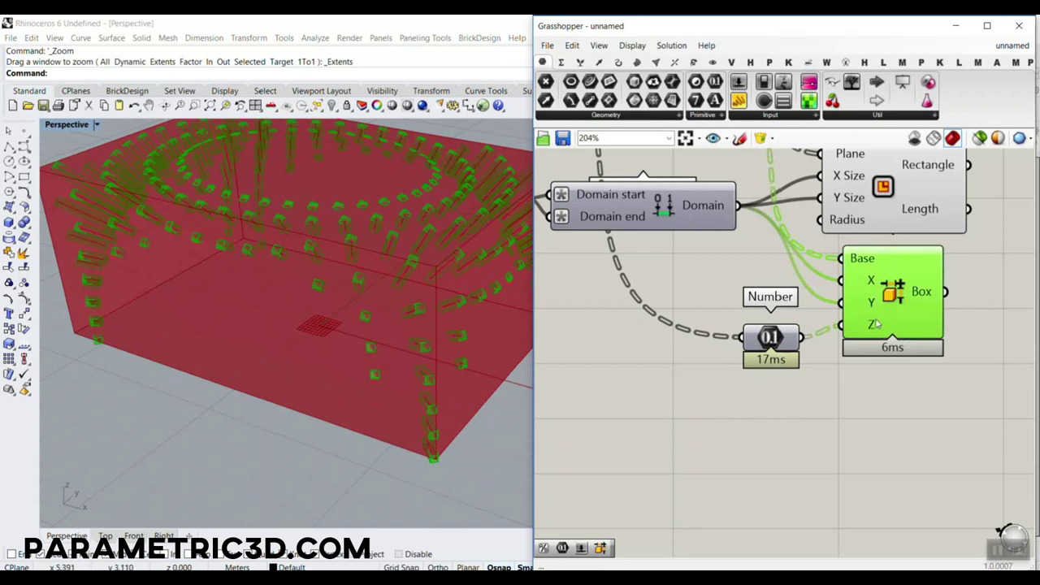
# - Adjust the Divide Surface count sliders to change how densely the beams are distributed
pyautogui.scroll(-3, 893, 350)
pyautogui.moveTo(676, 275); pyautogui.dragTo(888, 327, button='right')
pyautogui.scroll(-4, 887, 327)
pyautogui.scroll(4, 654, 321)
pyautogui.moveTo(654, 321); pyautogui.dragTo(843, 324, button='right')
pyautogui.scroll(4, 843, 324)
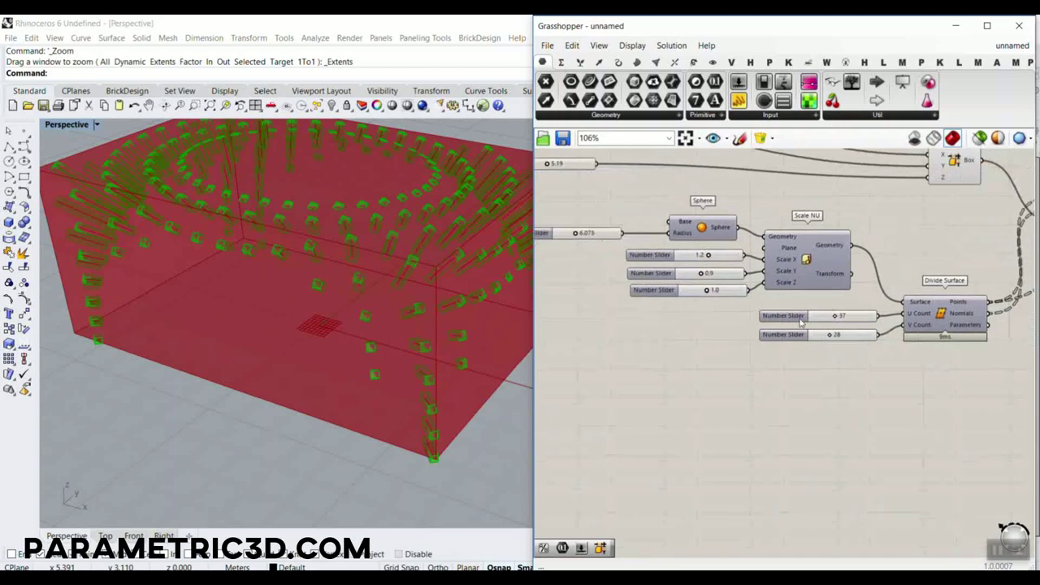
pyautogui.moveTo(872, 318); pyautogui.dragTo(894, 322)
pyautogui.scroll(-8, 800, 305)
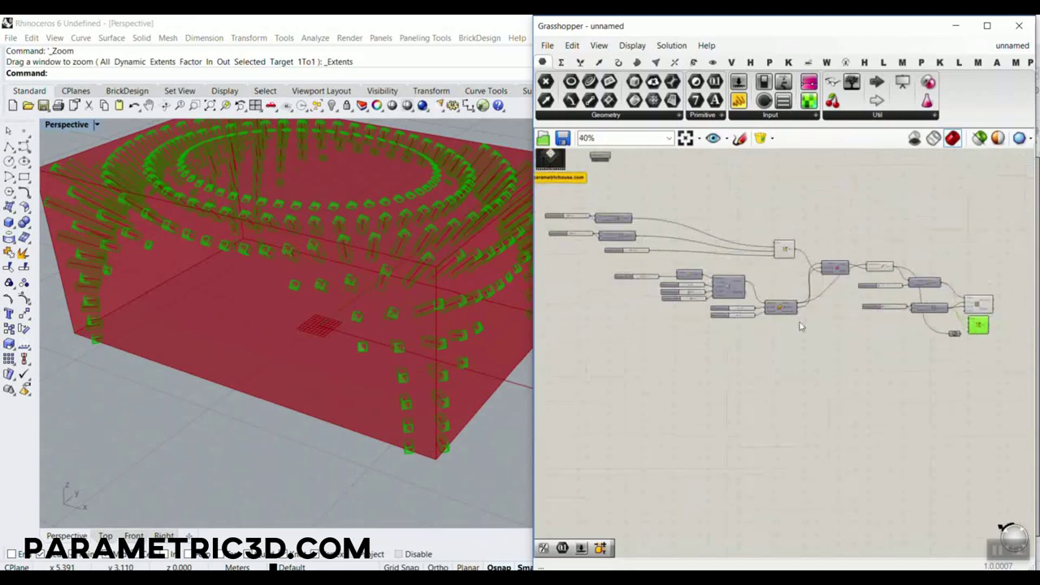
# - Inspect the beam boxes in the viewport and look up the solid Boolean components available for cutting them
pyautogui.scroll(4, 846, 327)
pyautogui.scroll(8, 325, 317)
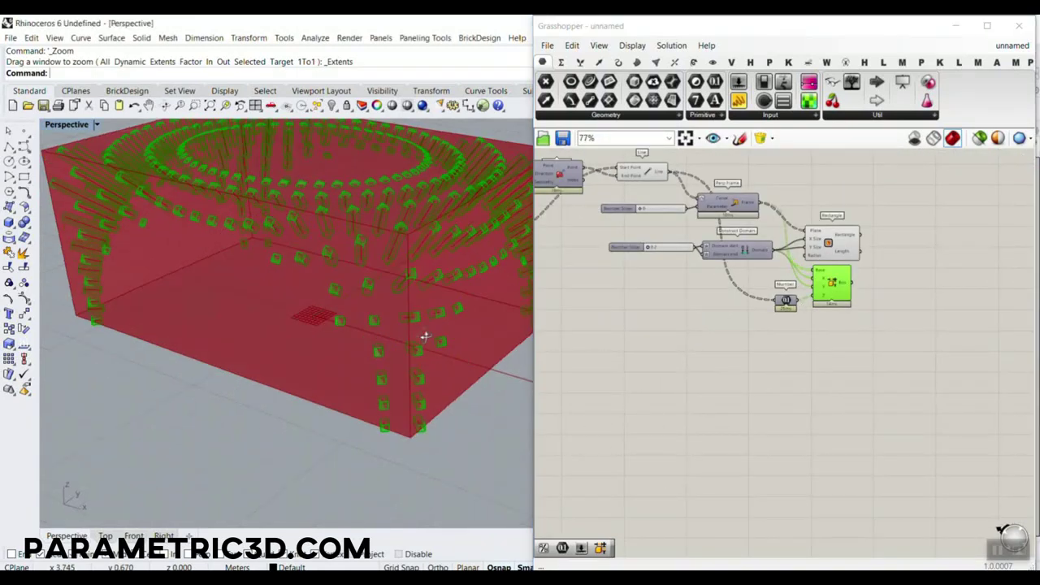
pyautogui.moveTo(178, 252); pyautogui.dragTo(211, 260, button='right')
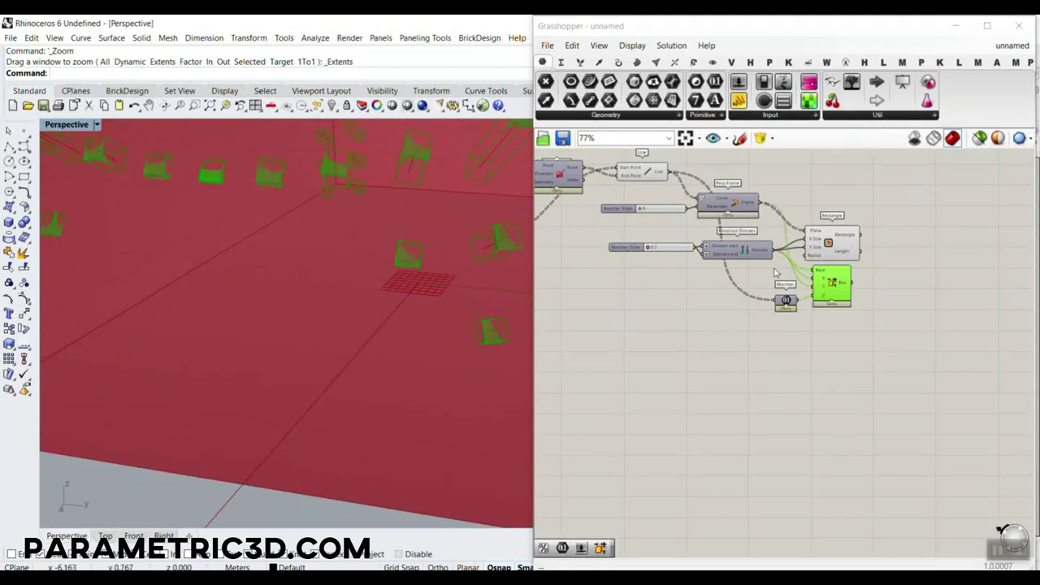
pyautogui.click(637, 63)
pyautogui.click(657, 62)
pyautogui.click(677, 63)
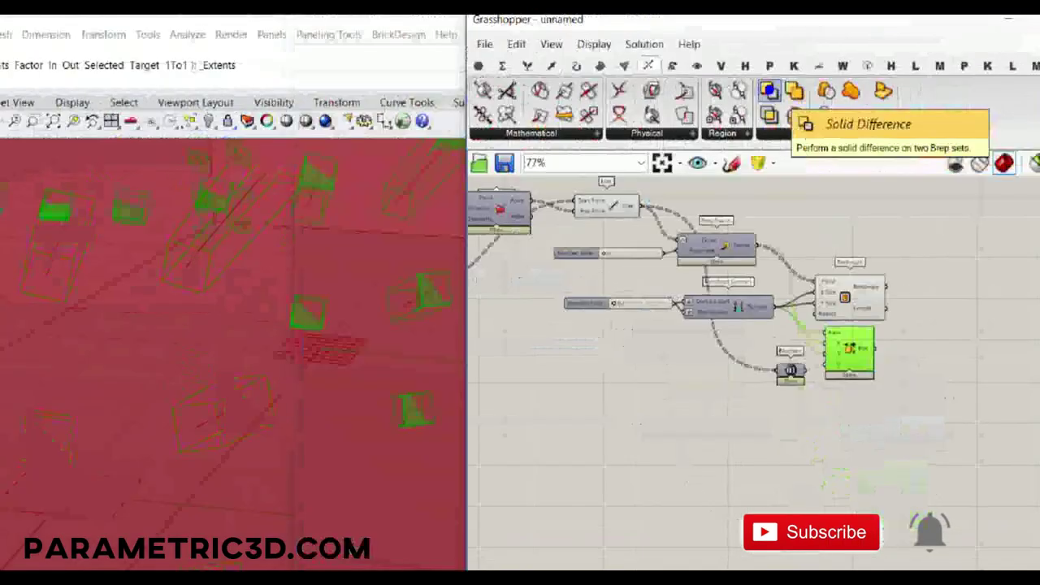
# - Try baking the beam Domain Box with default attributes, look over the baked beams, and undo the bake
pyautogui.scroll(4, 856, 287)
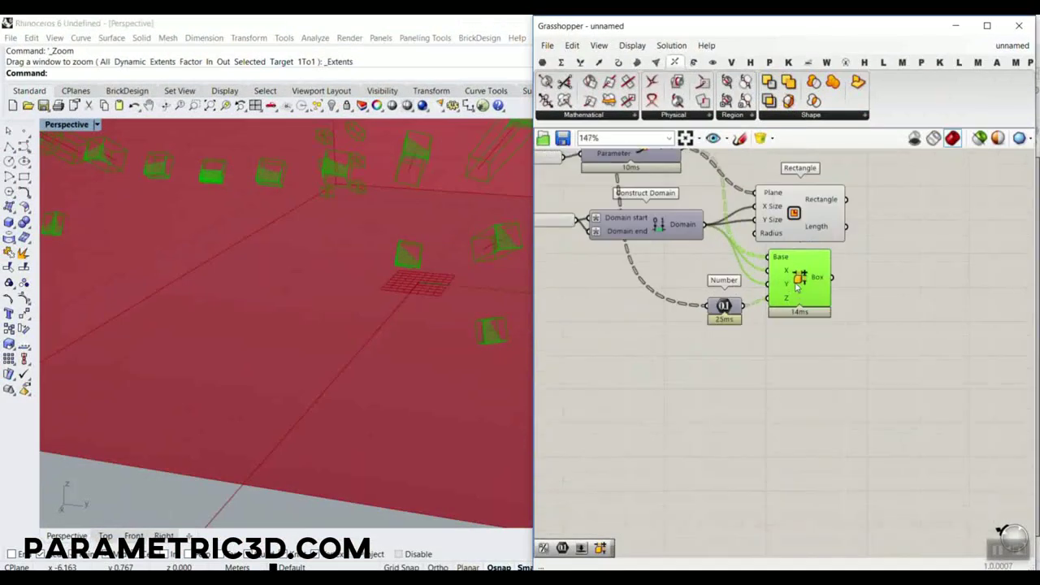
pyautogui.rightClick(817, 274)
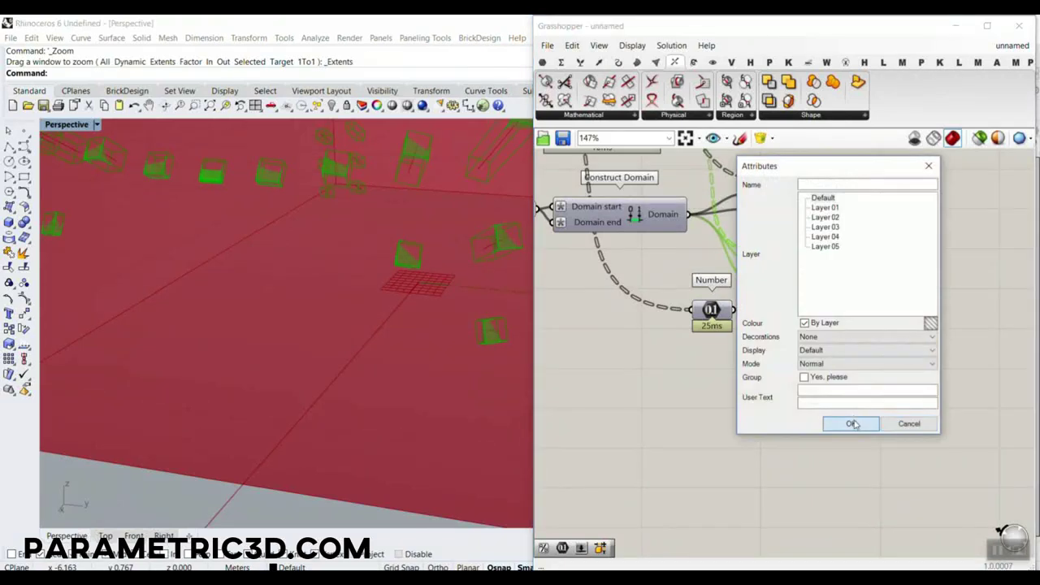
pyautogui.click(858, 420)
pyautogui.scroll(-5, 427, 334)
pyautogui.moveTo(411, 333); pyautogui.dragTo(396, 412, button='right')
pyautogui.scroll(7, 341, 326)
pyautogui.scroll(-6, 390, 390)
pyautogui.moveTo(382, 366); pyautogui.dragTo(470, 372, button='right')
pyautogui.scroll(7, 361, 304)
pyautogui.scroll(-5, 470, 373)
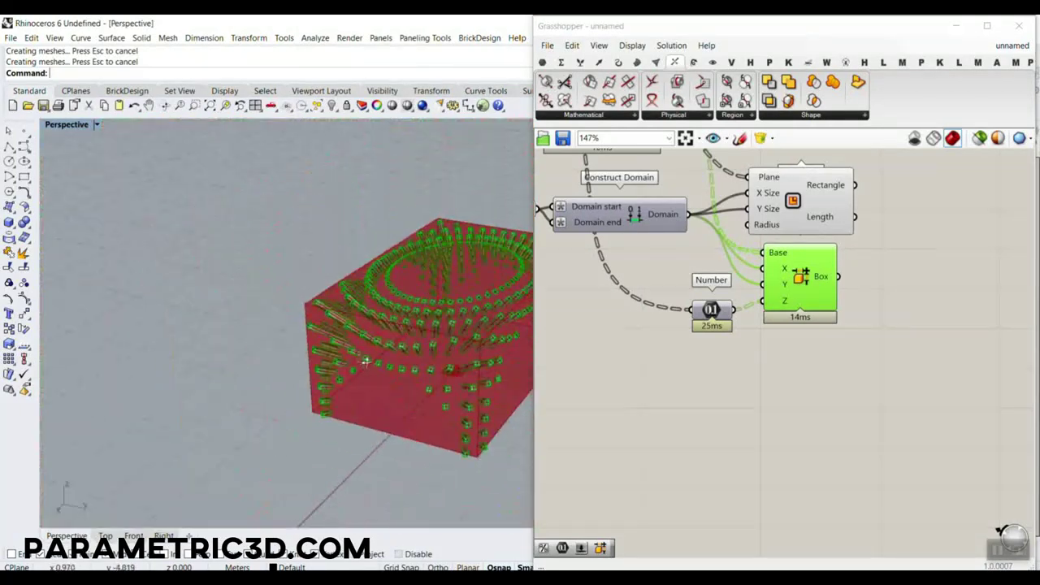
pyautogui.hotkey('ctrl', 'z')
# - Set the enclosing box's X domain slider to 30.2 and its Y domain slider to 16.1
pyautogui.click(753, 343)
pyautogui.scroll(-6, 753, 343)
pyautogui.scroll(-3, 754, 343)
pyautogui.moveTo(754, 343); pyautogui.dragTo(927, 337, button='right')
pyautogui.scroll(10, 723, 297)
pyautogui.moveTo(660, 269); pyautogui.dragTo(760, 443, button='right')
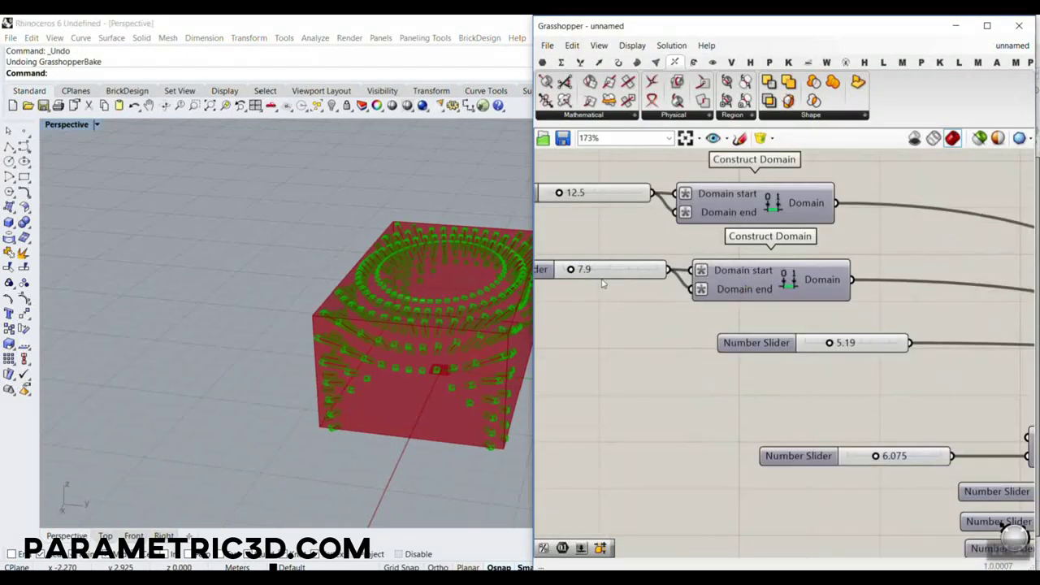
pyautogui.scroll(3, 577, 273)
pyautogui.moveTo(614, 314)
pyautogui.mouseDown()
pyautogui.moveTo(624, 315)
pyautogui.moveTo(599, 314)
pyautogui.moveTo(630, 316)
pyautogui.moveTo(620, 313)
pyautogui.mouseUp()
pyautogui.moveTo(593, 184); pyautogui.dragTo(618, 194)
pyautogui.moveTo(427, 258); pyautogui.dragTo(321, 235, button='right')
# - Increase the enclosing box's height with the number slider that feeds its Z input
pyautogui.scroll(-3, 320, 235)
pyautogui.scroll(-4, 756, 325)
pyautogui.moveTo(774, 329); pyautogui.dragTo(707, 285, button='right')
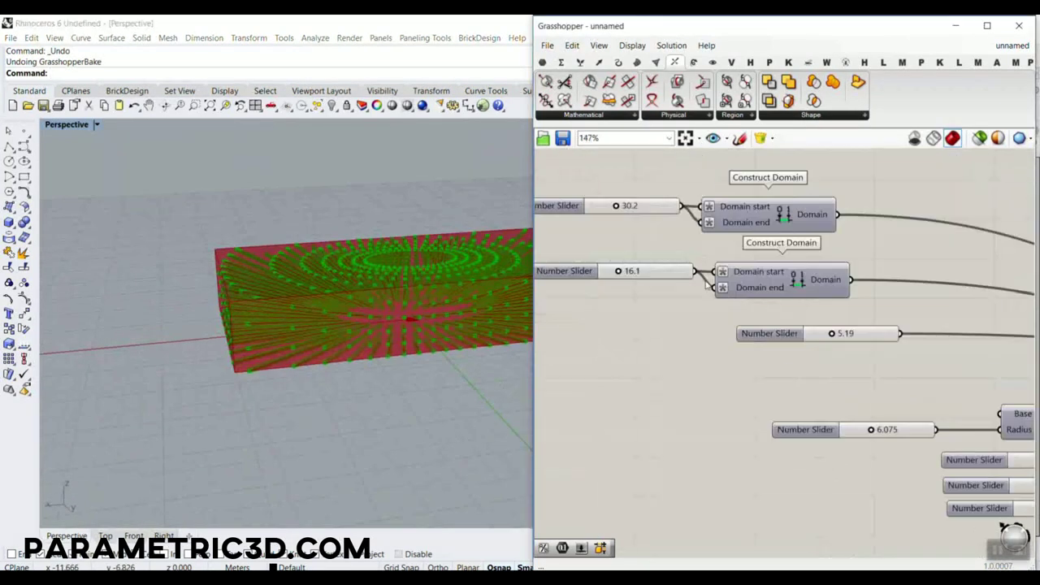
pyautogui.scroll(3, 839, 342)
pyautogui.moveTo(825, 326); pyautogui.dragTo(859, 328)
# - Stretch the sphere by setting the Scale NU sliders to 1.9 for X, 1.5 for Y and 2.2 for Z
pyautogui.scroll(-4, 699, 317)
pyautogui.scroll(3, 713, 370)
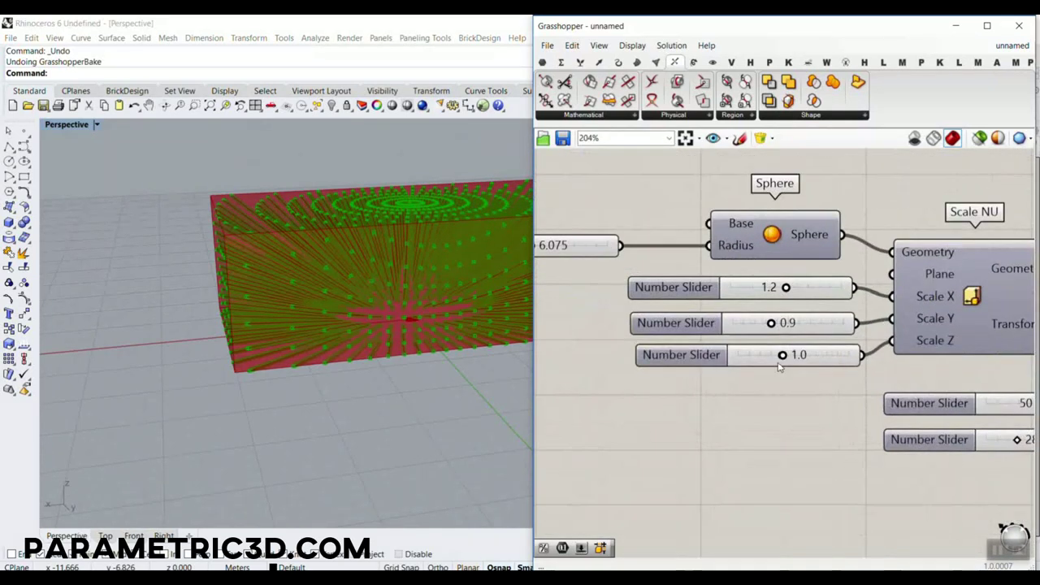
pyautogui.moveTo(803, 358); pyautogui.dragTo(860, 355)
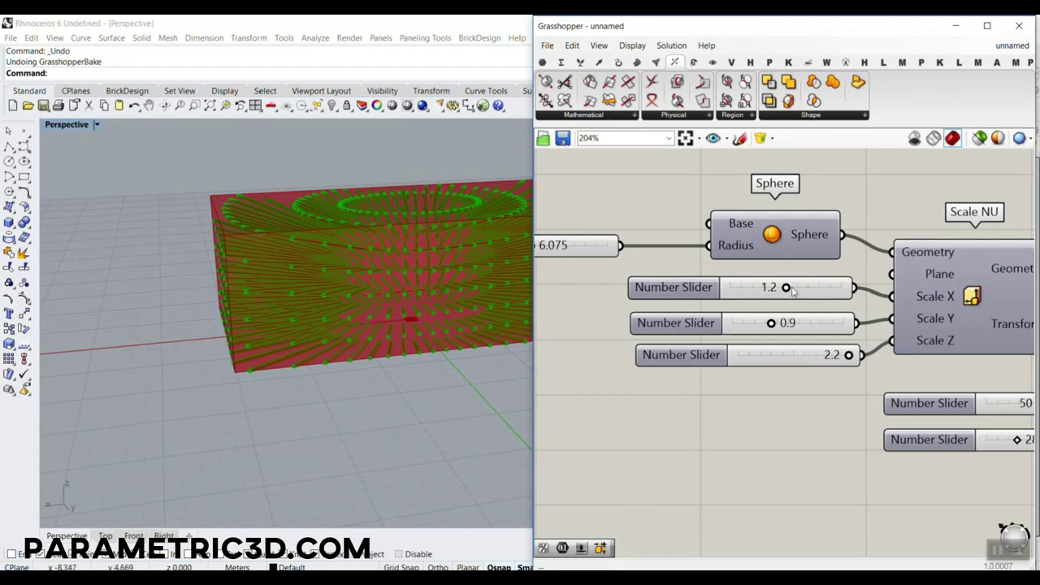
pyautogui.moveTo(791, 287); pyautogui.dragTo(832, 293)
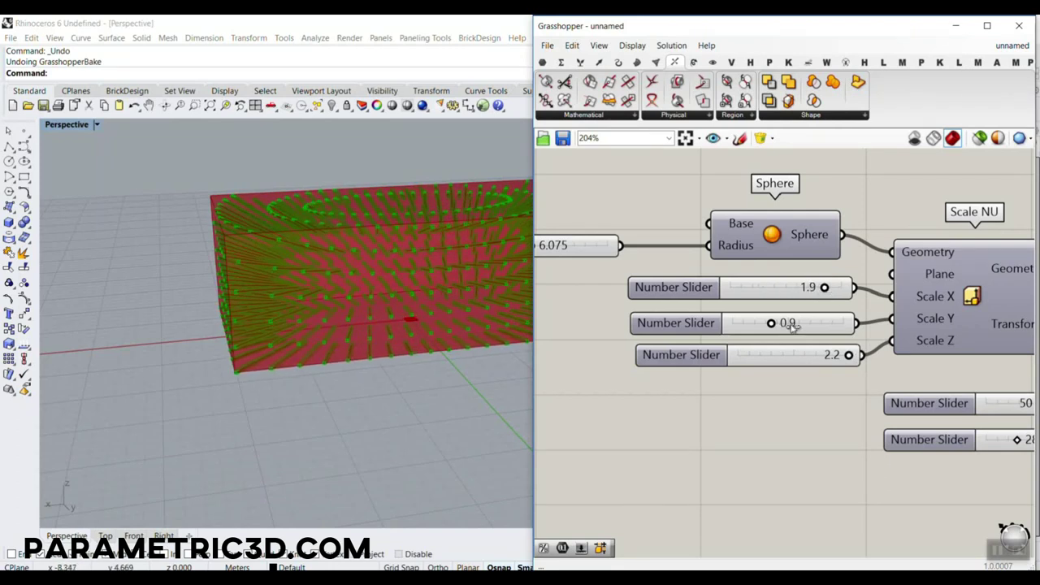
pyautogui.moveTo(313, 262); pyautogui.dragTo(345, 322, button='right')
# - Set the Divide Surface U Count slider to 48 and the V Count slider to 28
pyautogui.moveTo(1004, 394); pyautogui.dragTo(723, 314, button='right')
pyautogui.scroll(3, 732, 317)
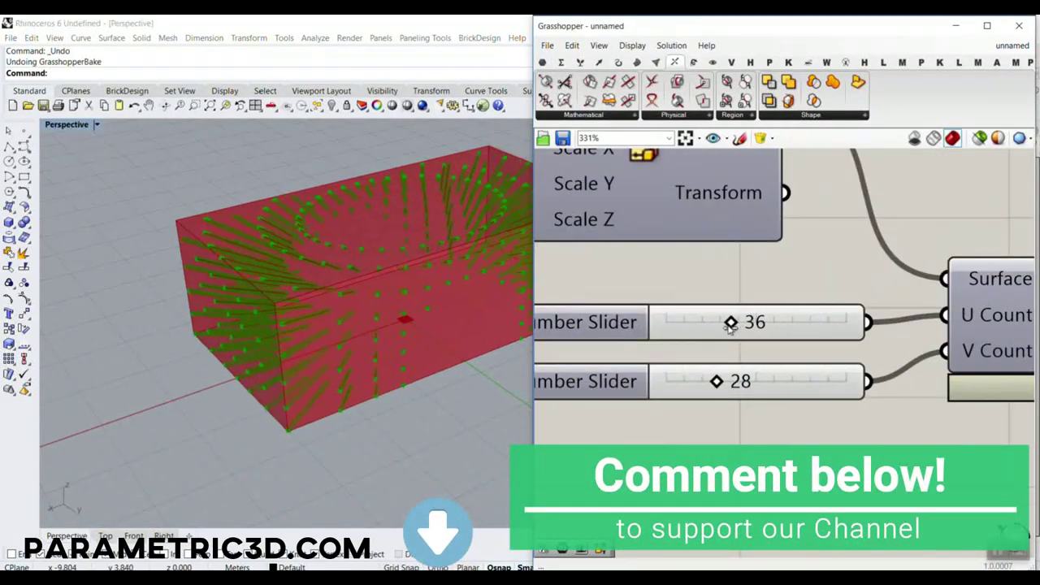
pyautogui.moveTo(722, 325); pyautogui.dragTo(761, 331)
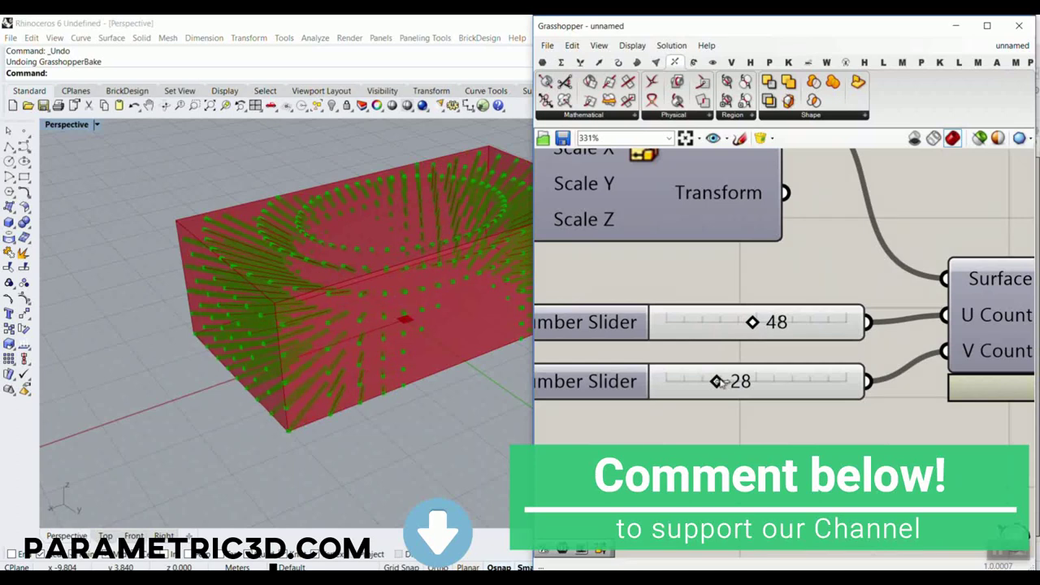
pyautogui.moveTo(708, 382); pyautogui.dragTo(726, 384)
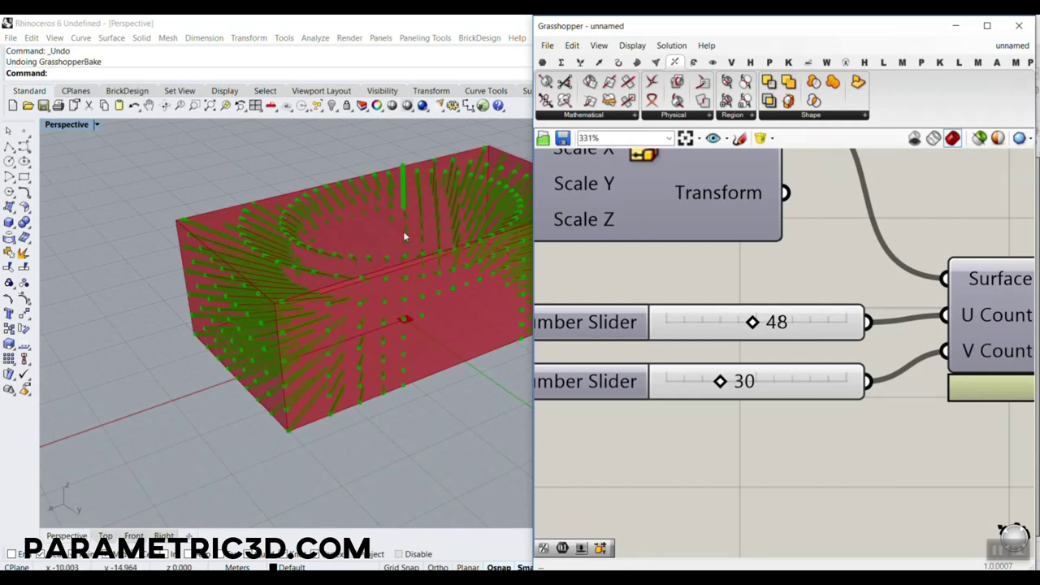
pyautogui.moveTo(718, 382); pyautogui.dragTo(717, 381)
# - Bake the beams from the Domain Box fed by the perpendicular frames into Rhino
pyautogui.moveTo(442, 344); pyautogui.dragTo(373, 334, button='right')
pyautogui.scroll(-9, 683, 283)
pyautogui.moveTo(805, 299); pyautogui.dragTo(536, 334, button='right')
pyautogui.scroll(2, 781, 342)
pyautogui.rightClick(839, 297)
pyautogui.click(865, 356)
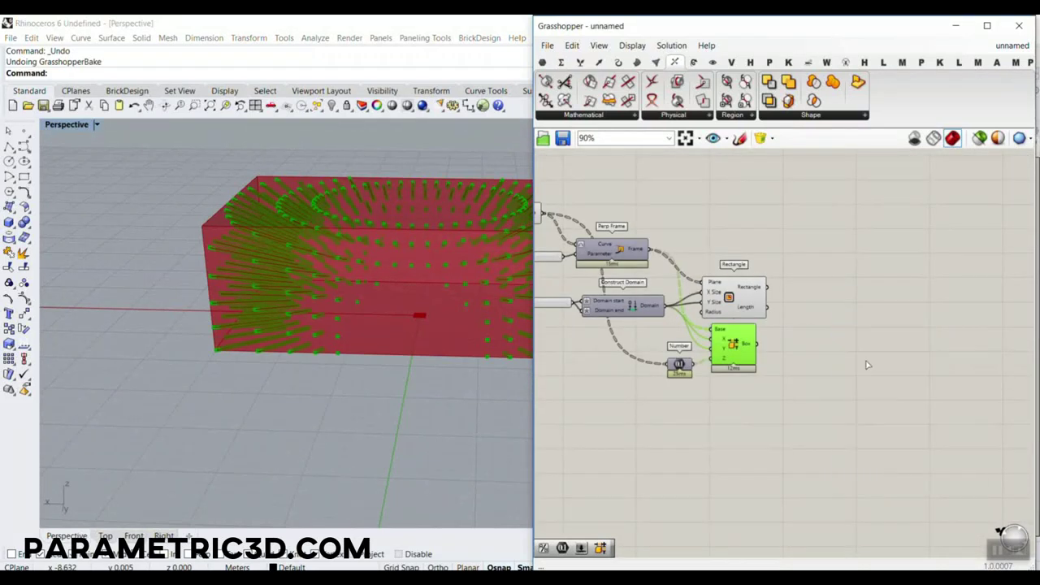
# - Select all the baked beams and move them clear of the Grasshopper preview
pyautogui.scroll(-5, 435, 302)
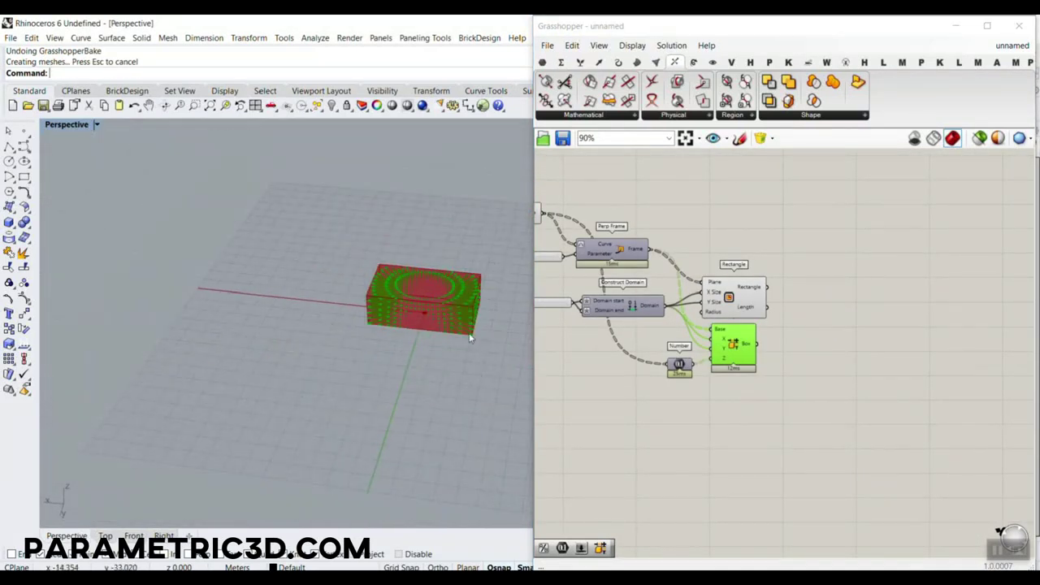
pyautogui.moveTo(262, 301); pyautogui.dragTo(261, 301)
pyautogui.click(265, 153)
# - Examine the baked radiating beams from inside and from above, and review the definition that generates them
pyautogui.scroll(8, 264, 289)
pyautogui.moveTo(264, 288); pyautogui.dragTo(292, 317, button='right')
pyautogui.scroll(5, 329, 323)
pyautogui.scroll(-5, 268, 338)
pyautogui.scroll(6, 246, 312)
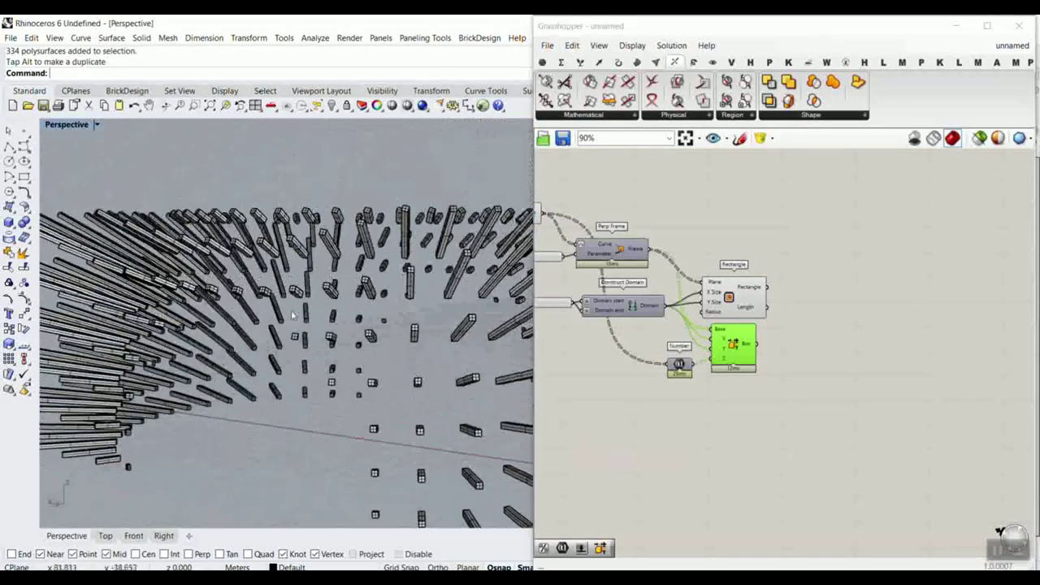
pyautogui.scroll(-4, 886, 282)
pyautogui.moveTo(744, 274); pyautogui.dragTo(851, 301, button='right')
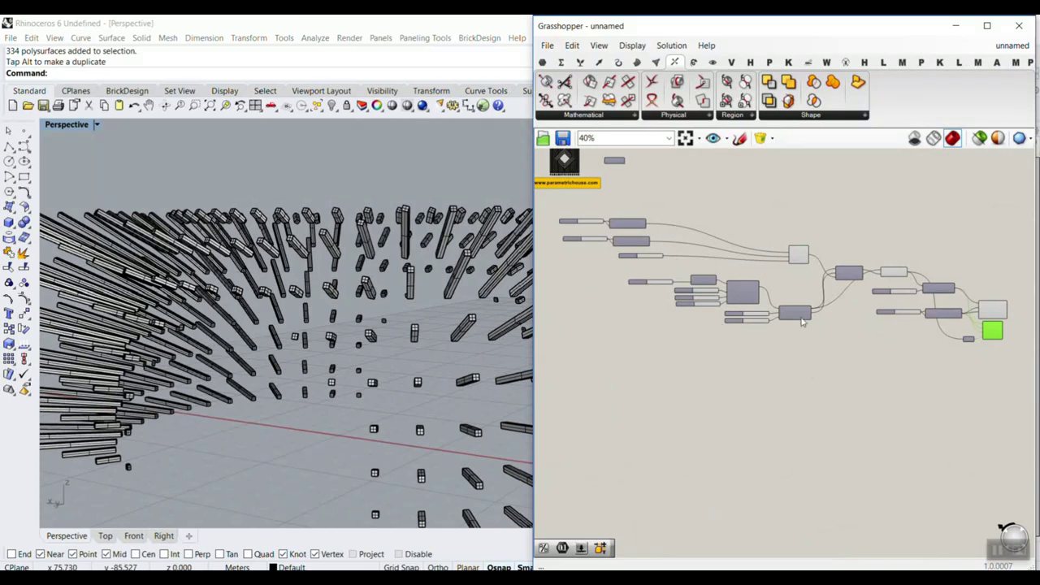
pyautogui.scroll(3, 801, 322)
pyautogui.moveTo(465, 339); pyautogui.dragTo(426, 382, button='right')
pyautogui.scroll(-5, 323, 342)
pyautogui.moveTo(323, 341); pyautogui.dragTo(392, 346, button='right')
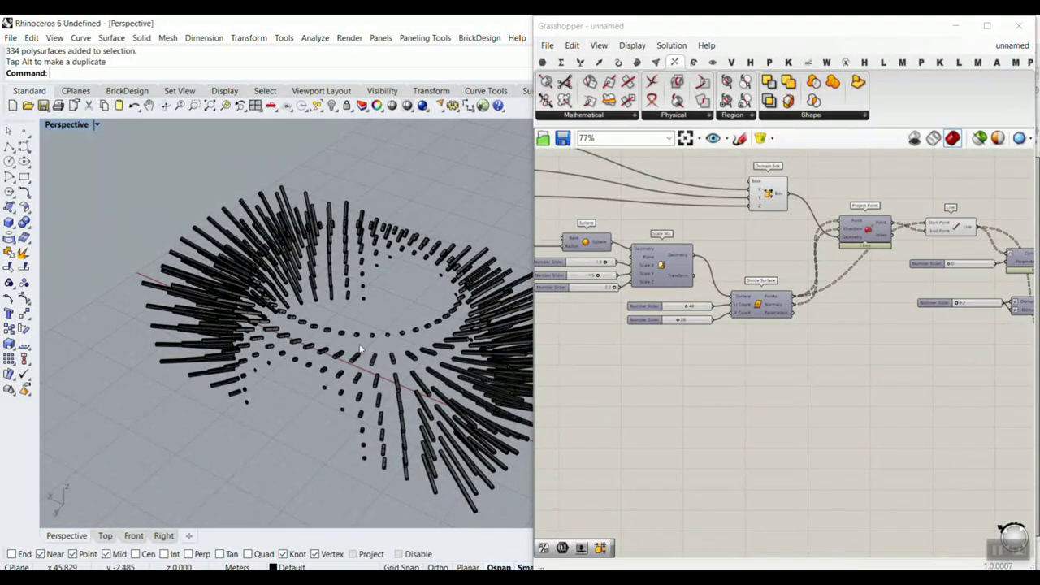
pyautogui.moveTo(329, 320); pyautogui.dragTo(339, 297, button='right')
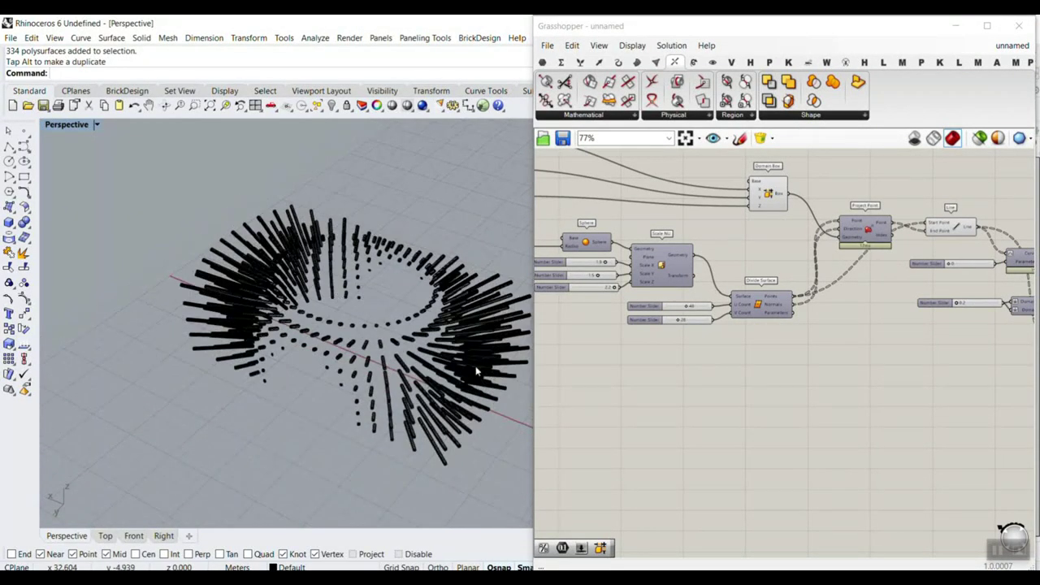